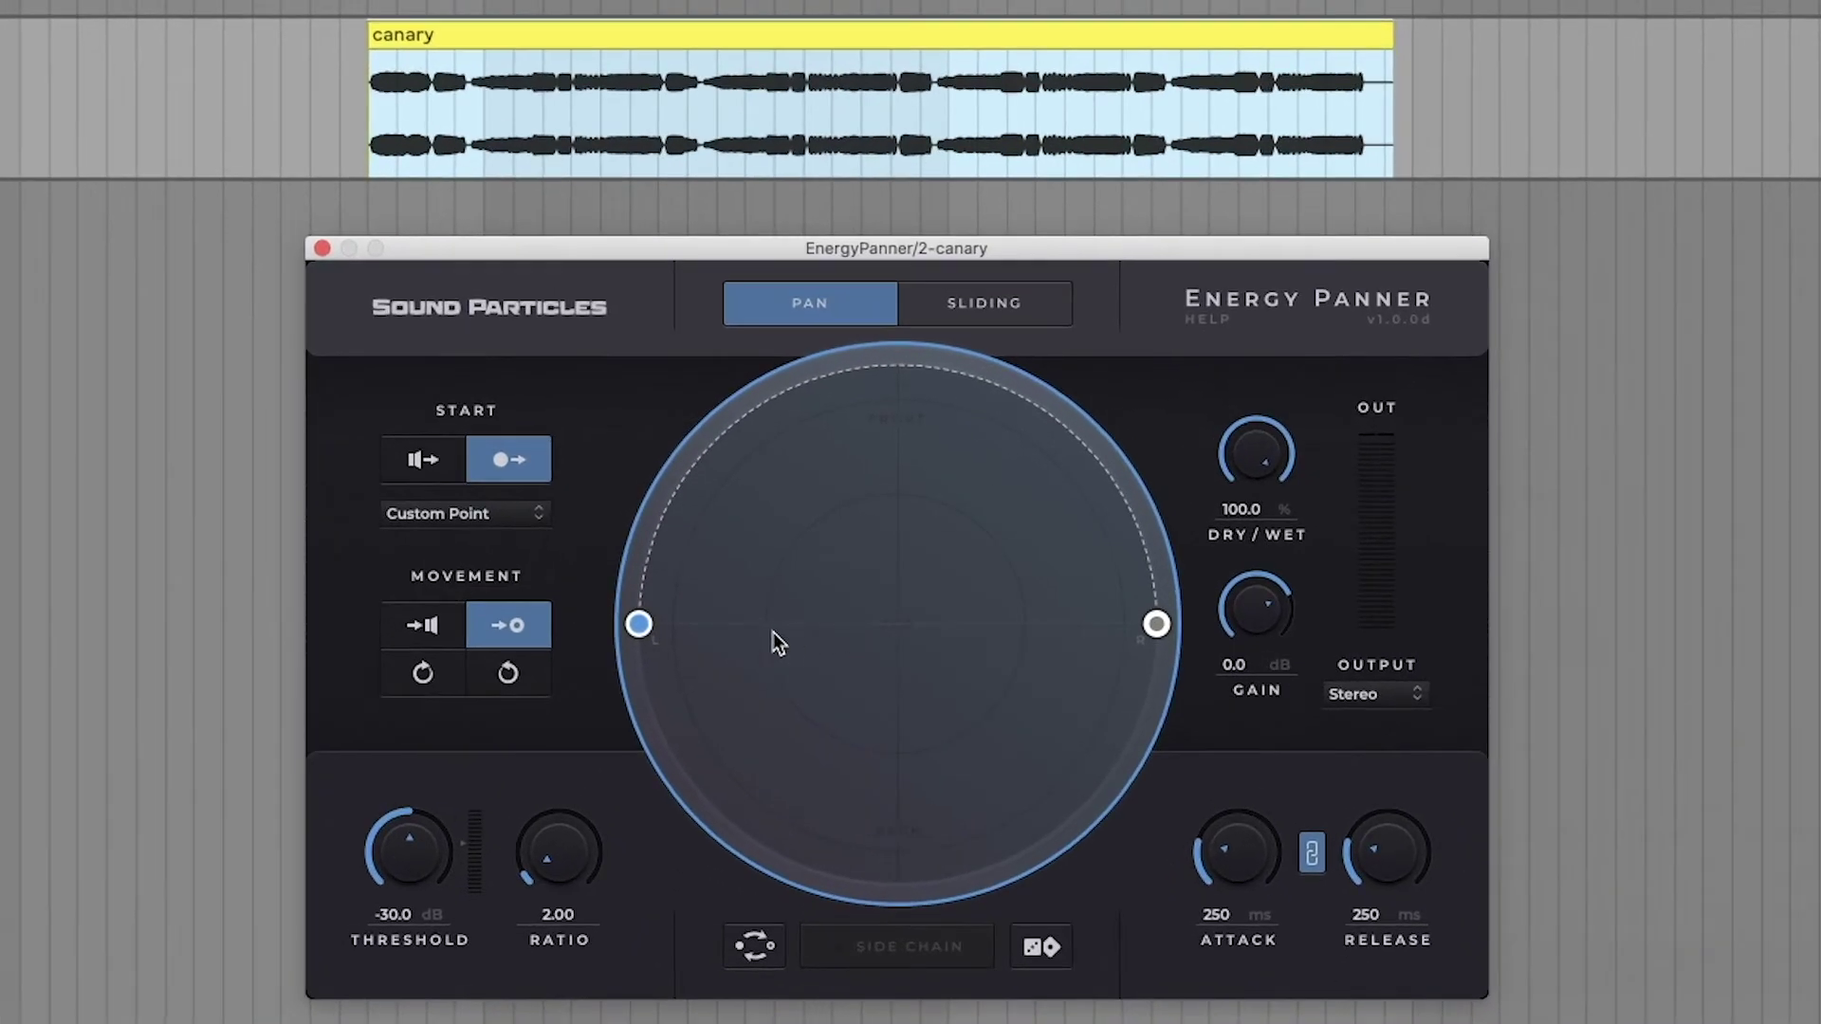
- Play the canary clip and compare the Pan and Sliding modes of the panner
mouse_move(672, 539)
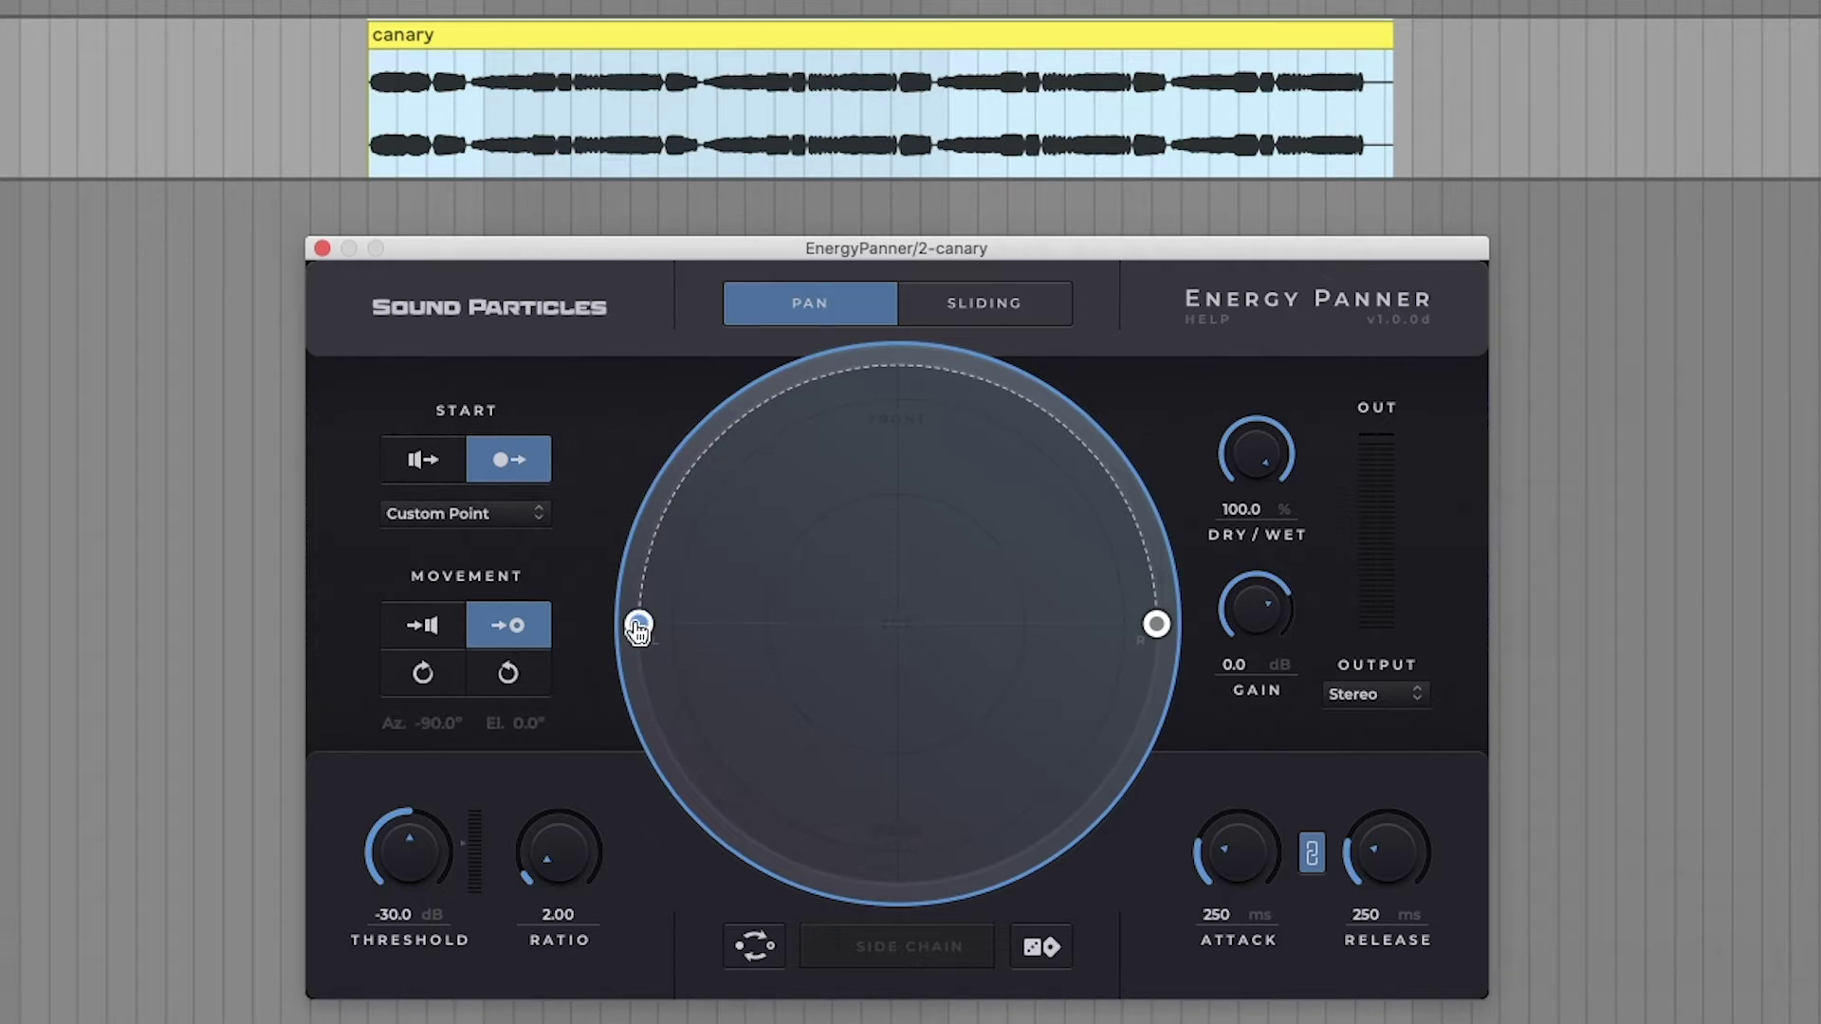
key(space)
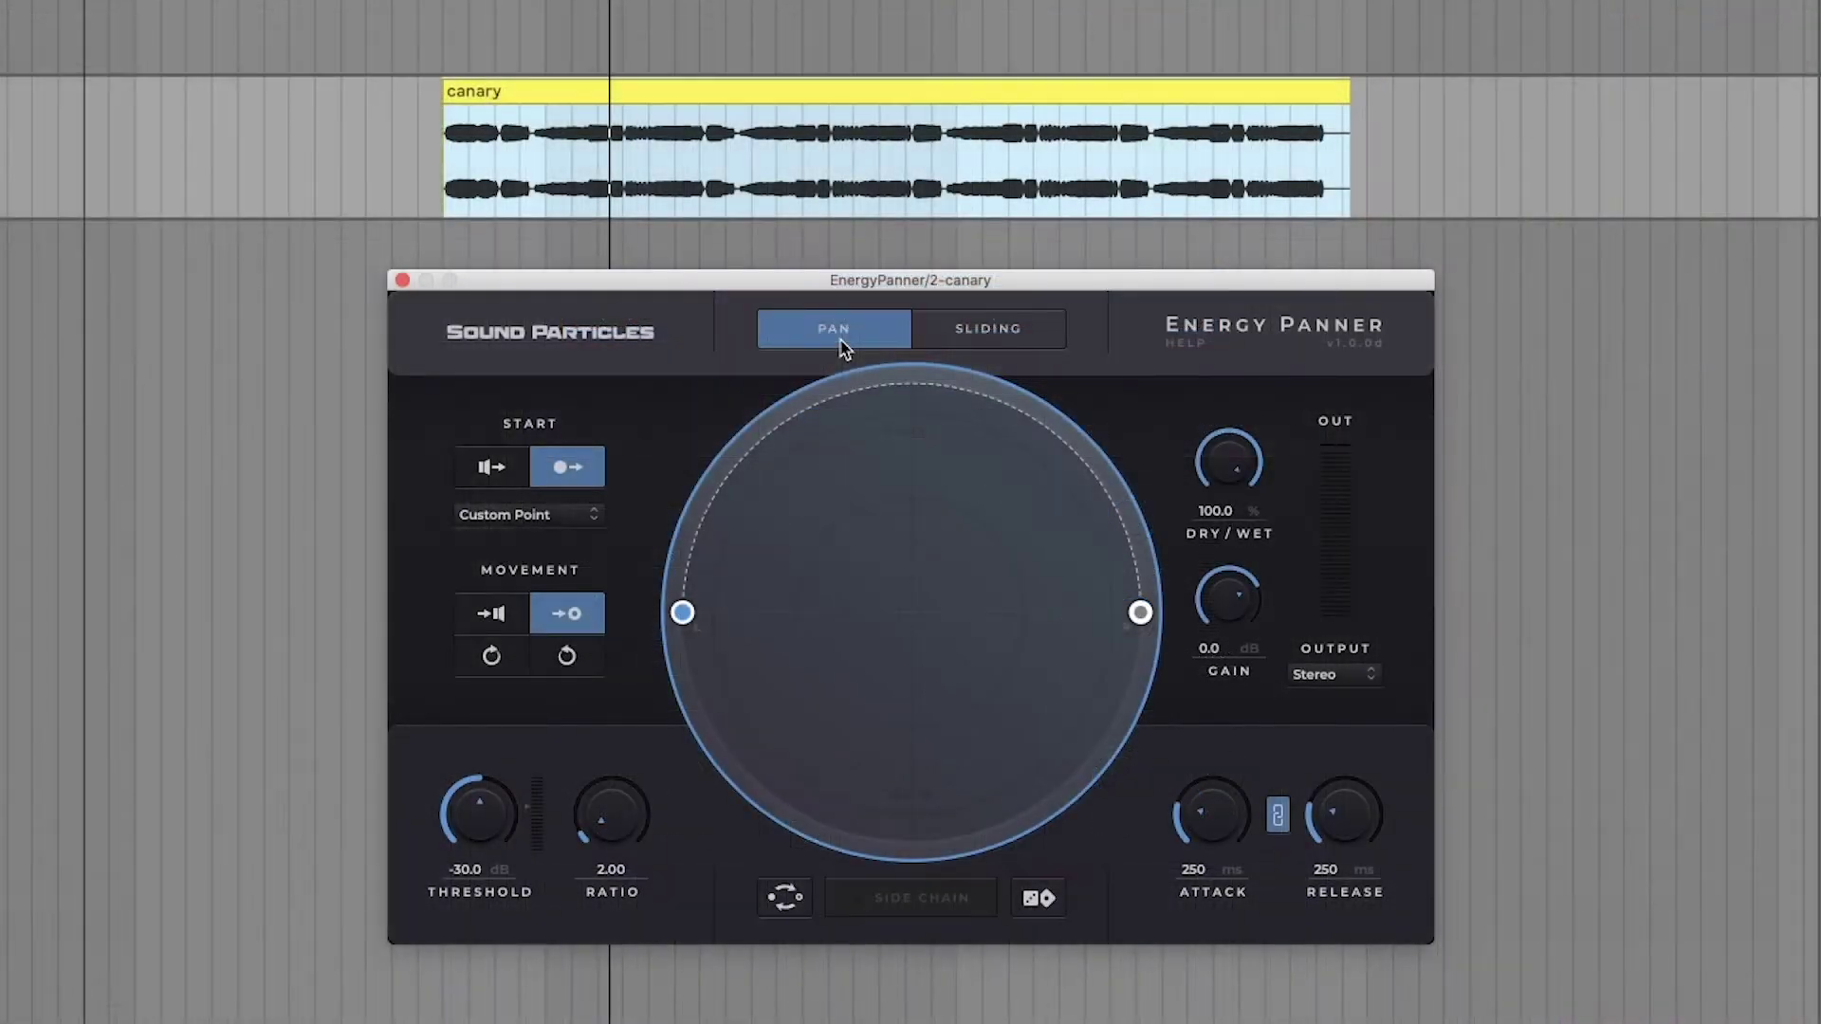
click(995, 334)
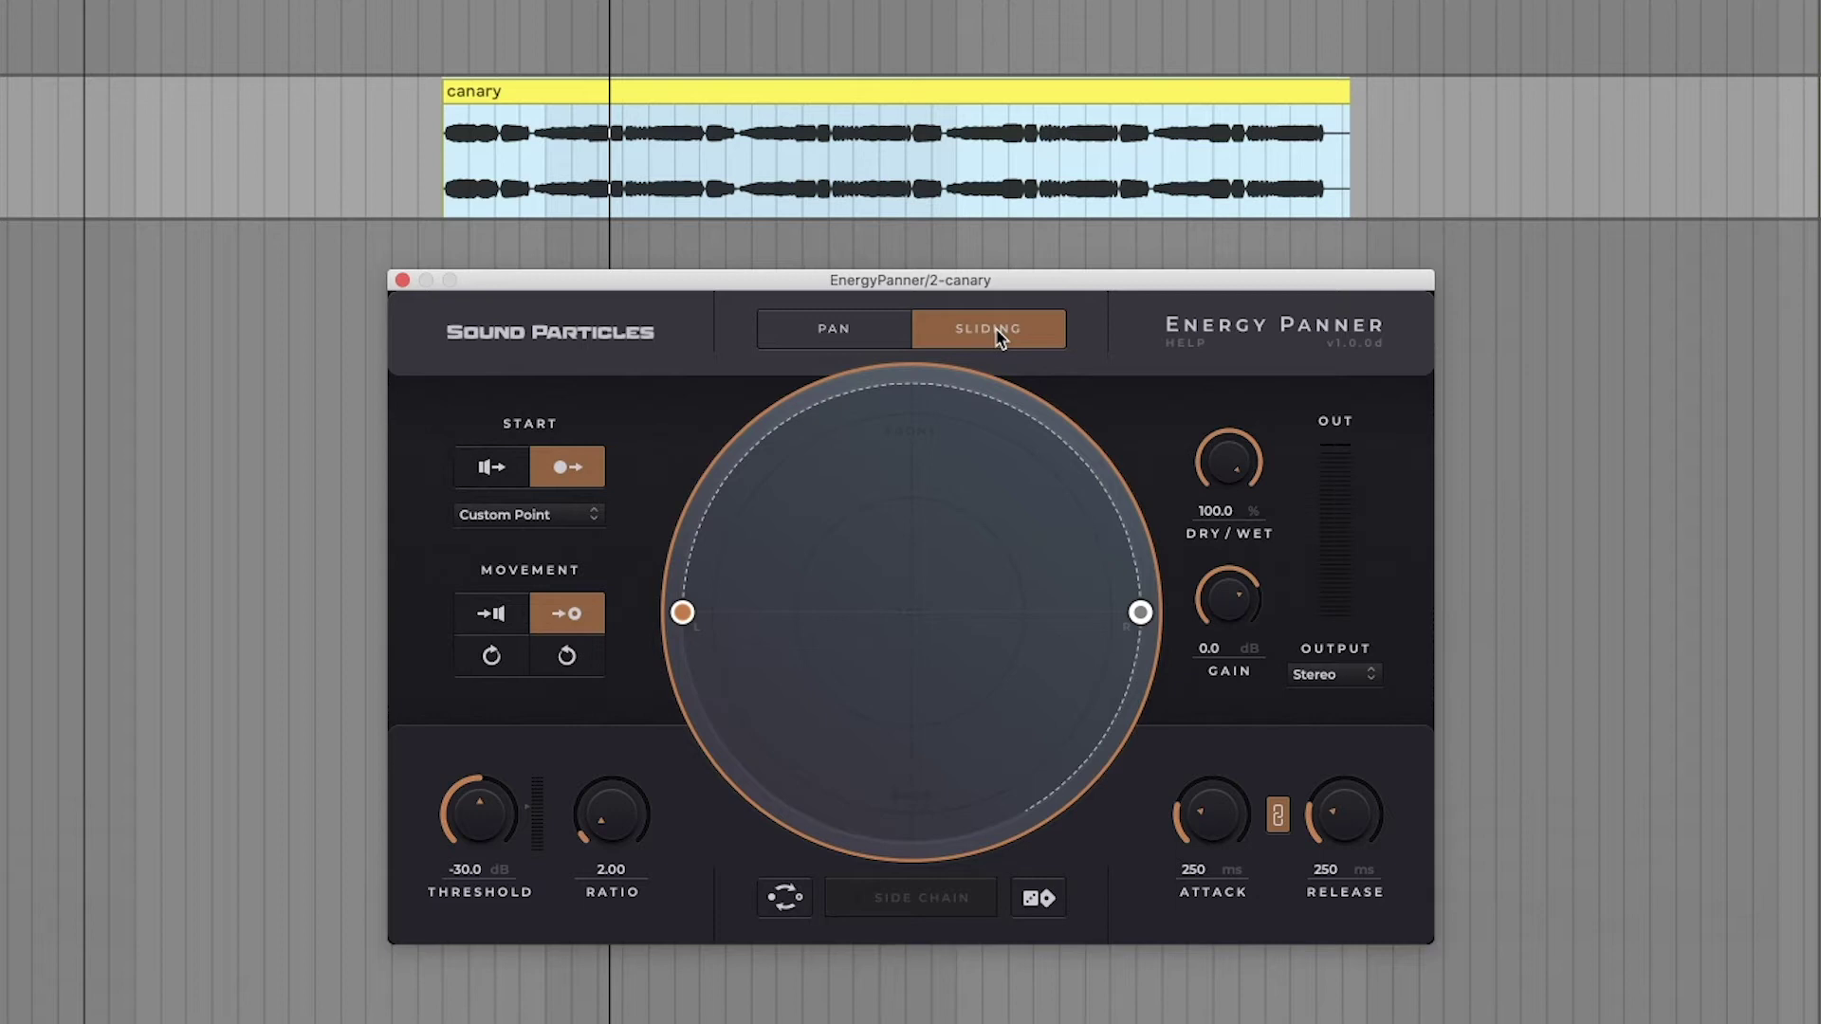
click(841, 334)
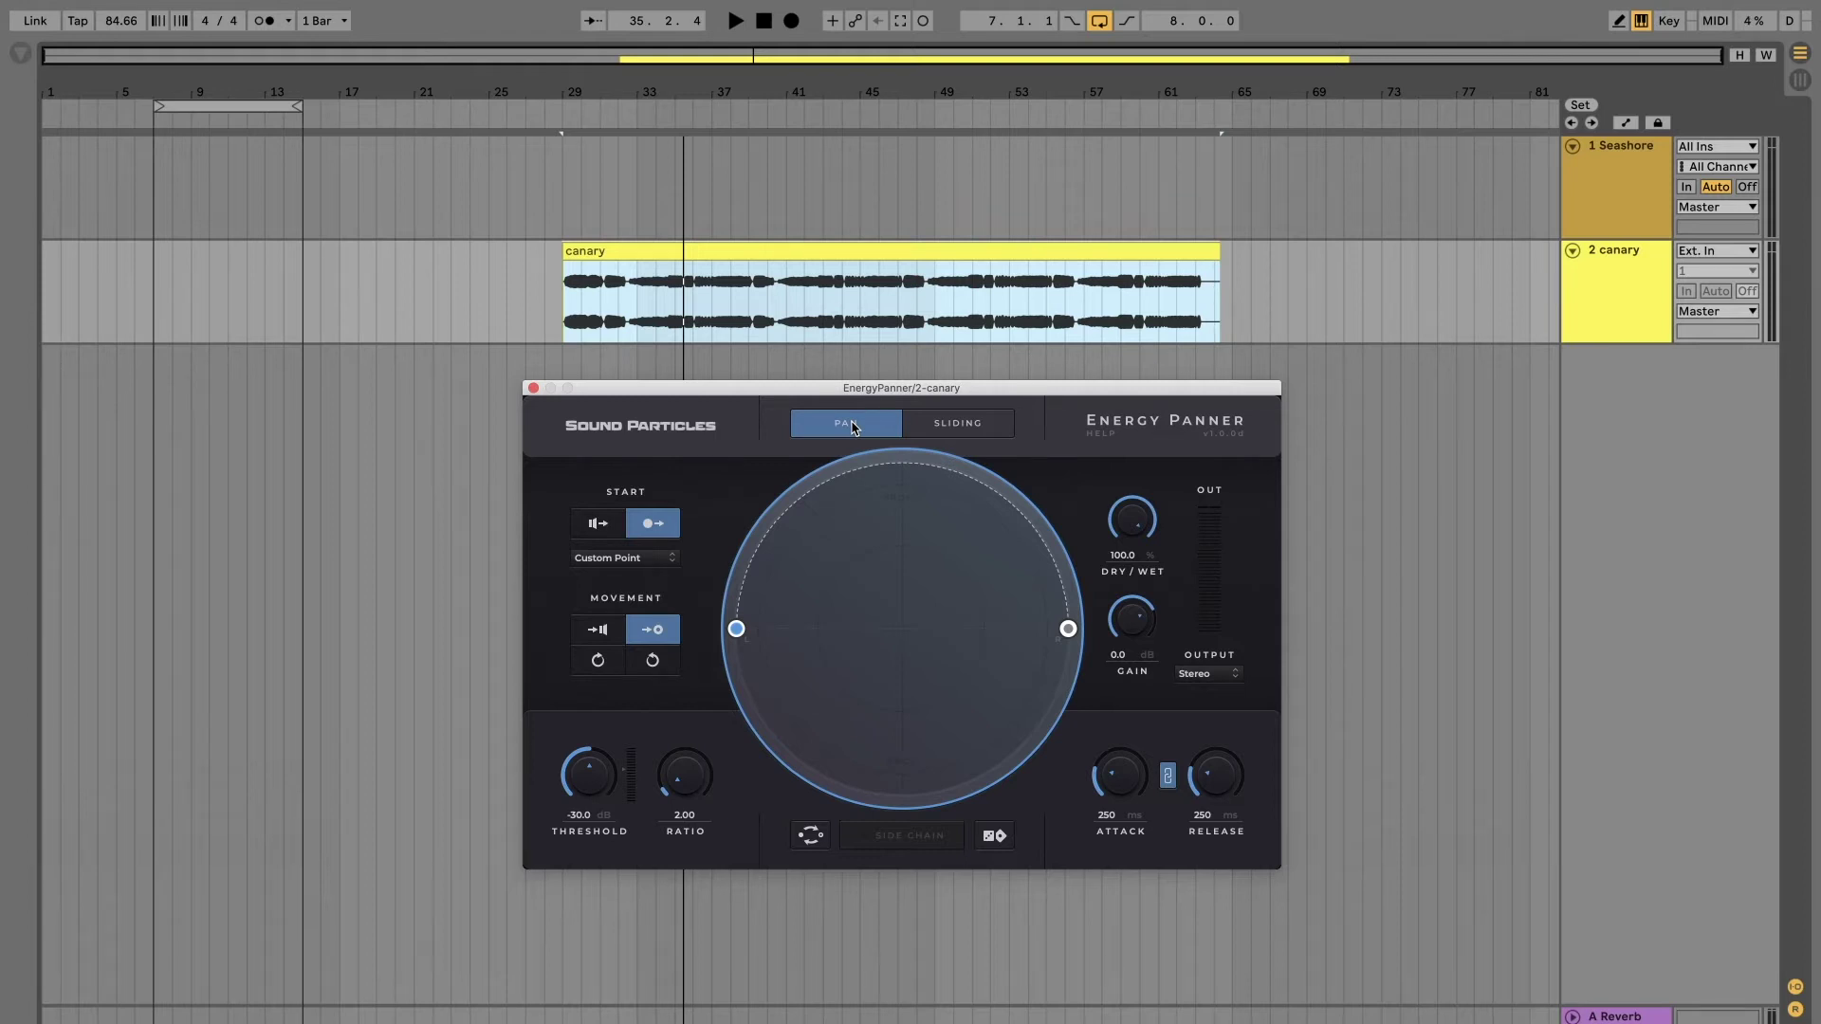
click(979, 426)
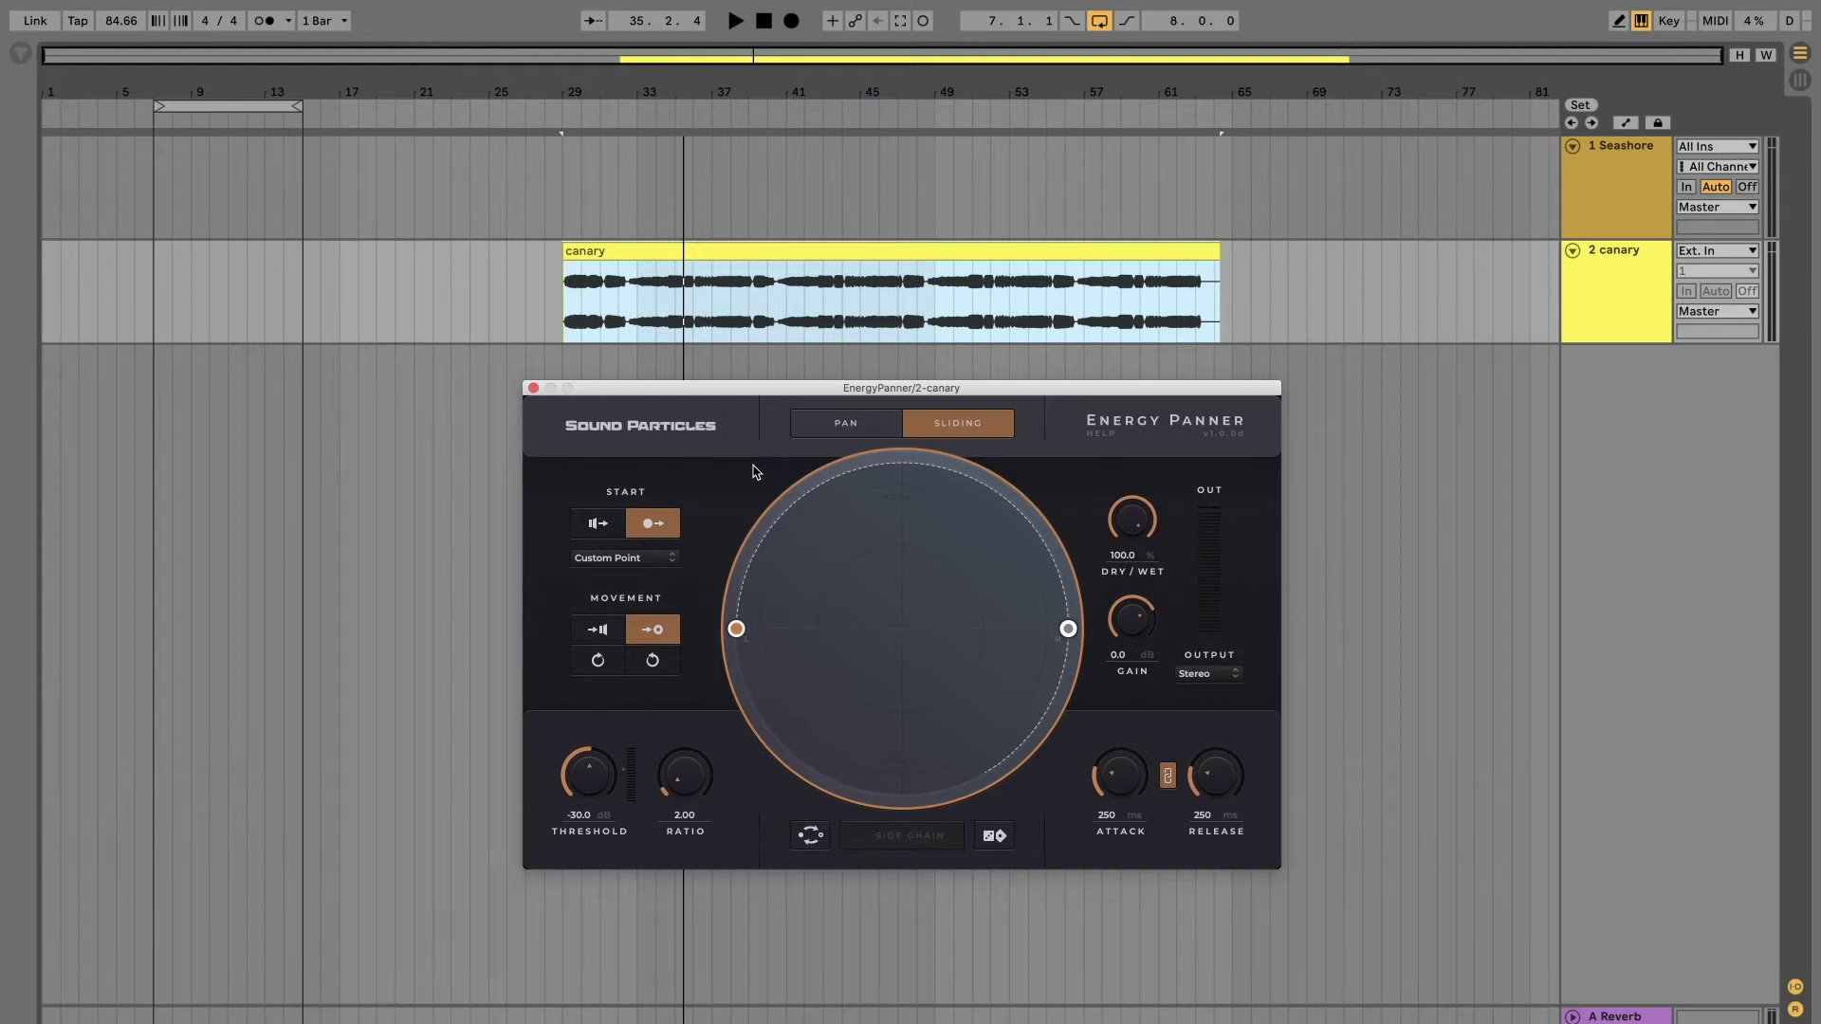
key(space)
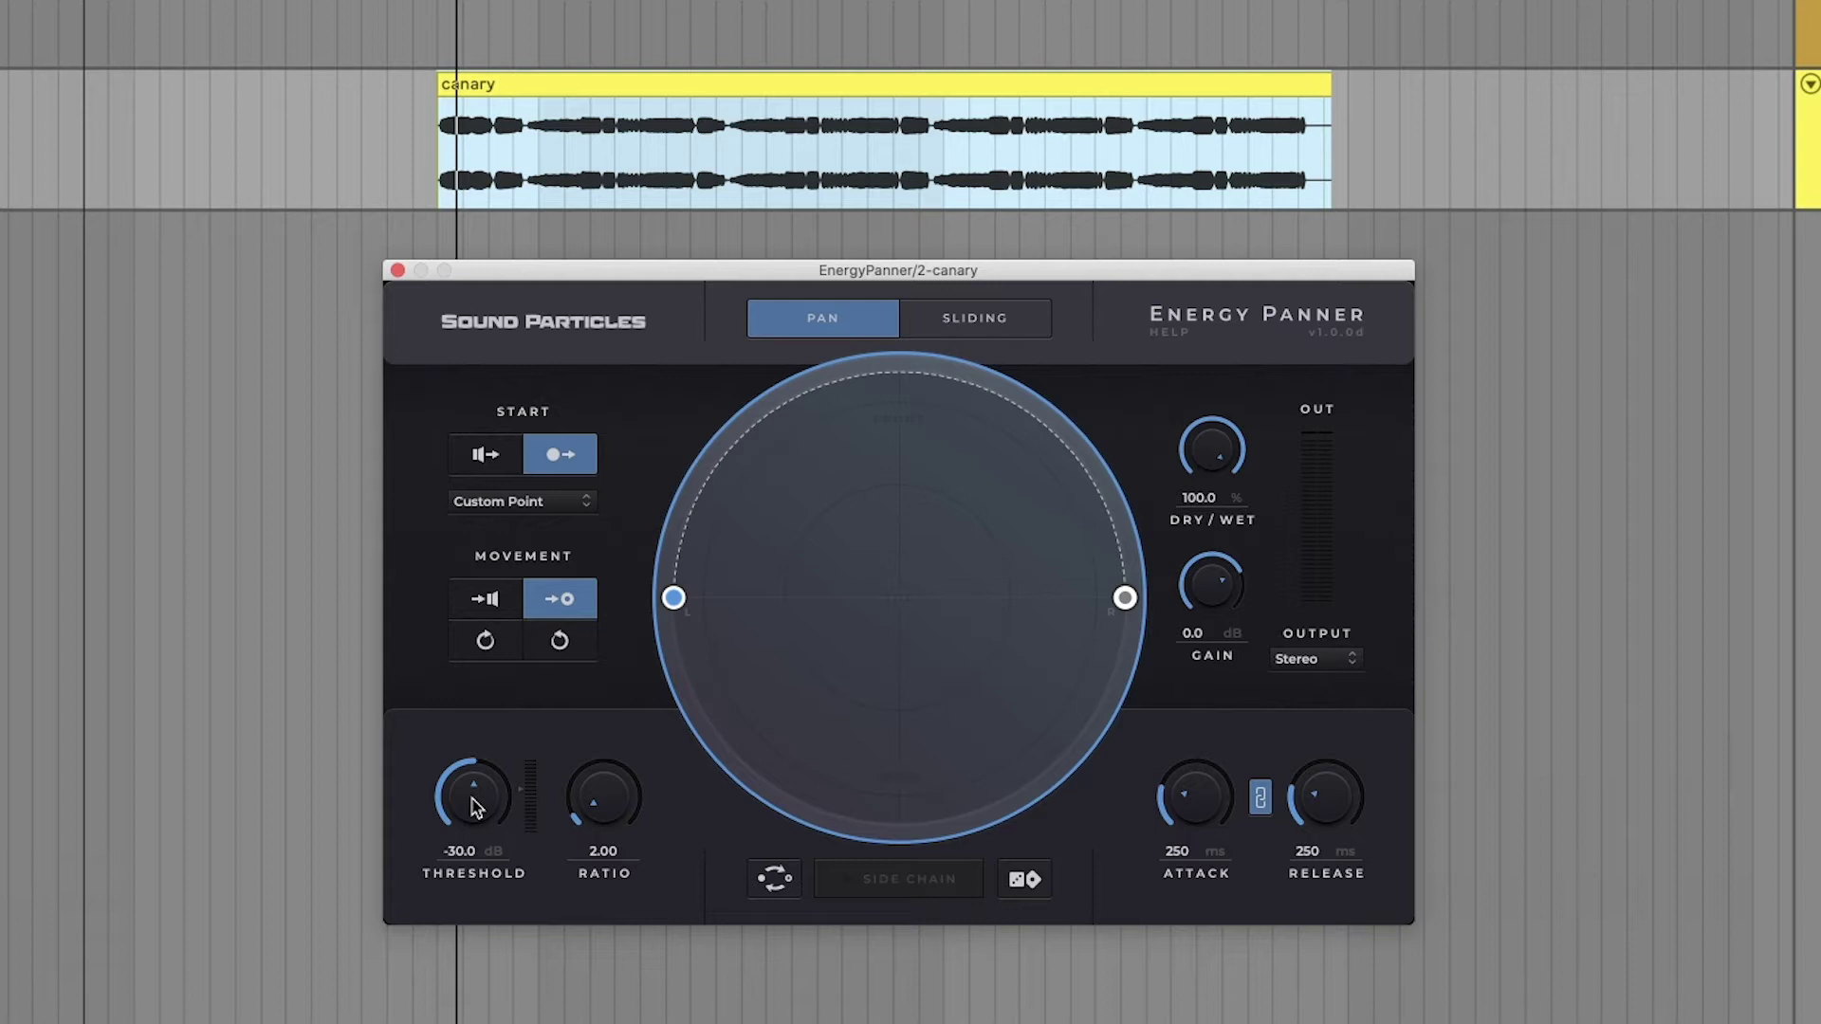
- Sweep the threshold down and up on the canary track and set it to -17.4 dB
drag(476, 807, 488, 683)
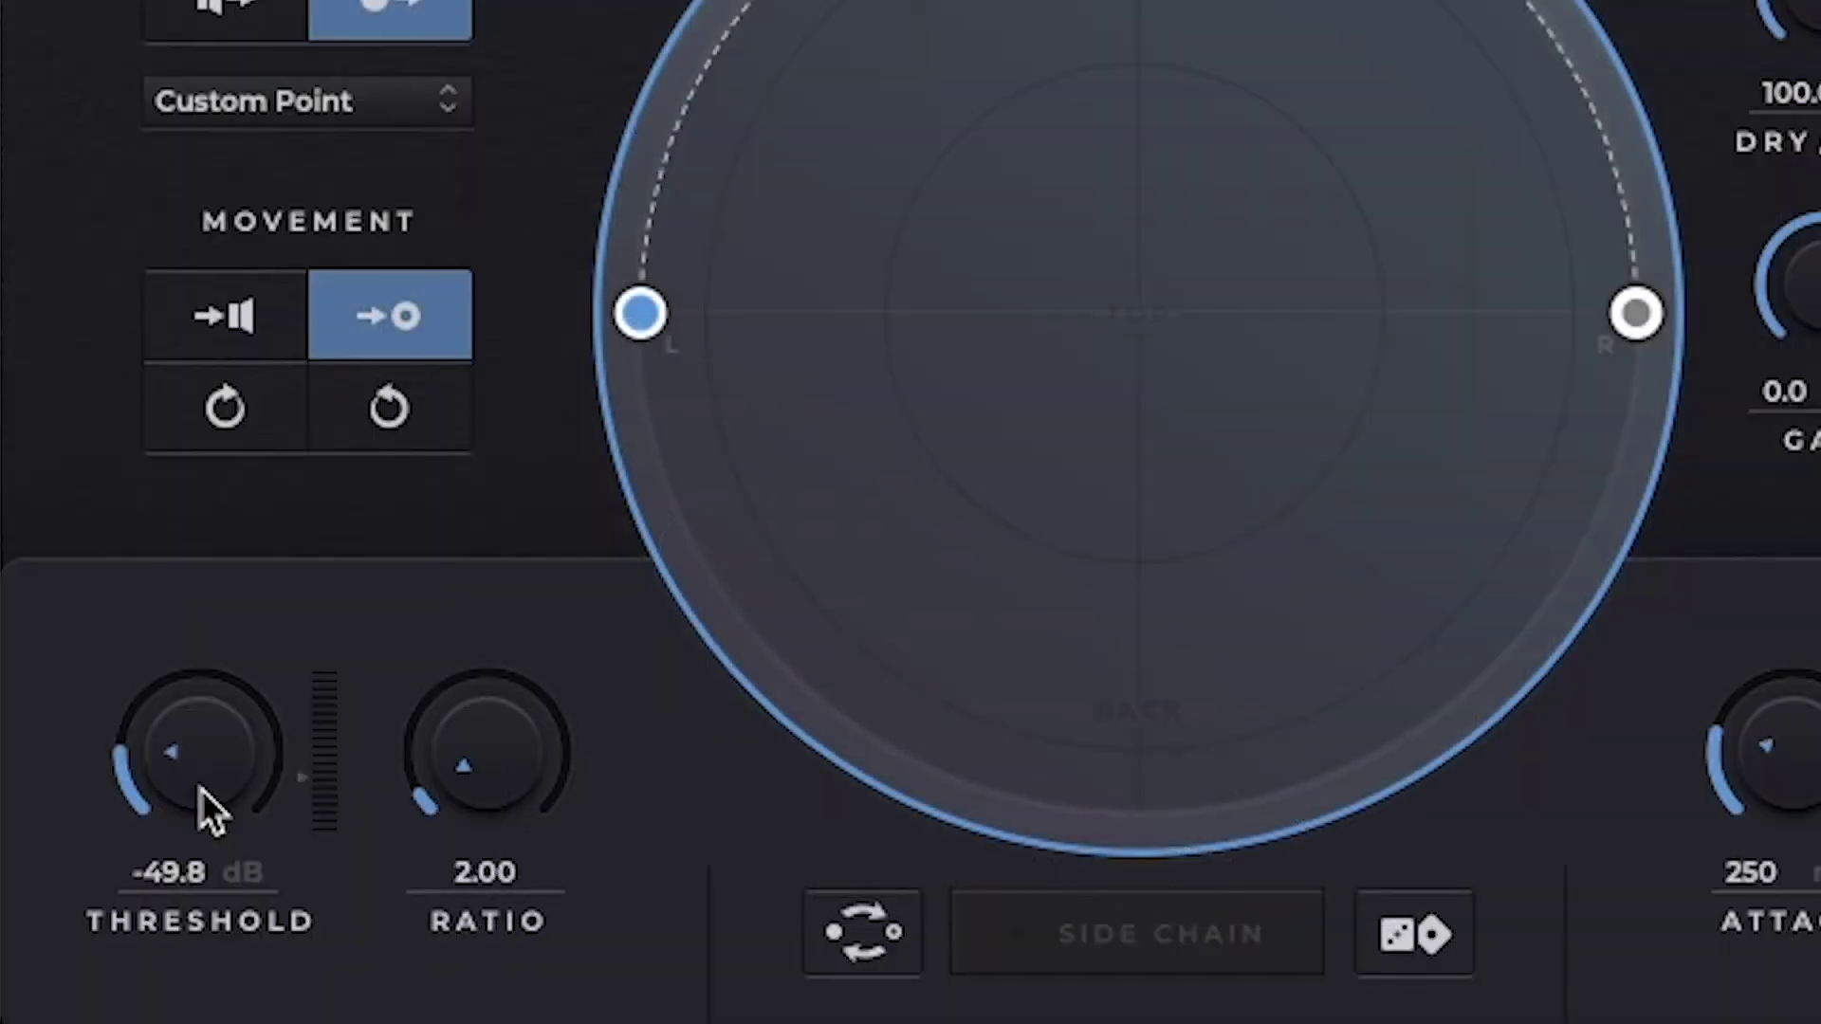
drag(228, 504, 298, 610)
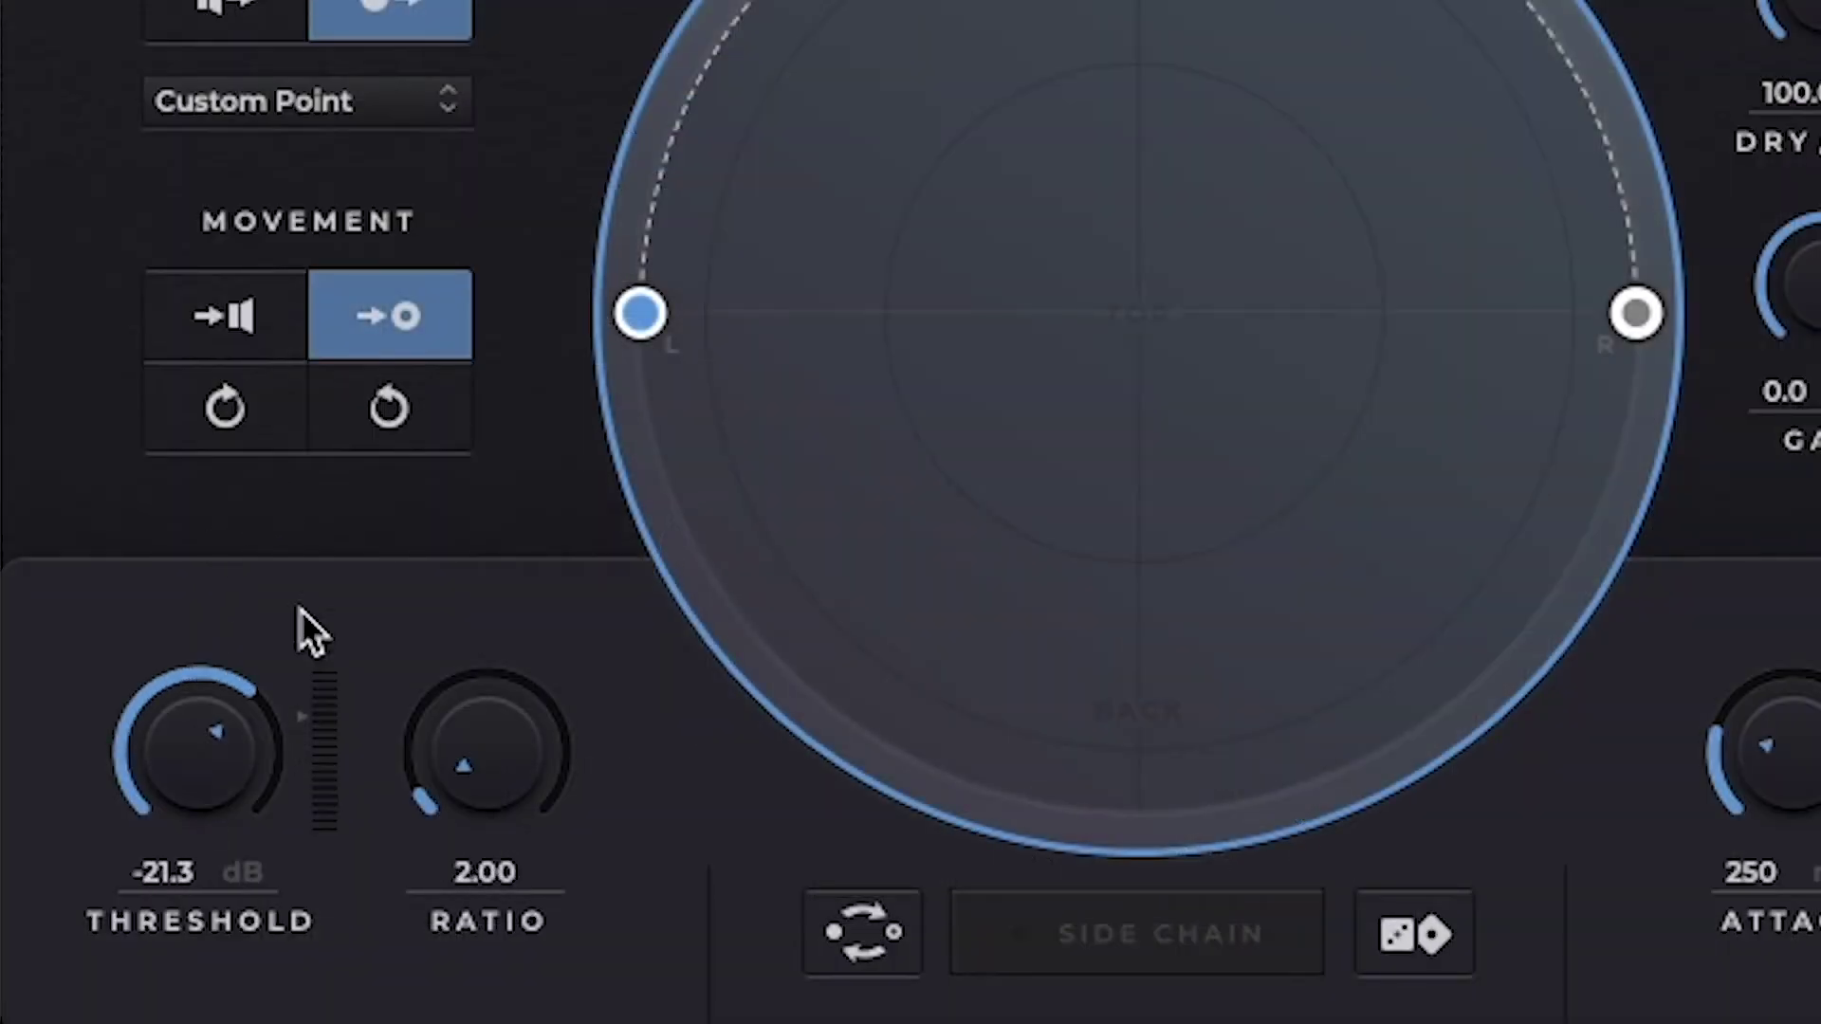
drag(237, 751, 139, 724)
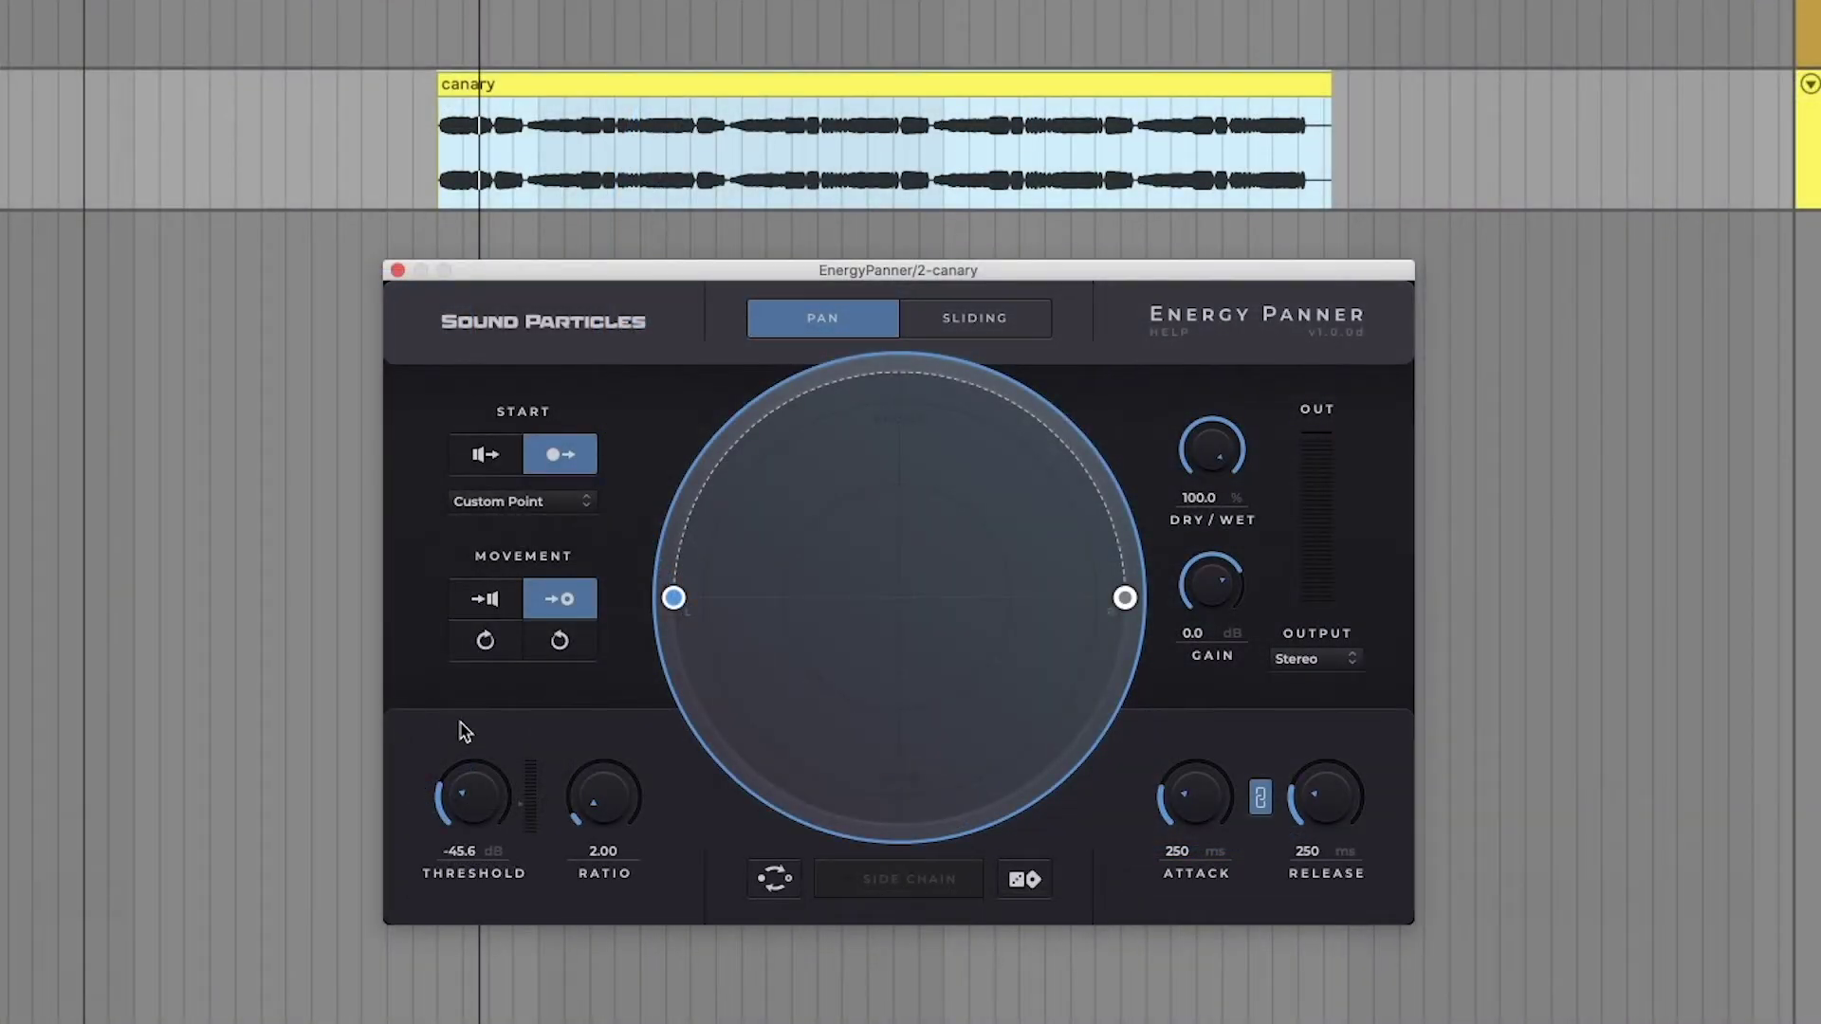
drag(472, 792, 461, 684)
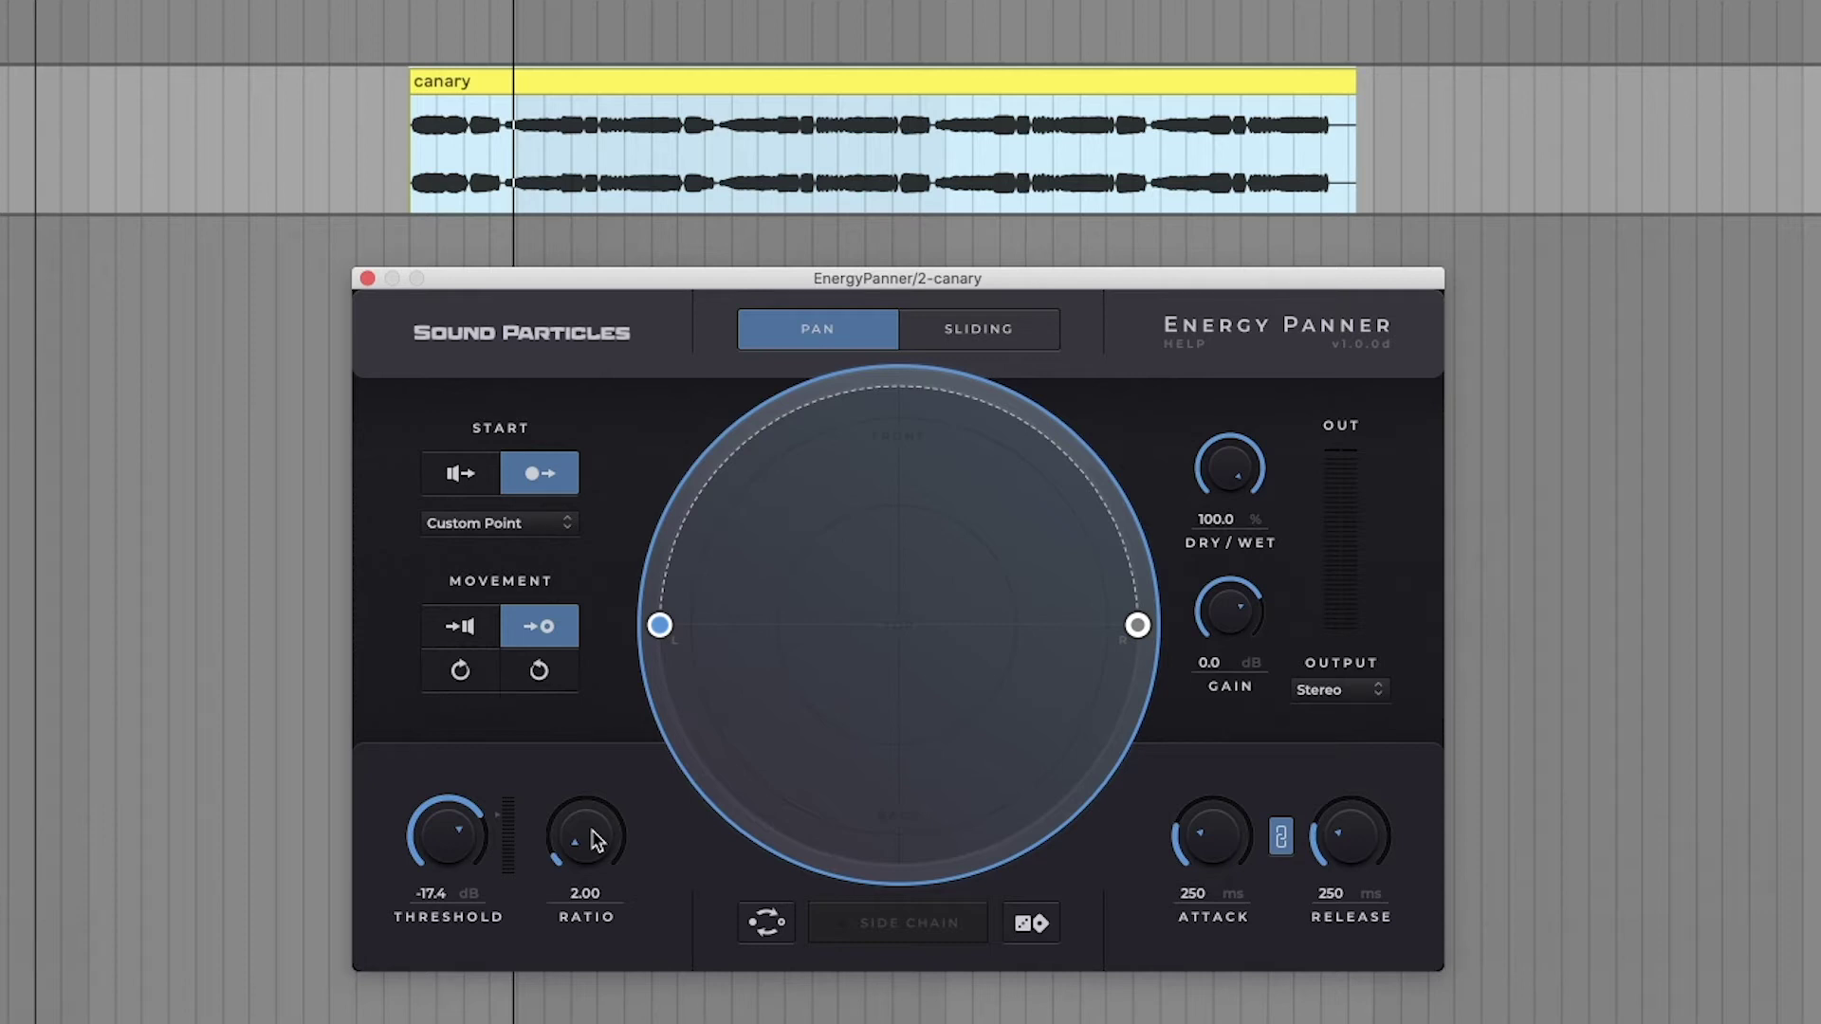
- Sweep the ratio up to 100 during playback and bring it back to 9.02
drag(594, 842, 599, 899)
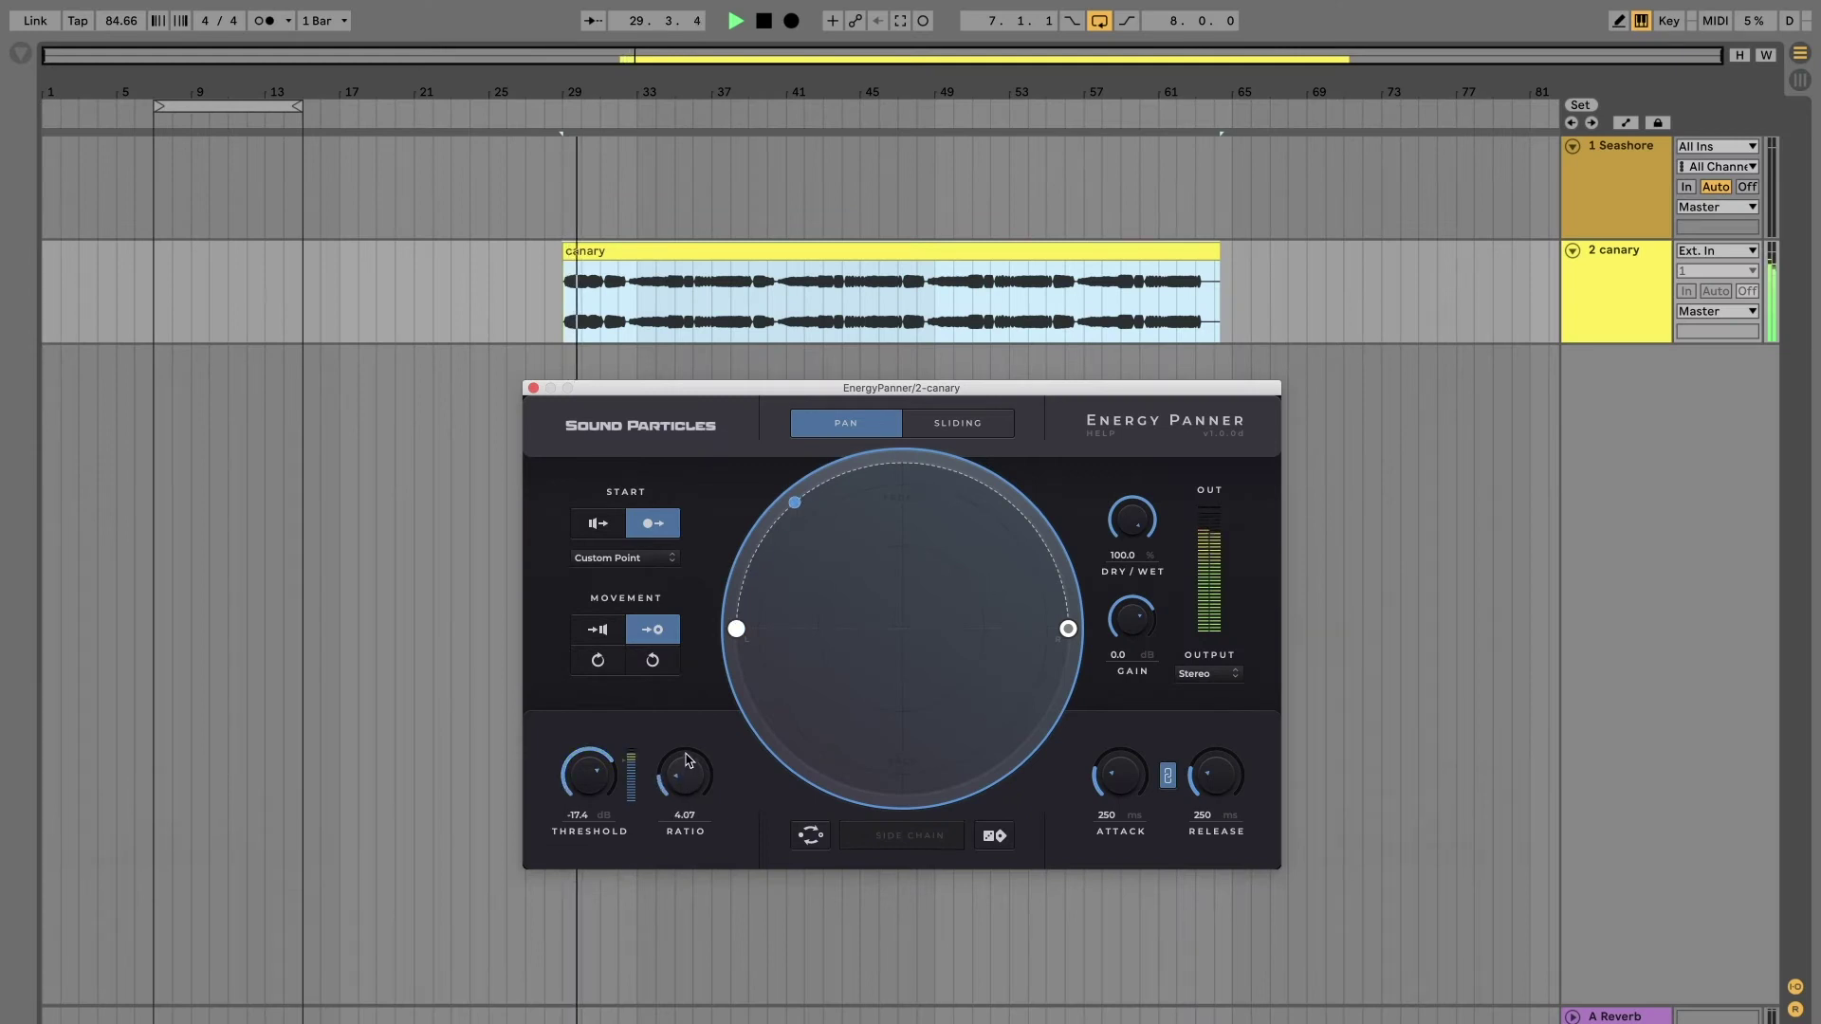
mouse_move(687, 770)
mouse_down()
mouse_move(699, 722)
mouse_move(690, 783)
mouse_move(707, 759)
mouse_up()
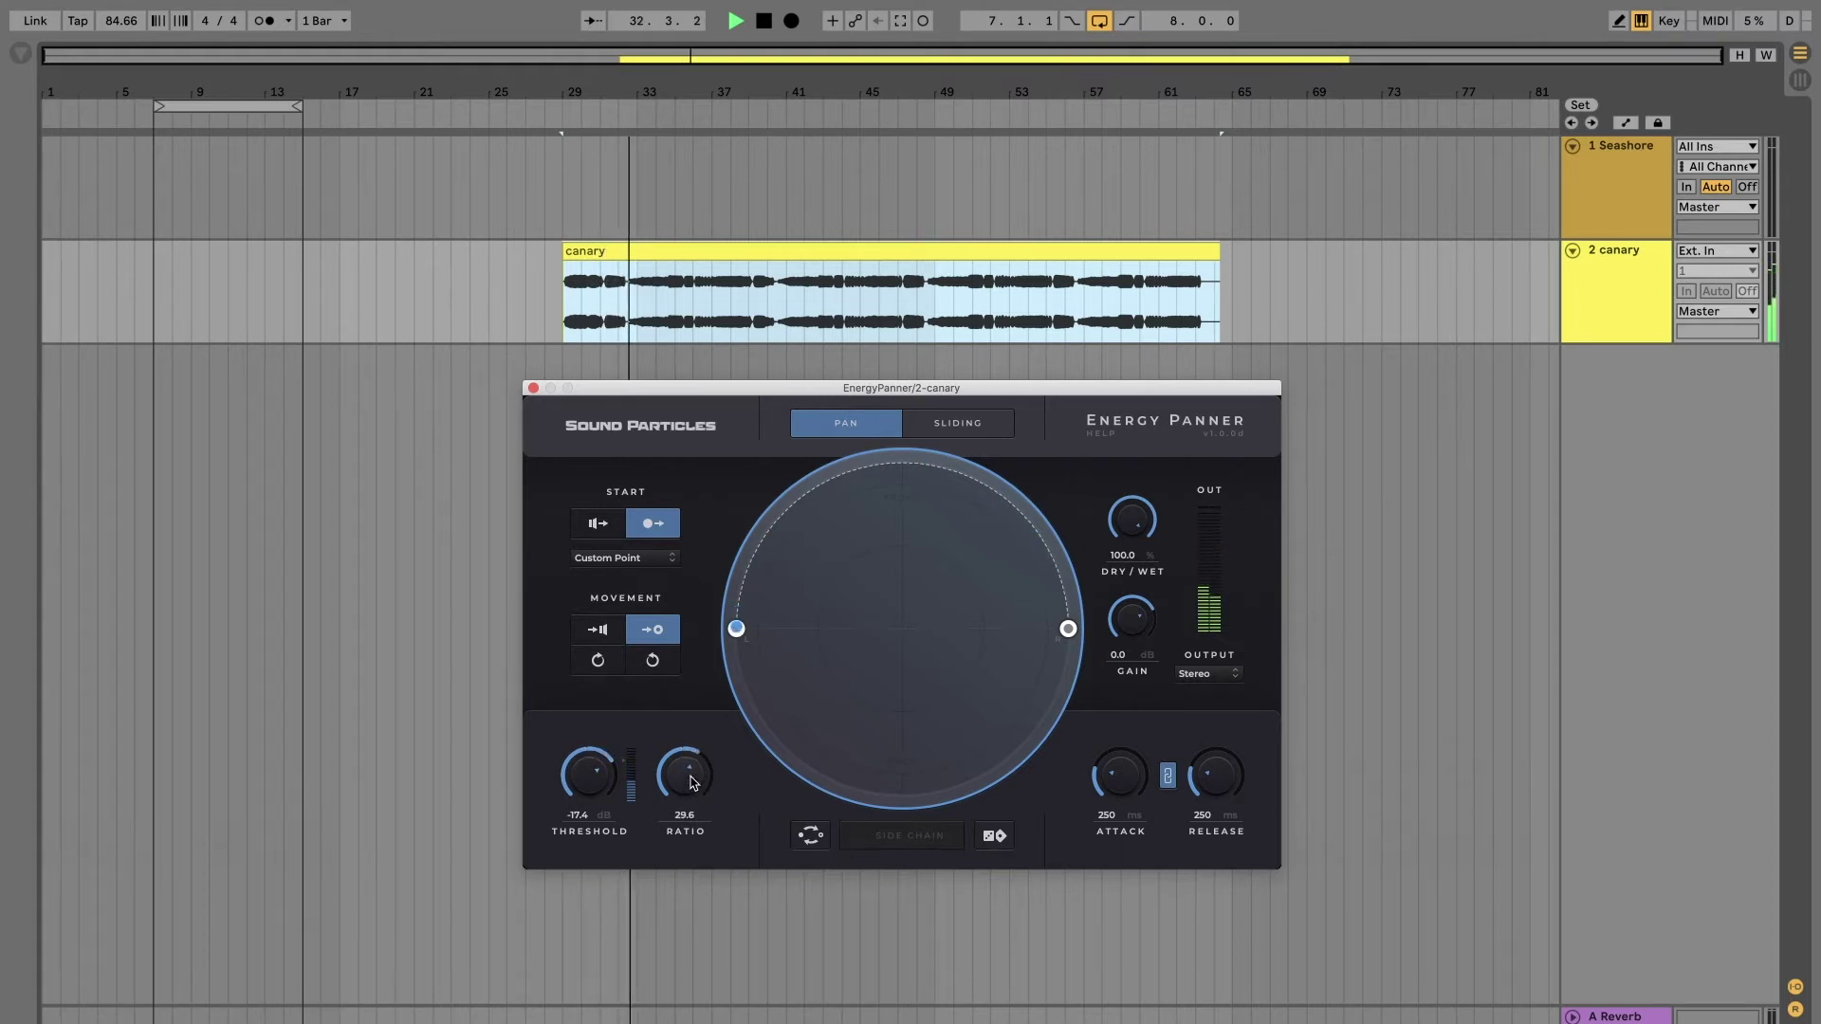
drag(689, 800, 728, 769)
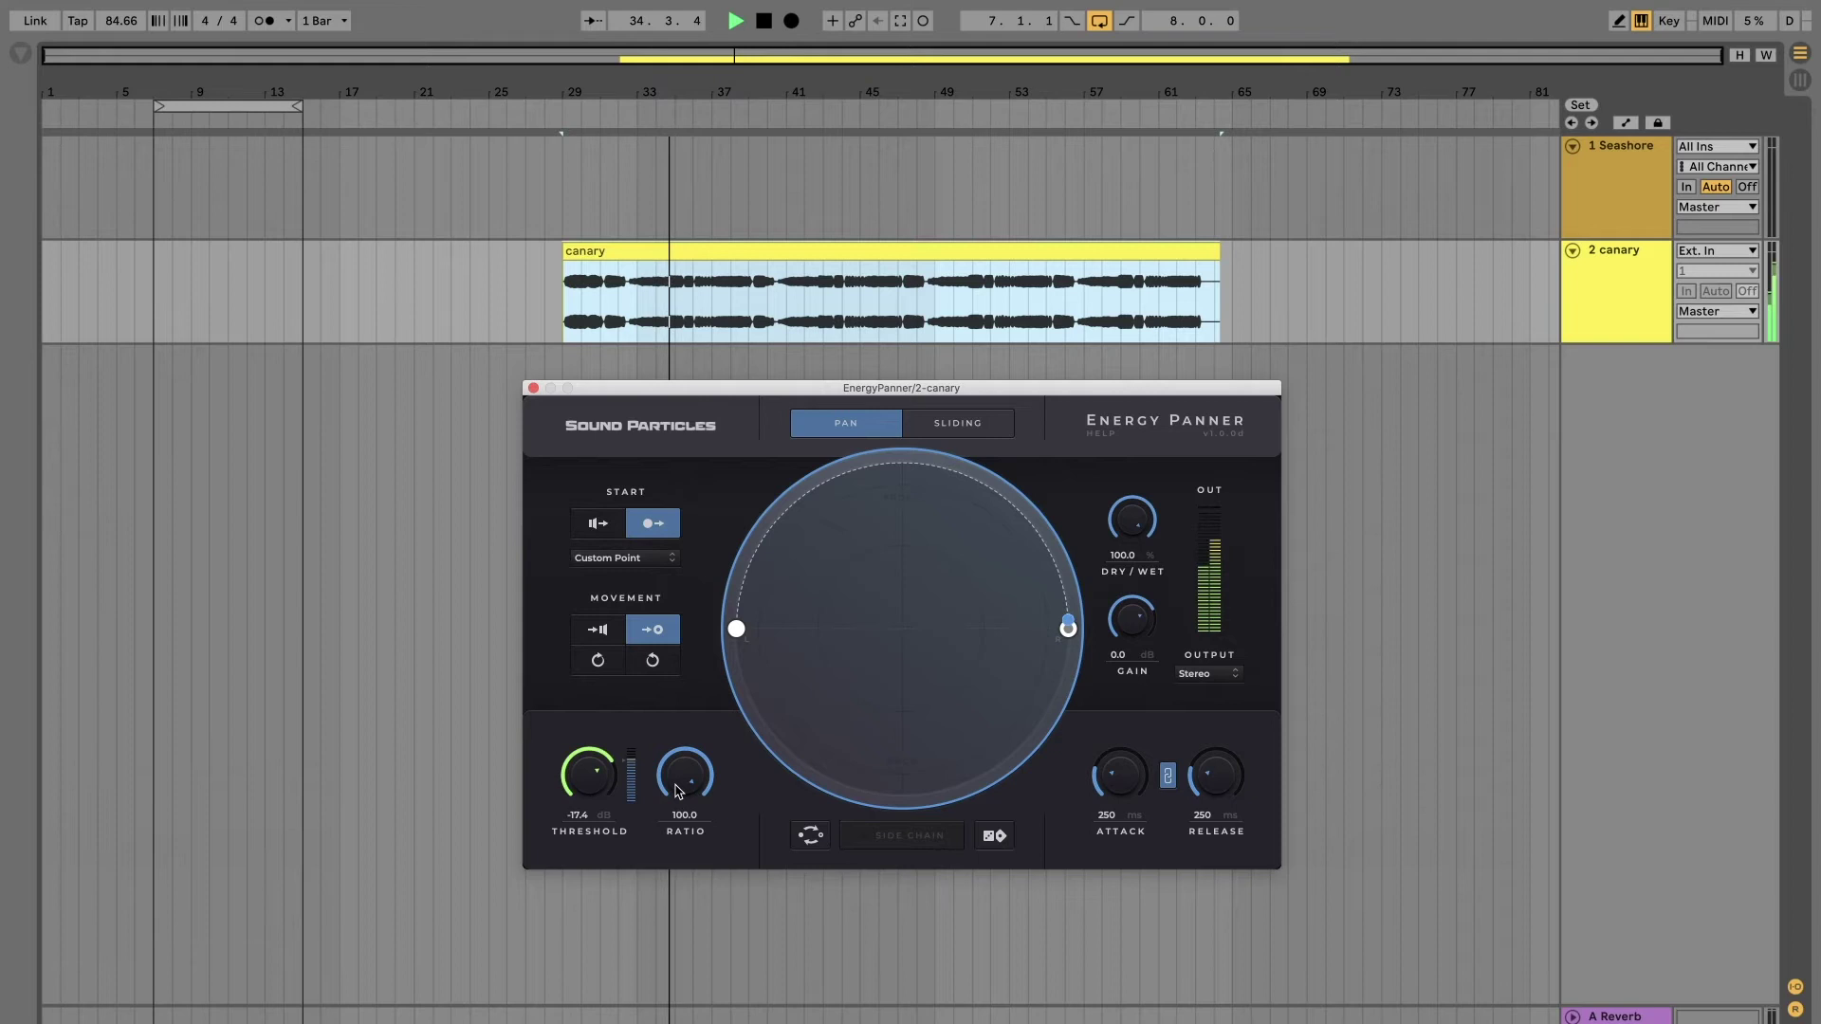
scroll(685, 786, down, 3)
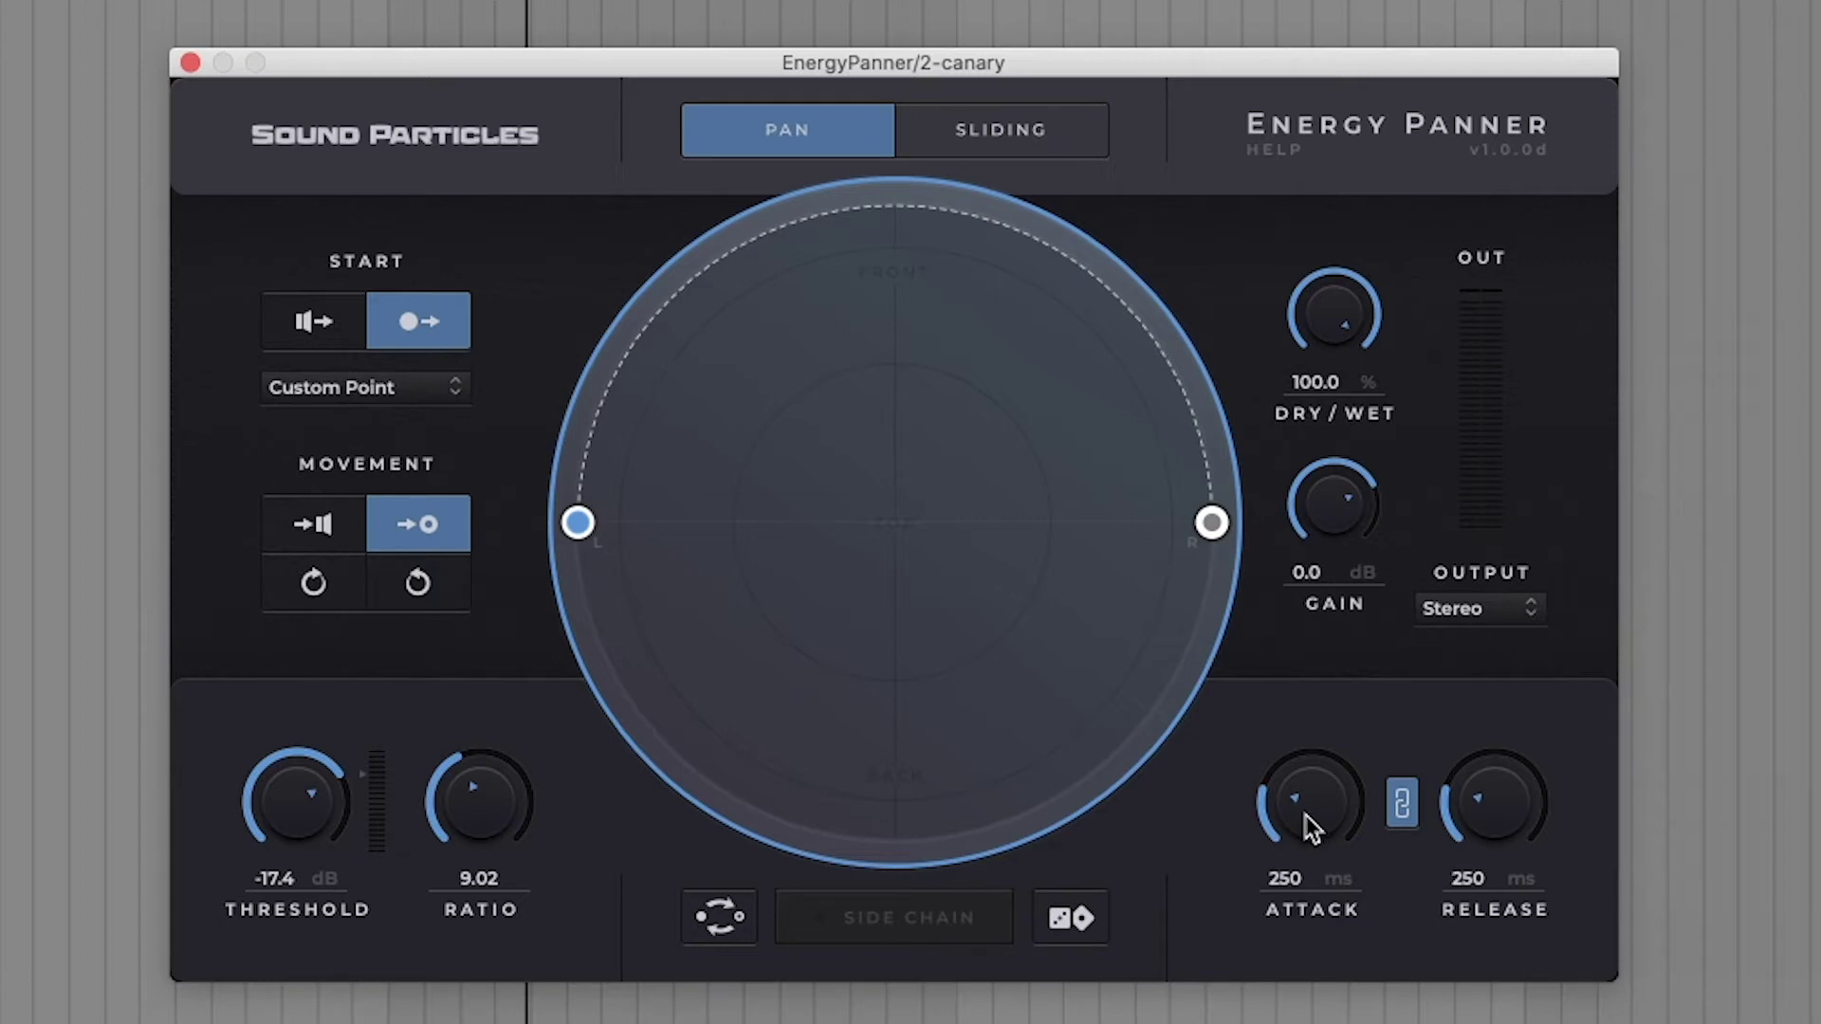
- Unlink the attack and release times and set the release alone to 178 ms
drag(1305, 816, 1303, 802)
drag(1494, 802, 1494, 803)
mouse_move(1318, 816)
mouse_down()
mouse_move(1324, 780)
mouse_move(1320, 799)
mouse_up()
click(1403, 806)
mouse_move(1318, 812)
mouse_down()
mouse_move(1316, 838)
mouse_move(1314, 819)
mouse_up()
drag(1484, 813, 1485, 814)
- Play the clip with a fast attack of 20 ms and a slow release of 4028 ms
key(space)
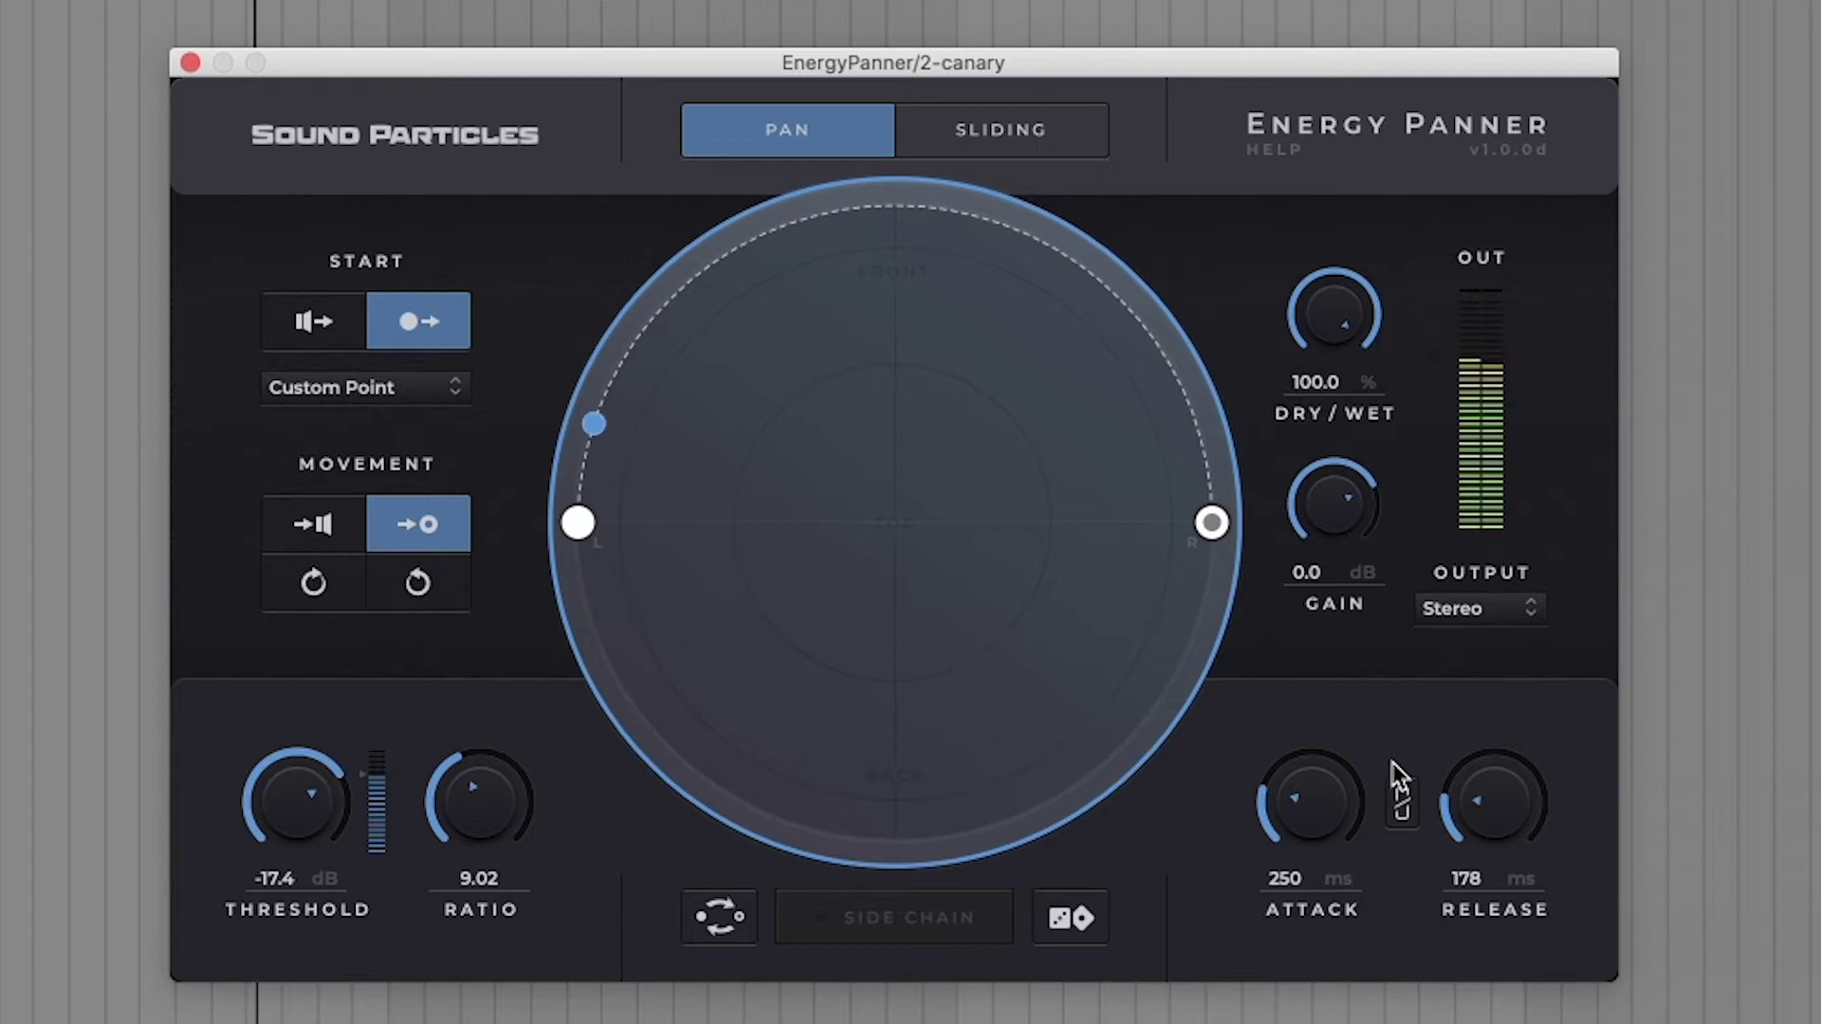
drag(1312, 802, 1310, 880)
drag(1509, 818, 1545, 533)
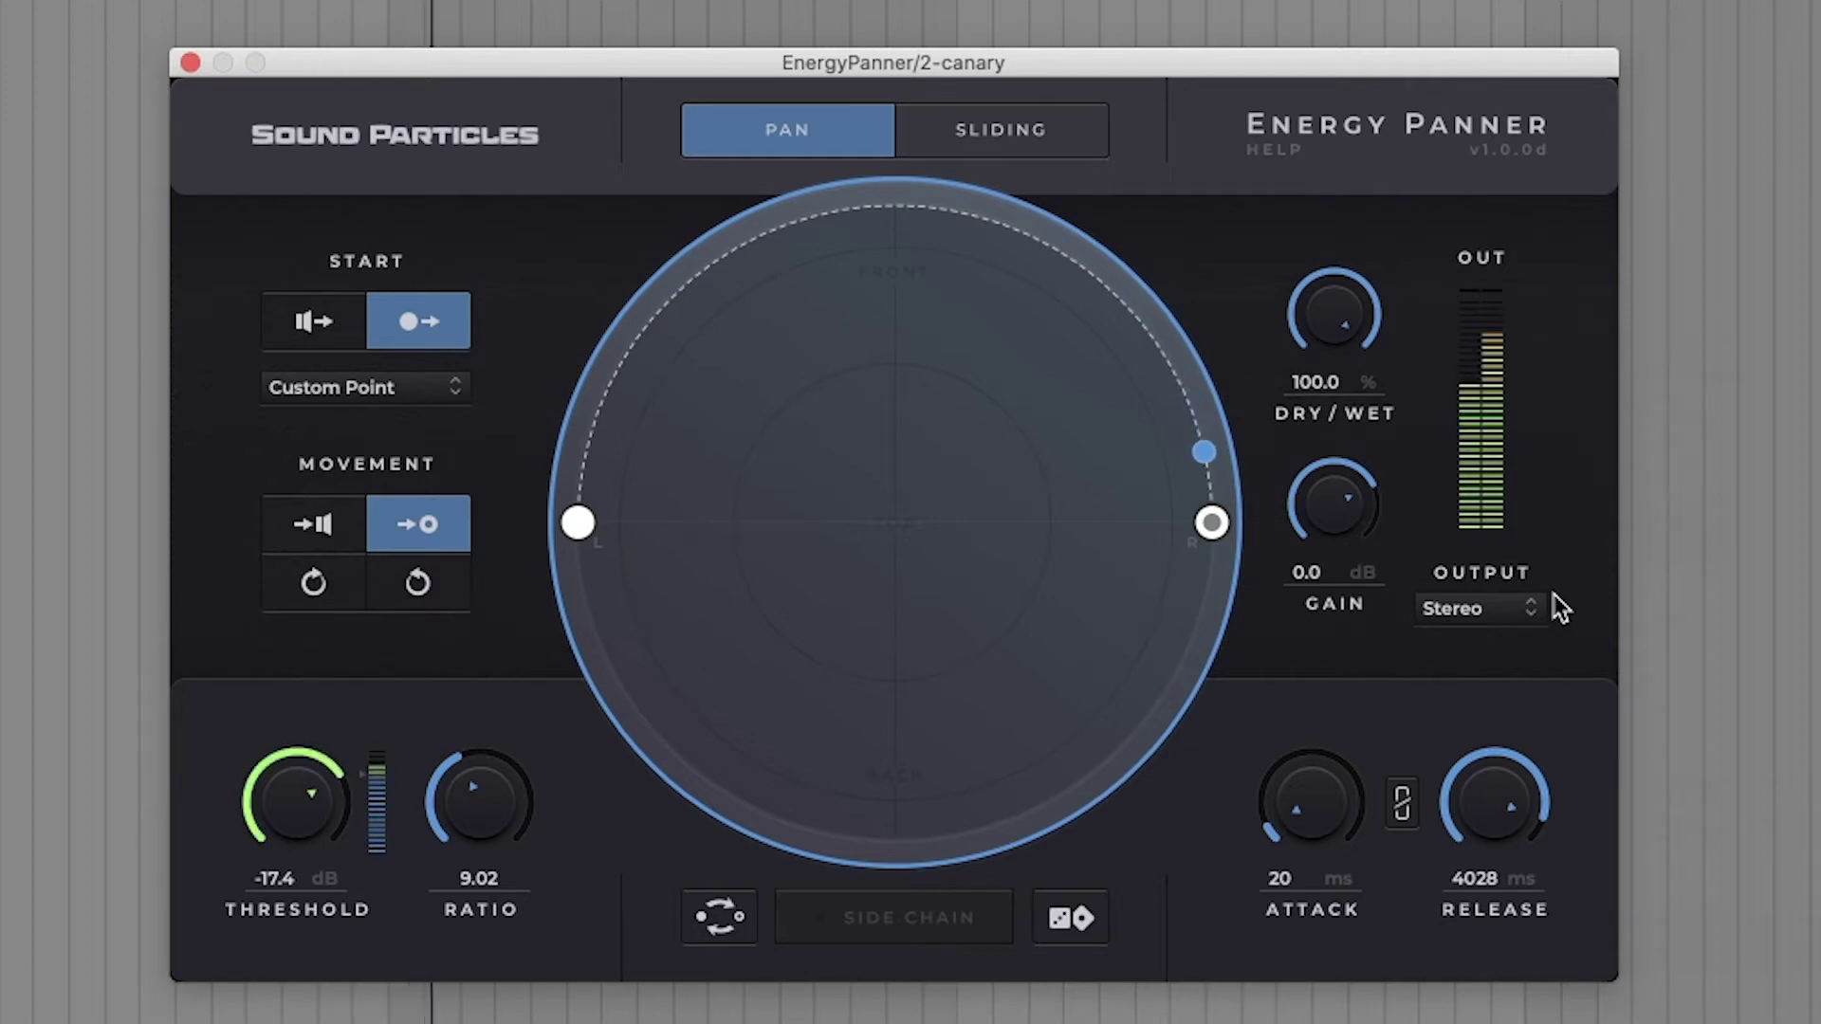
- Audition a 3506 ms attack with a 1 ms release, and relink both times at 570 ms
drag(1491, 884, 1491, 1017)
drag(1324, 810, 1360, 489)
drag(1446, 861, 1494, 869)
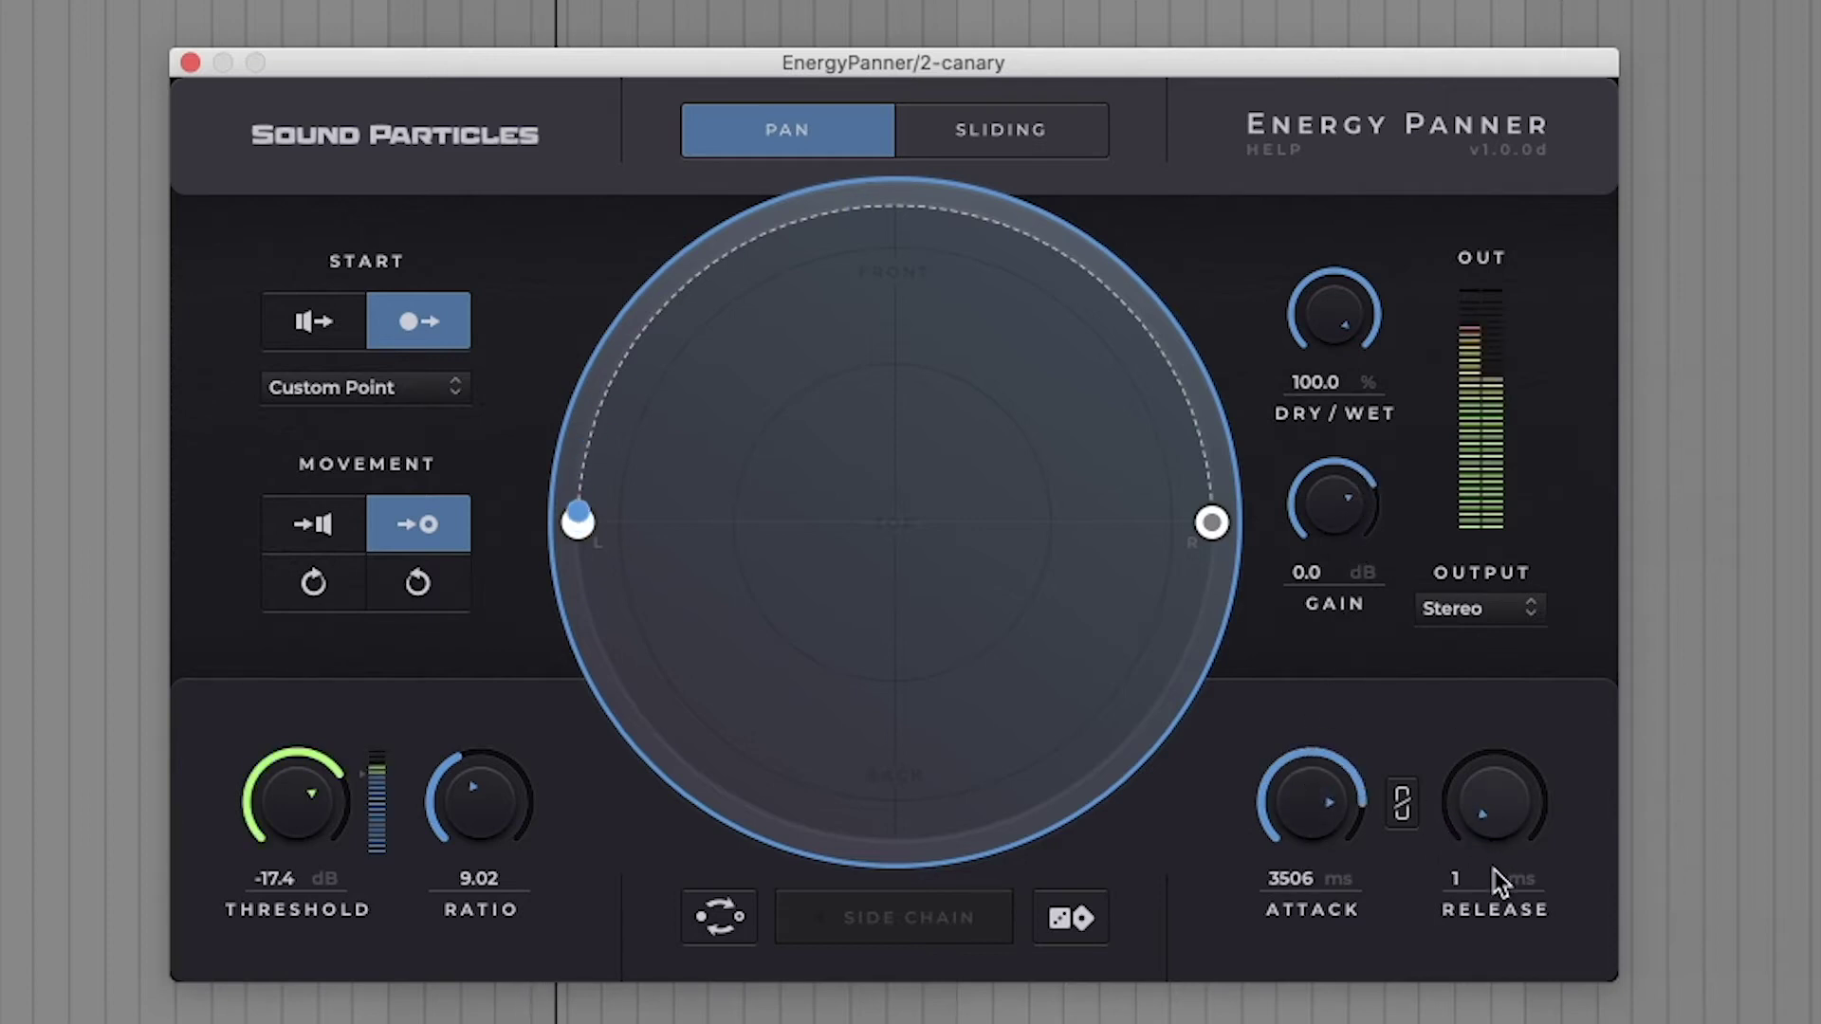
mouse_move(1317, 808)
mouse_down()
mouse_move(1333, 768)
mouse_move(1335, 783)
mouse_up()
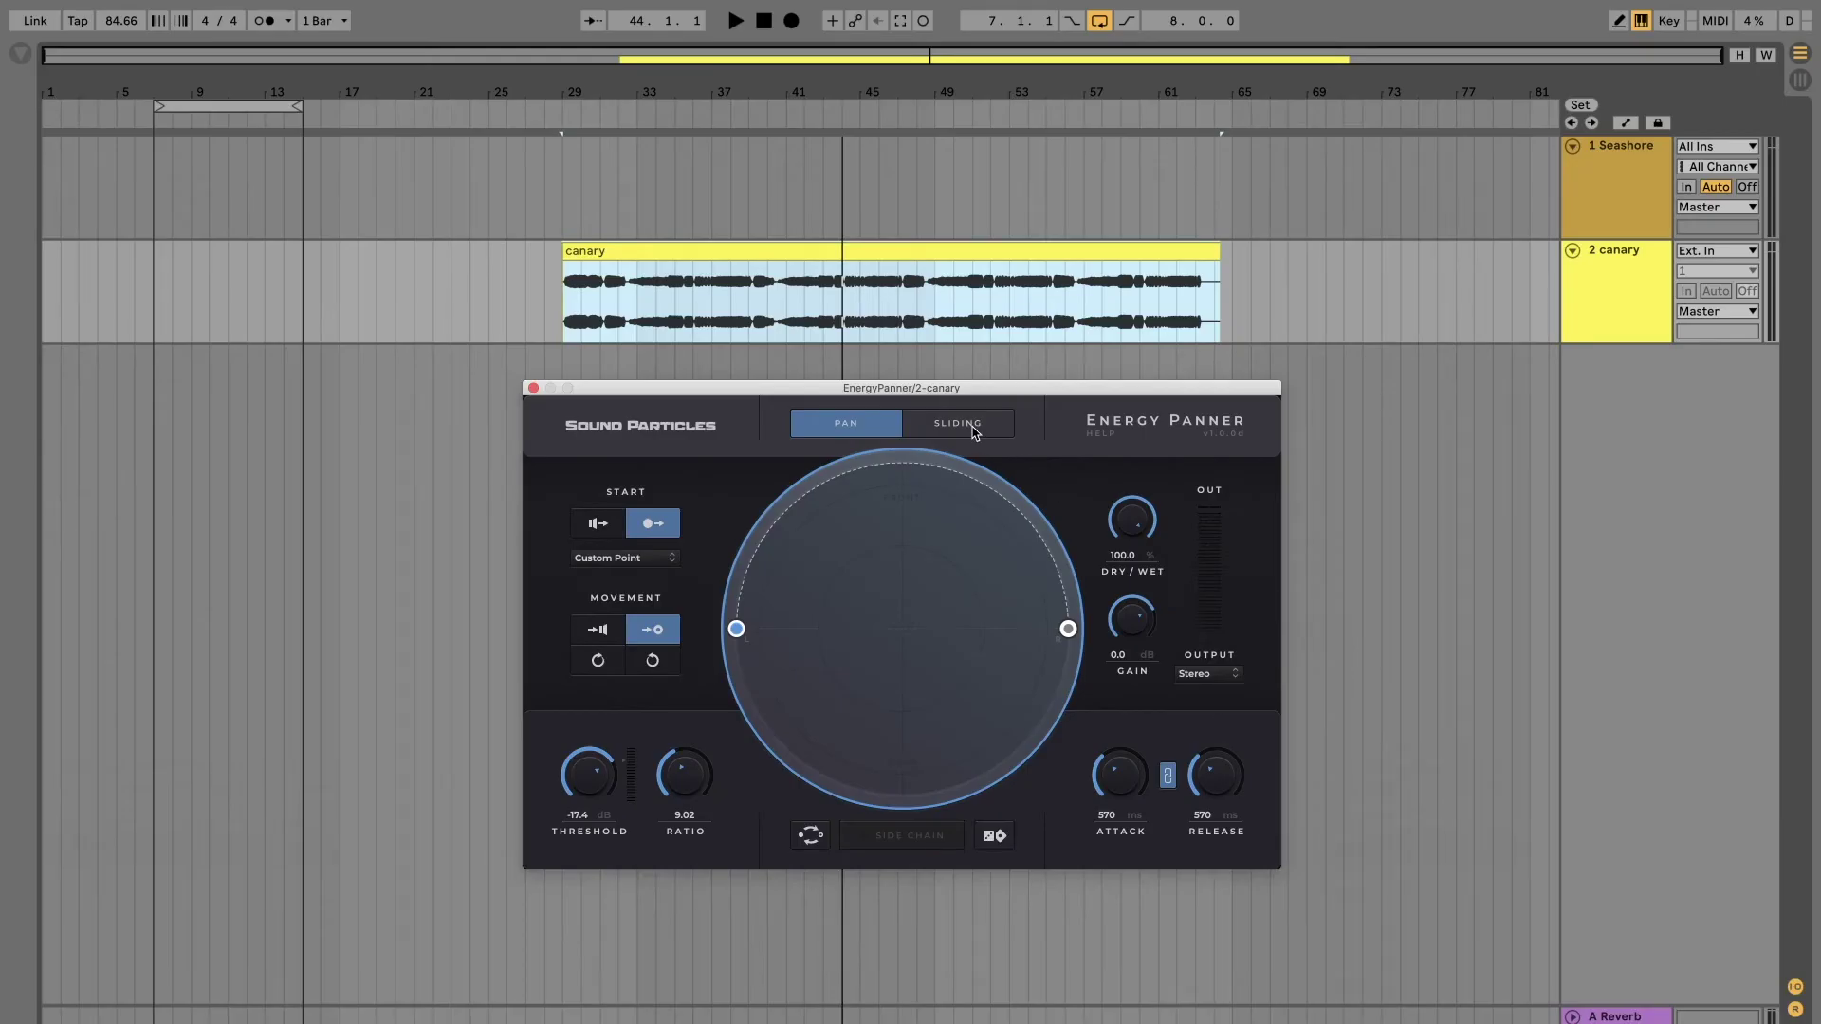
- Play the clip in Sliding mode while setting the ratio to 3.77 and the linked attack and release to 520 ms
click(958, 423)
key(space)
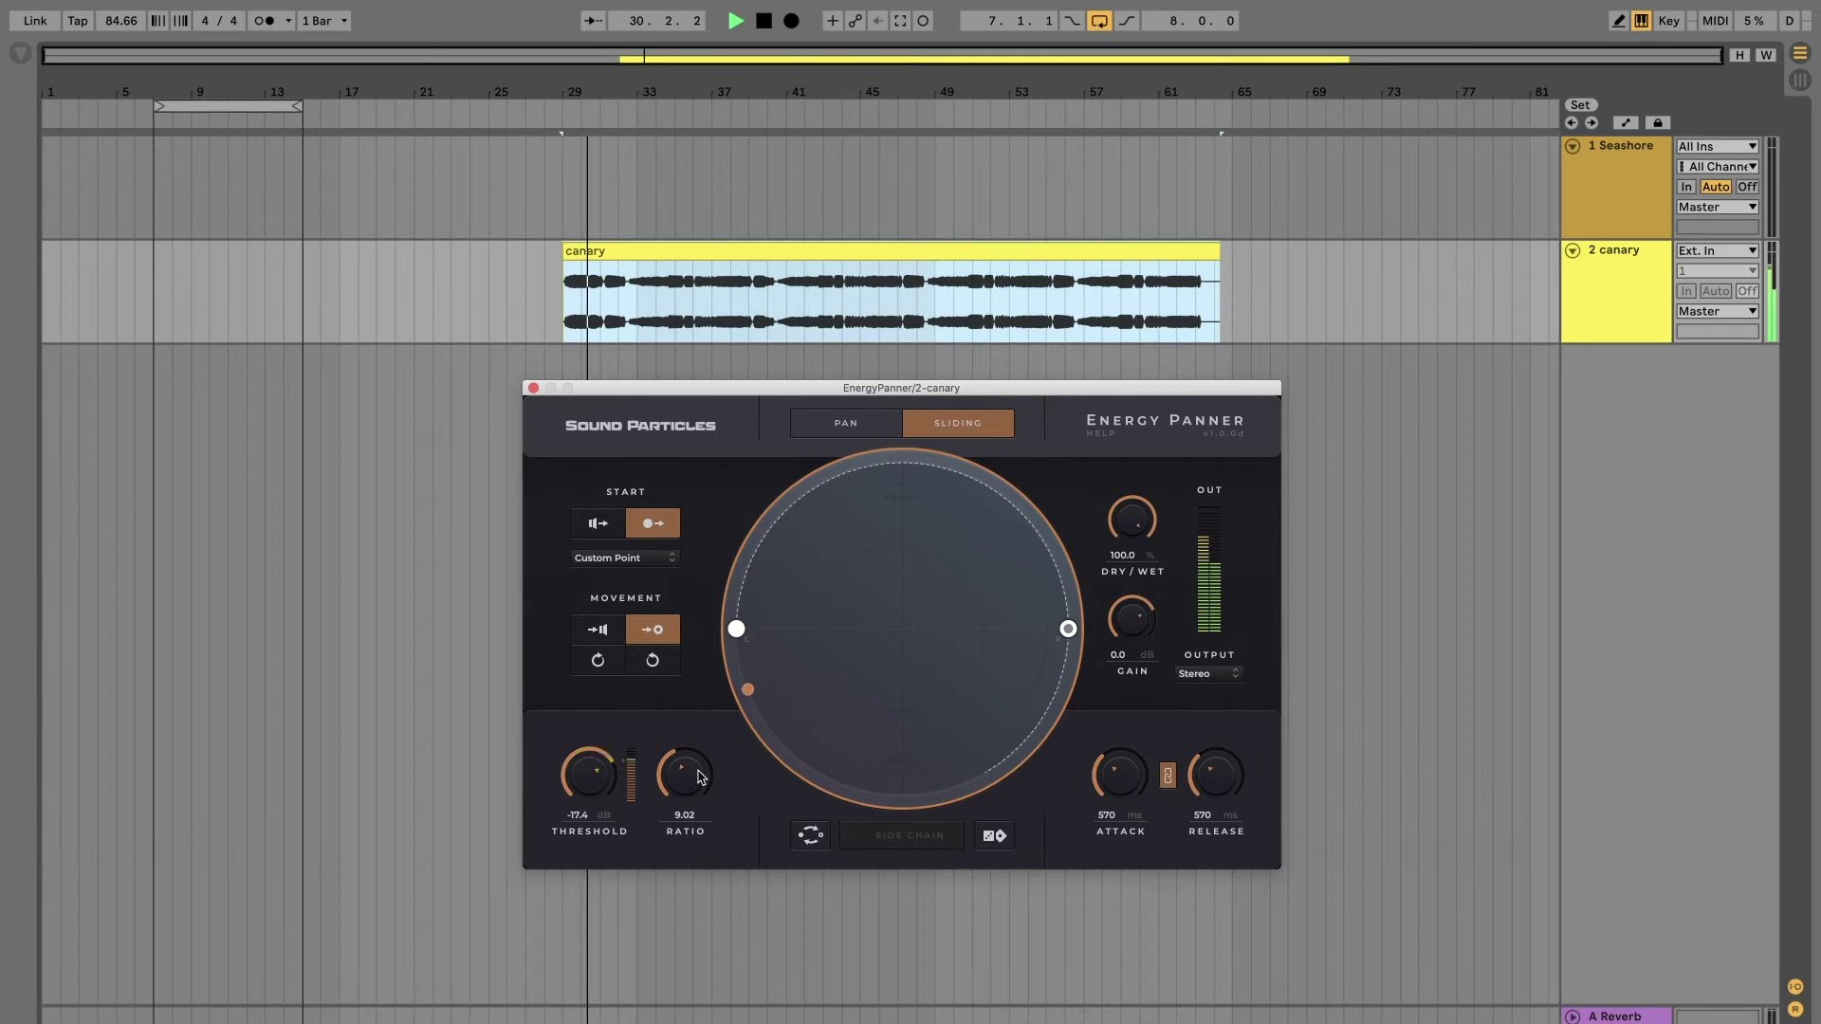
drag(699, 777, 745, 696)
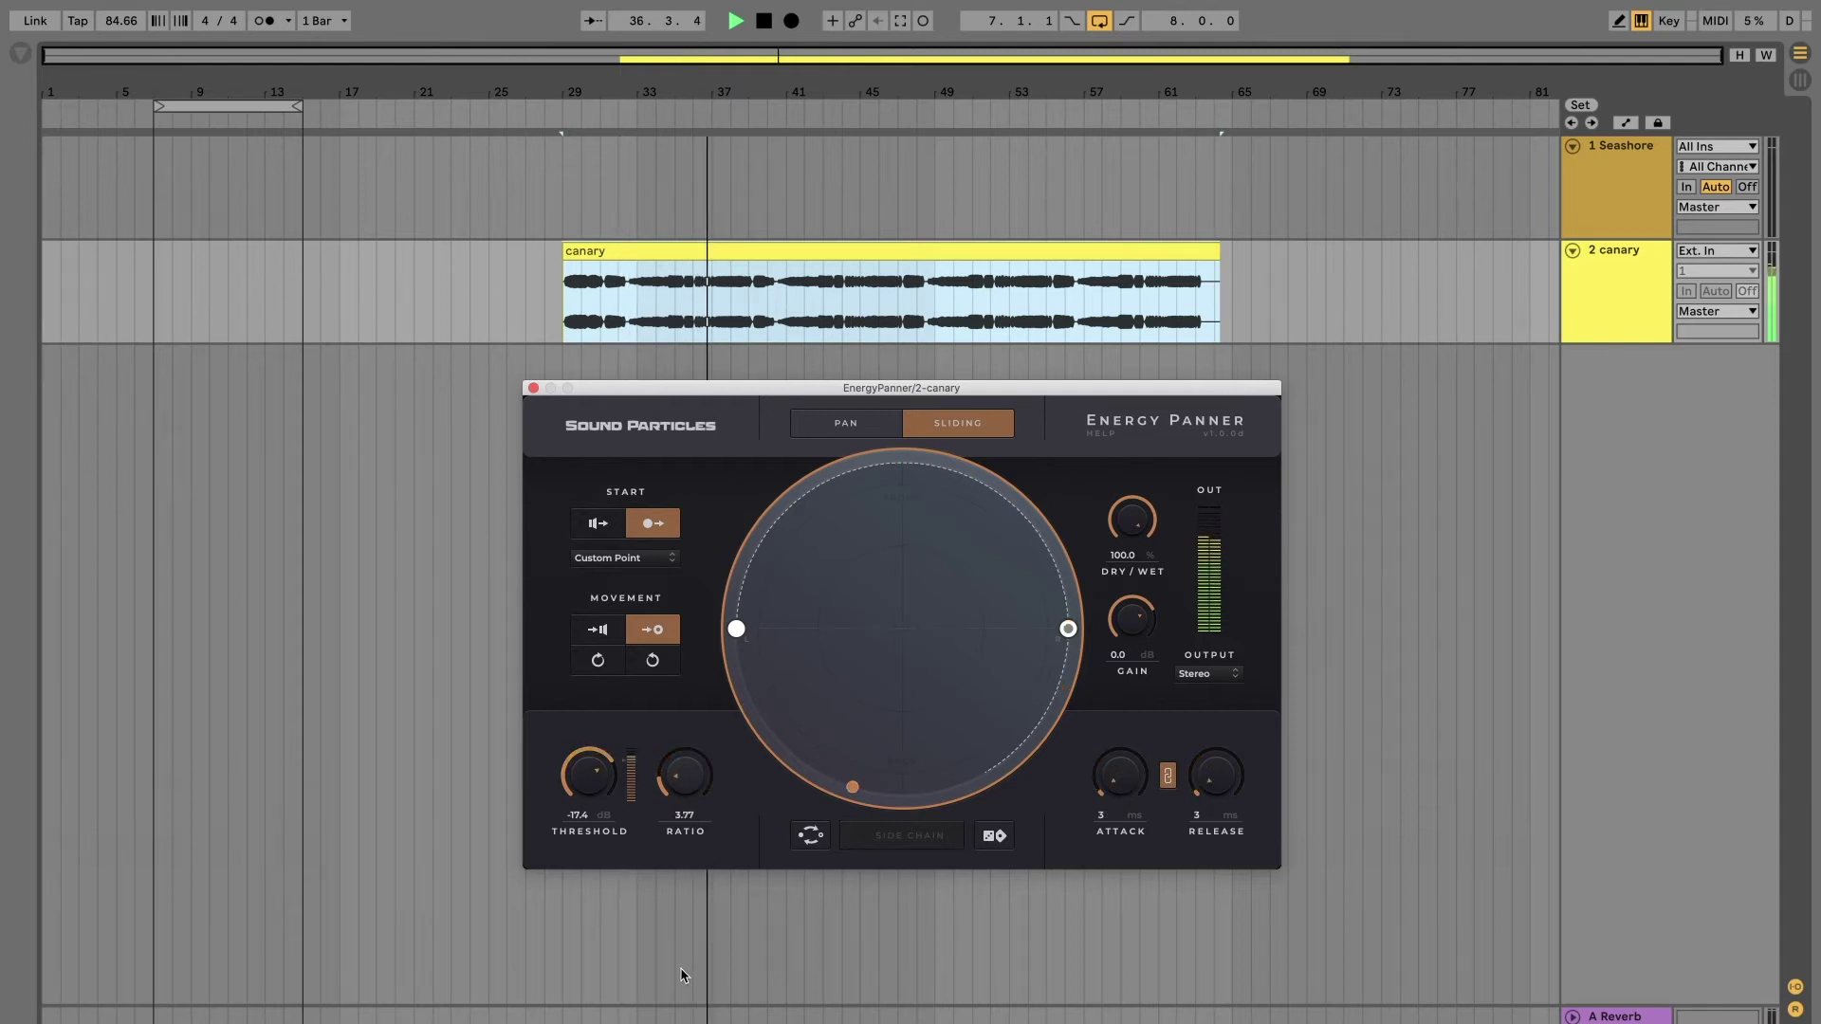
drag(1130, 783, 1131, 715)
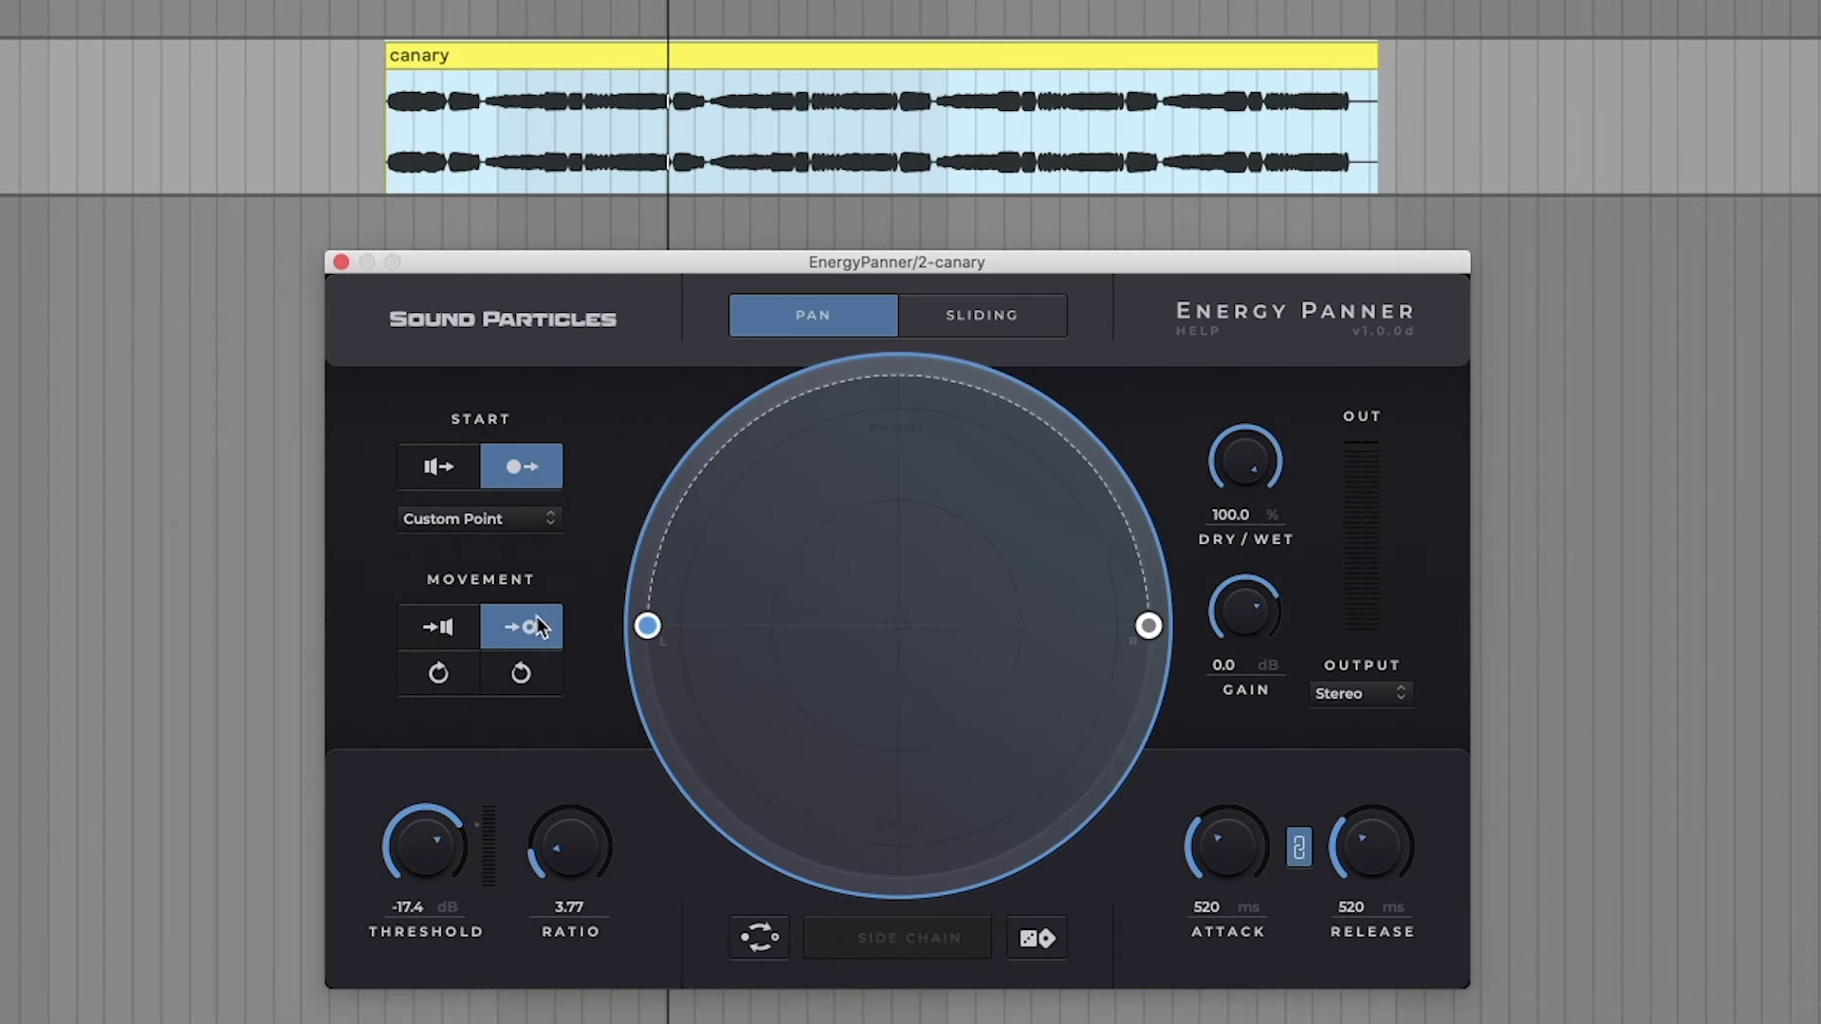
- Move the start and end points inward from the far left and right to either side of the front centre
drag(648, 625, 770, 544)
drag(1148, 626, 1032, 539)
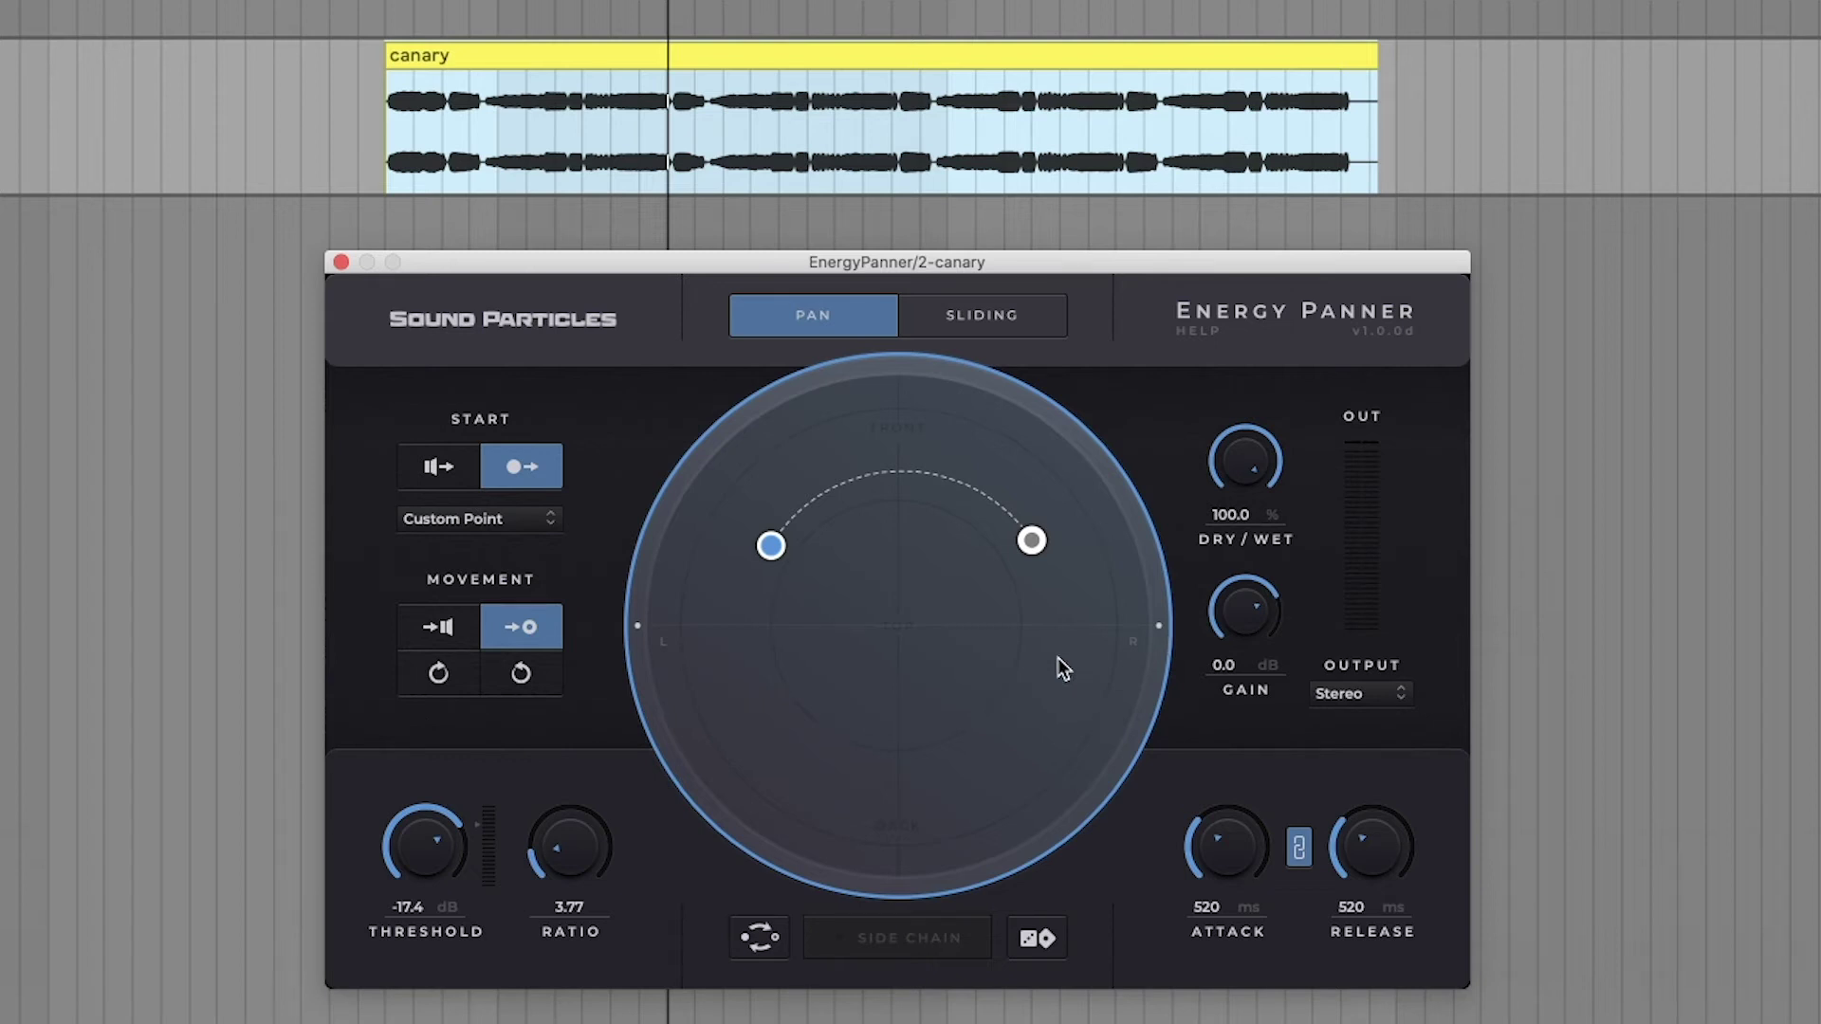
drag(1032, 540, 970, 488)
drag(769, 548, 845, 492)
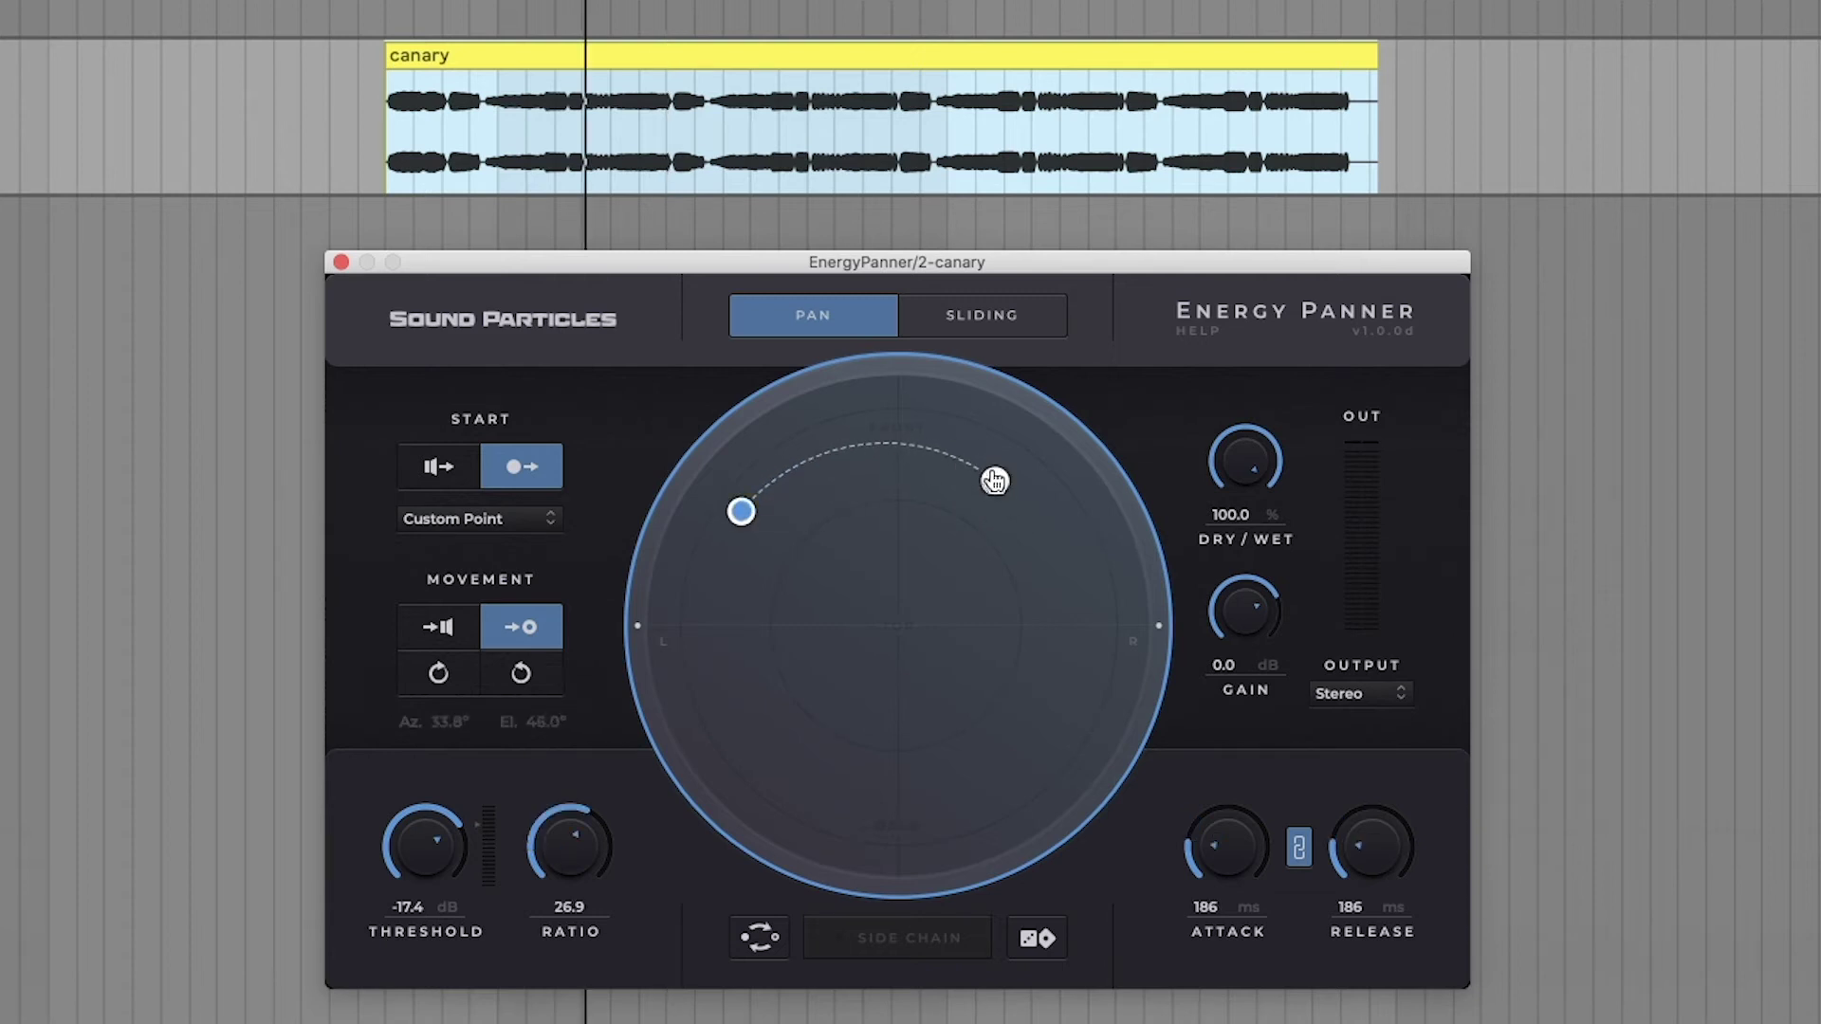
- Try the Left, Right and Center start presets, and return the start to a custom point at the front left
click(484, 523)
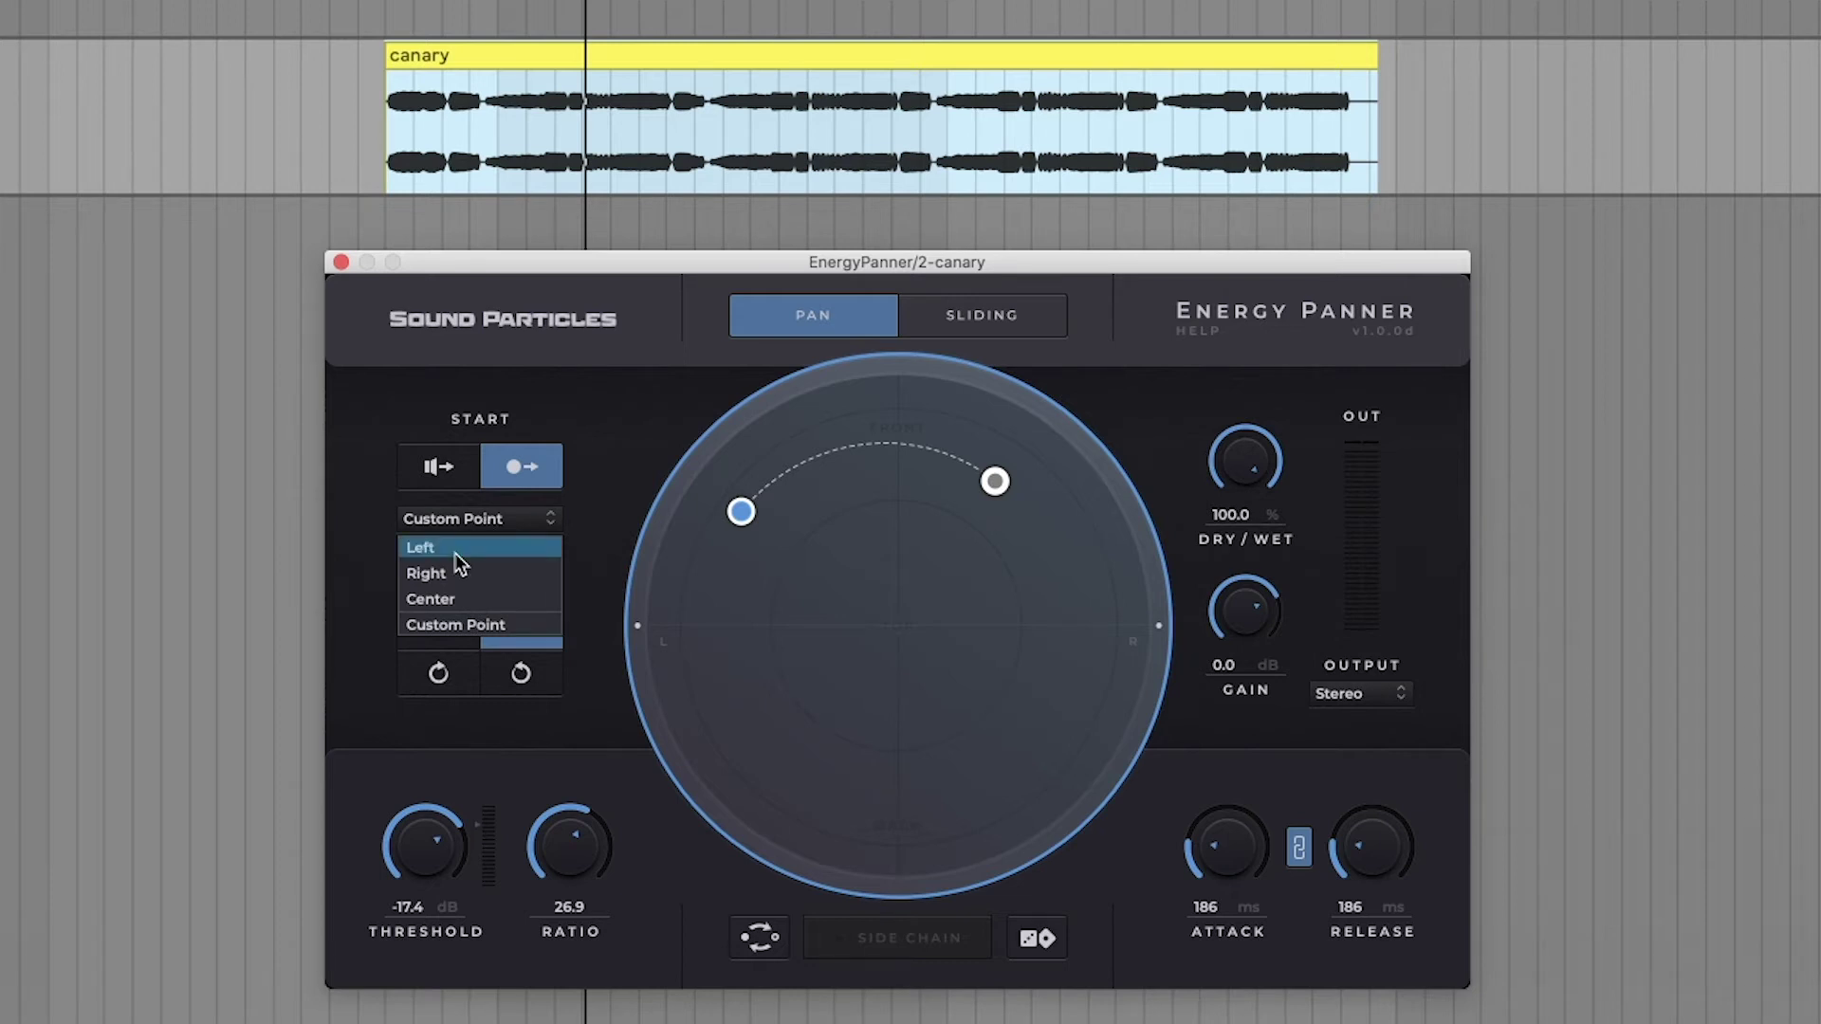
click(455, 551)
click(468, 520)
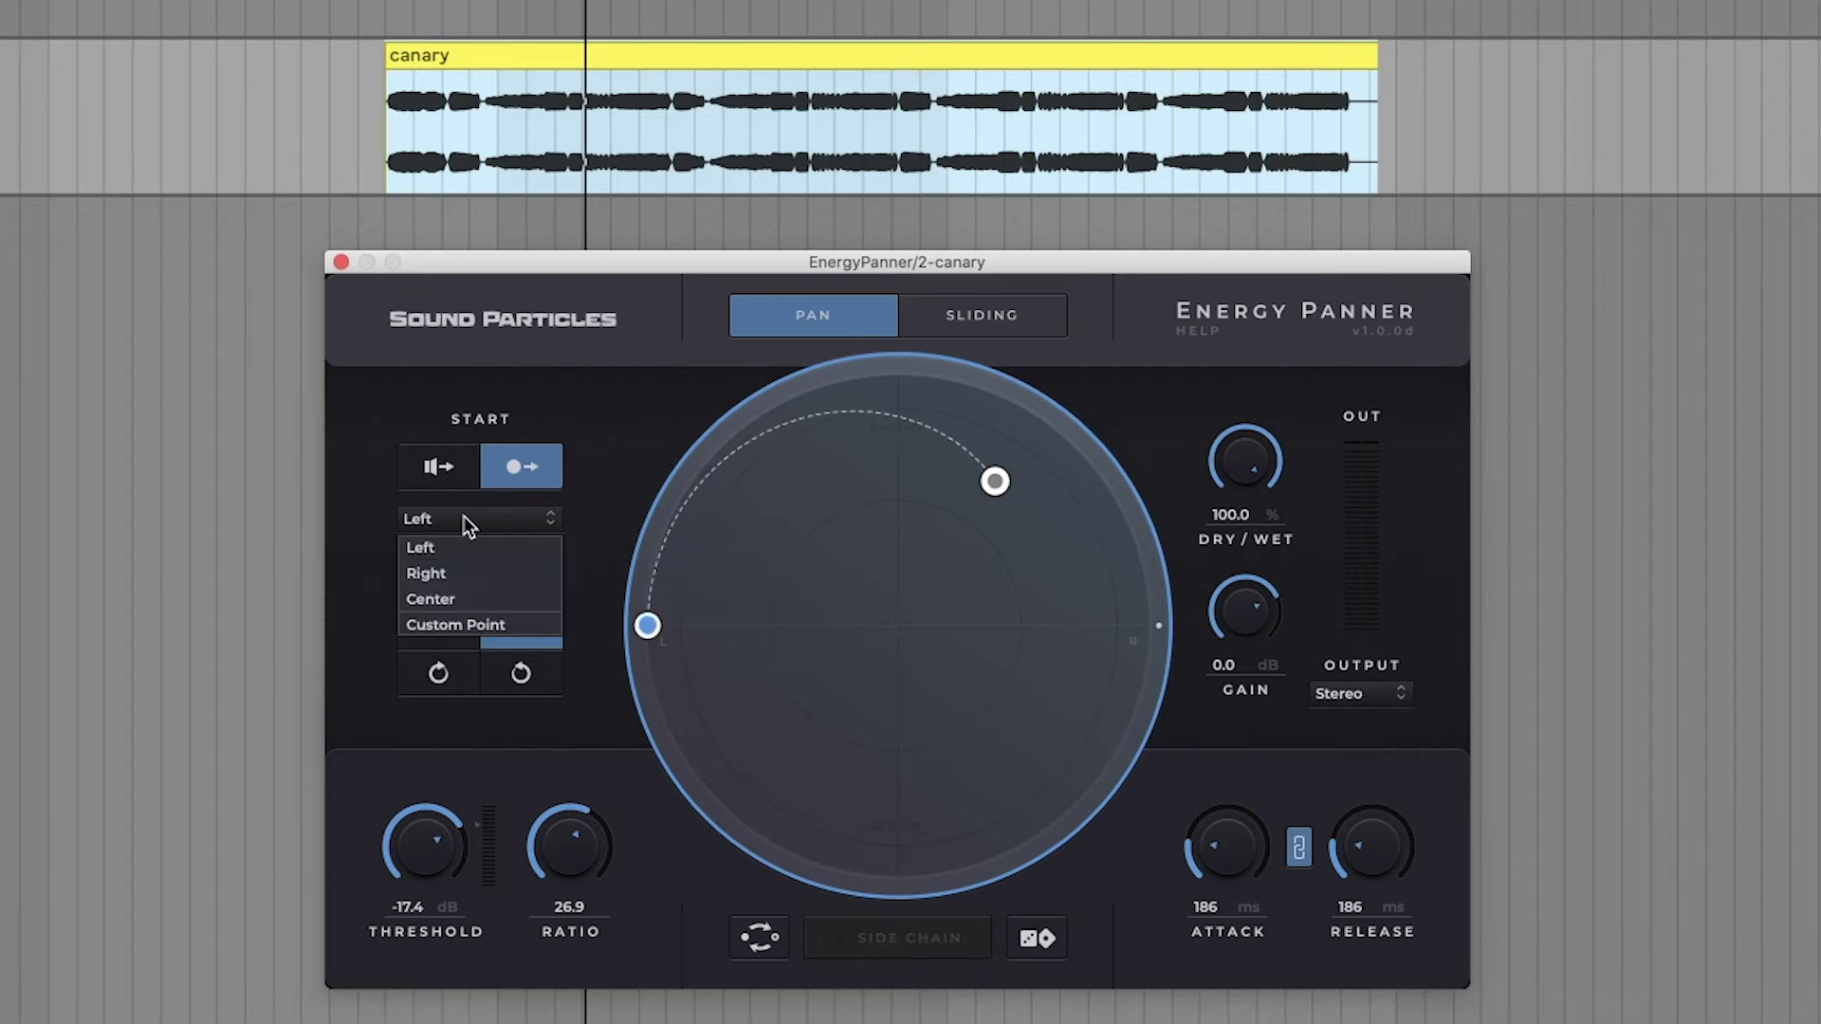
click(470, 574)
click(496, 521)
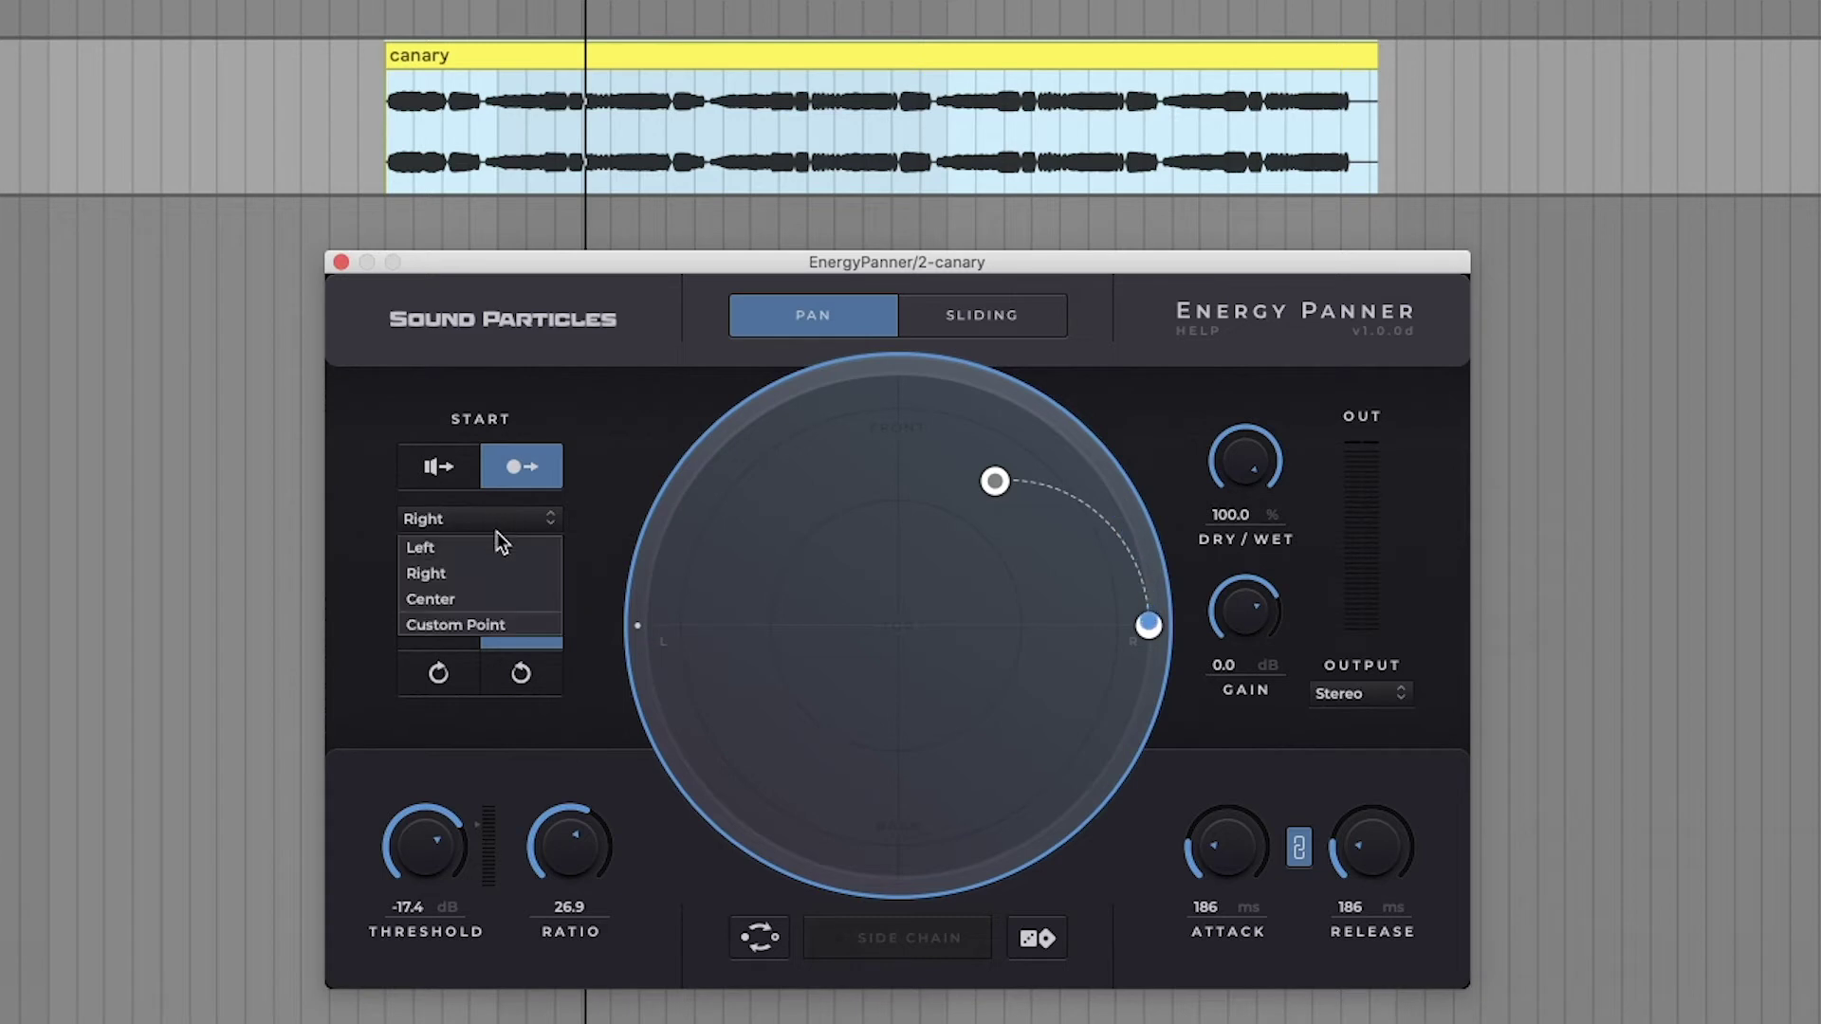
click(476, 598)
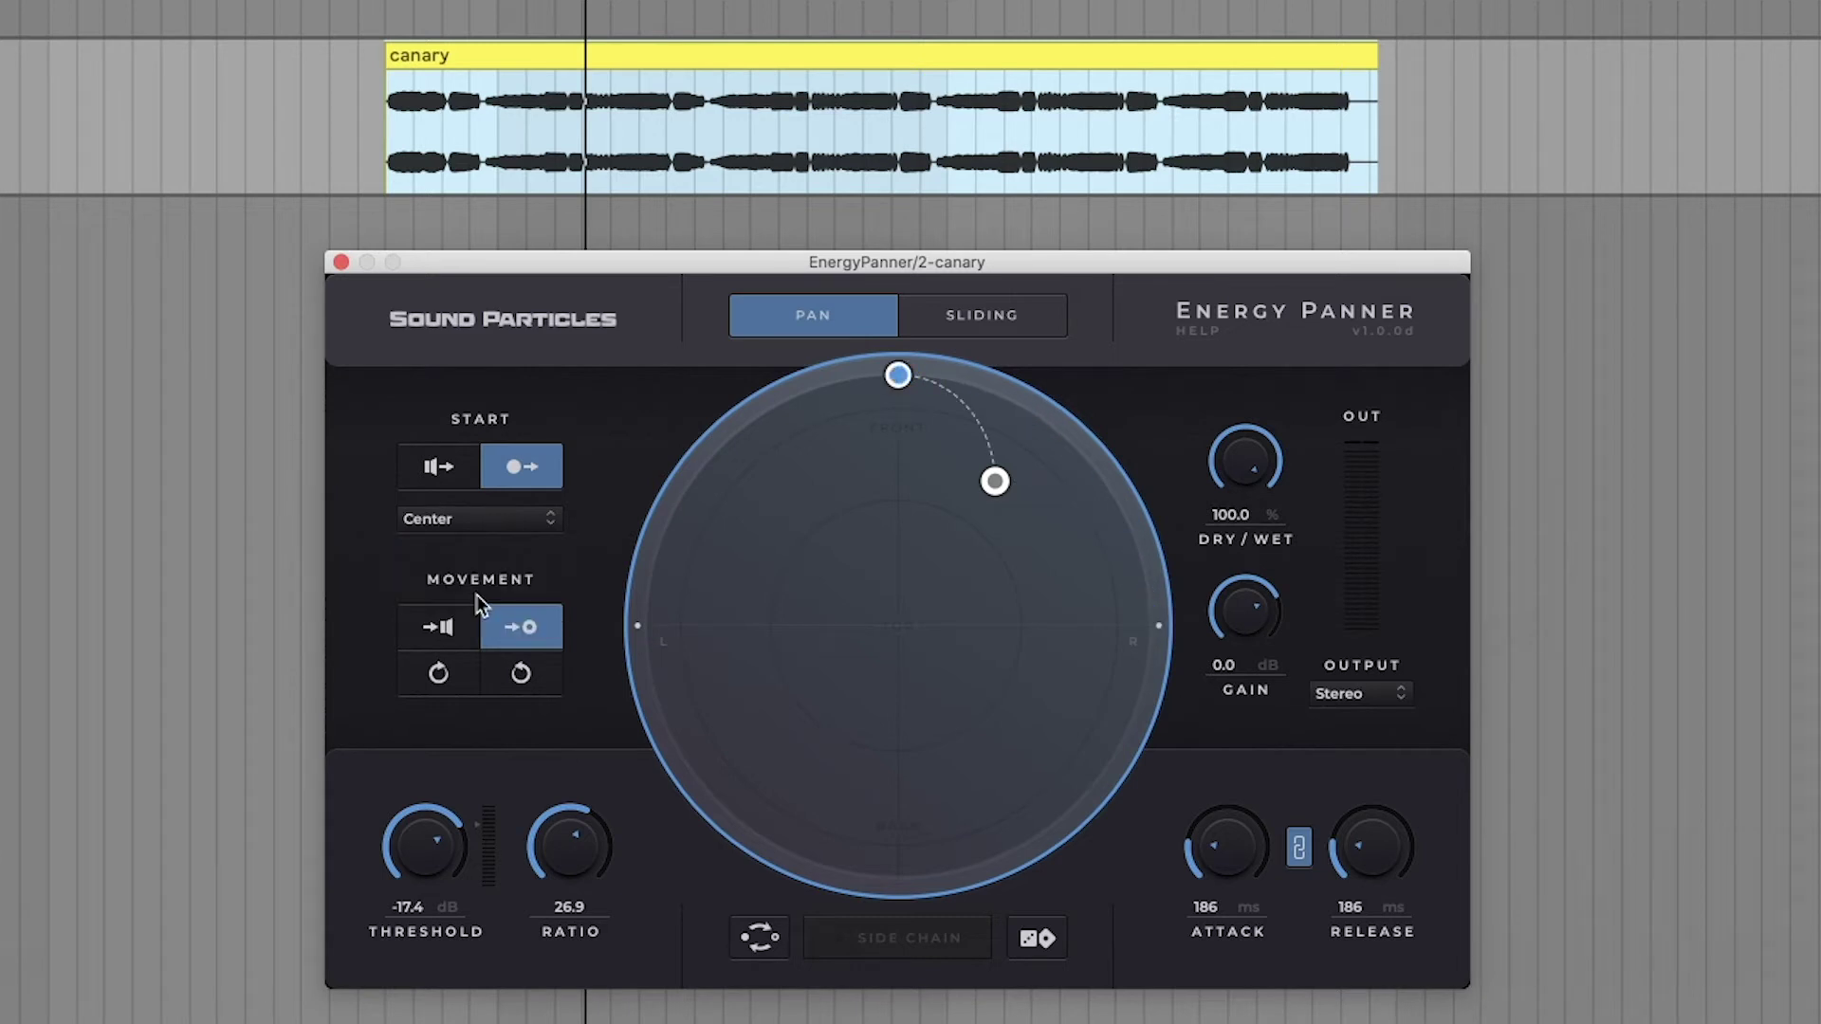
drag(898, 376, 762, 489)
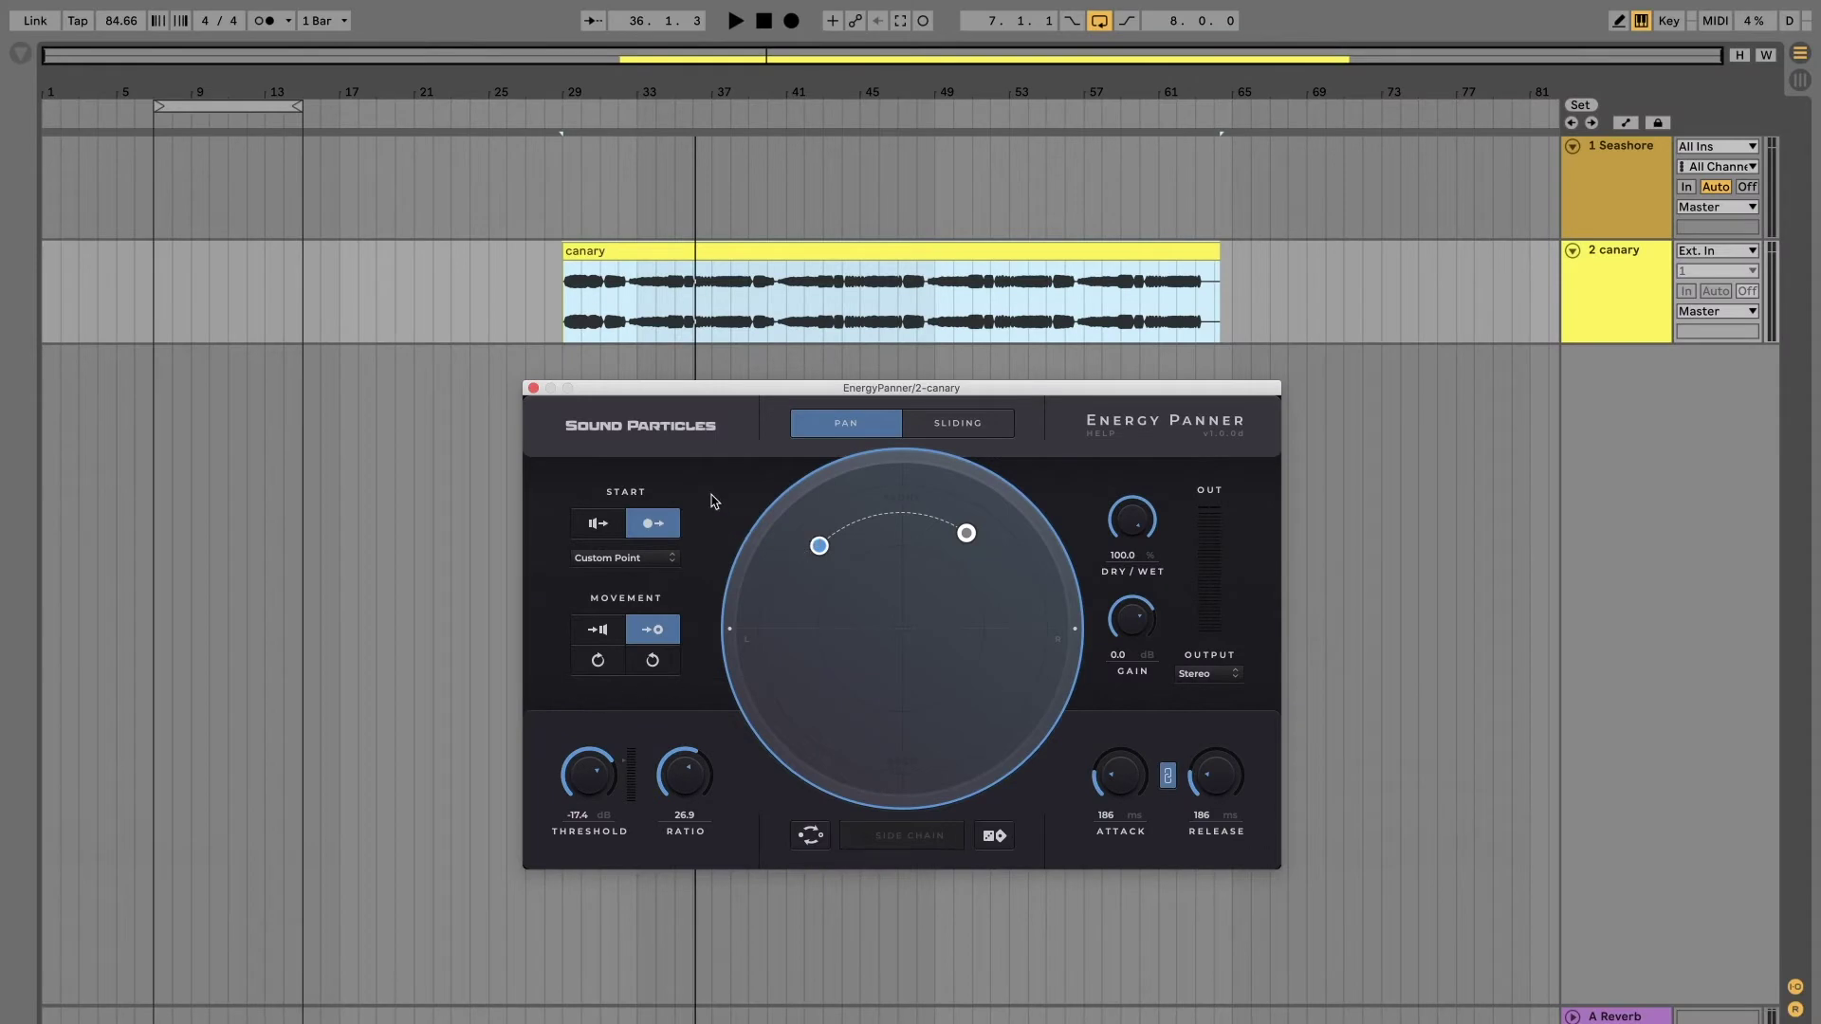
- Make the movement start from the loudspeaker positions and place its target point at the front centre
click(608, 528)
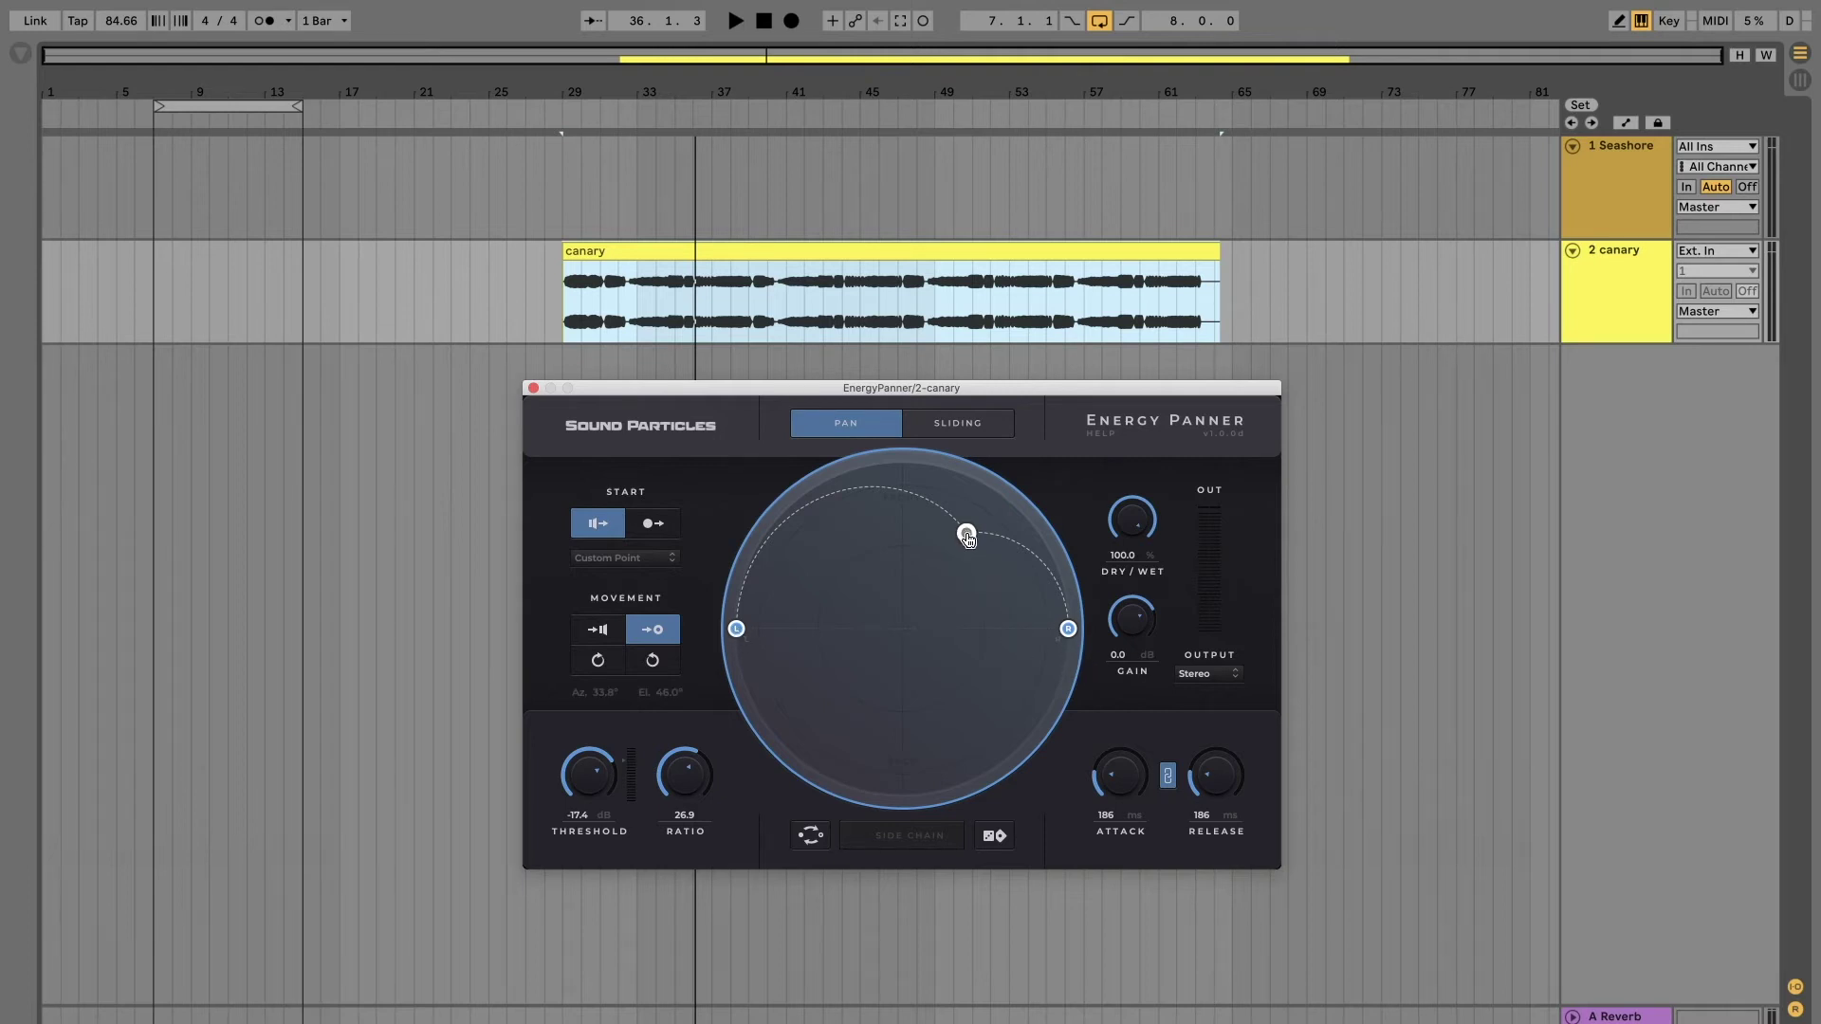
drag(965, 533, 903, 458)
- Play the clip while setting the ratio to 5.16 and the threshold to -24.0 dB, and stop playback
key(space)
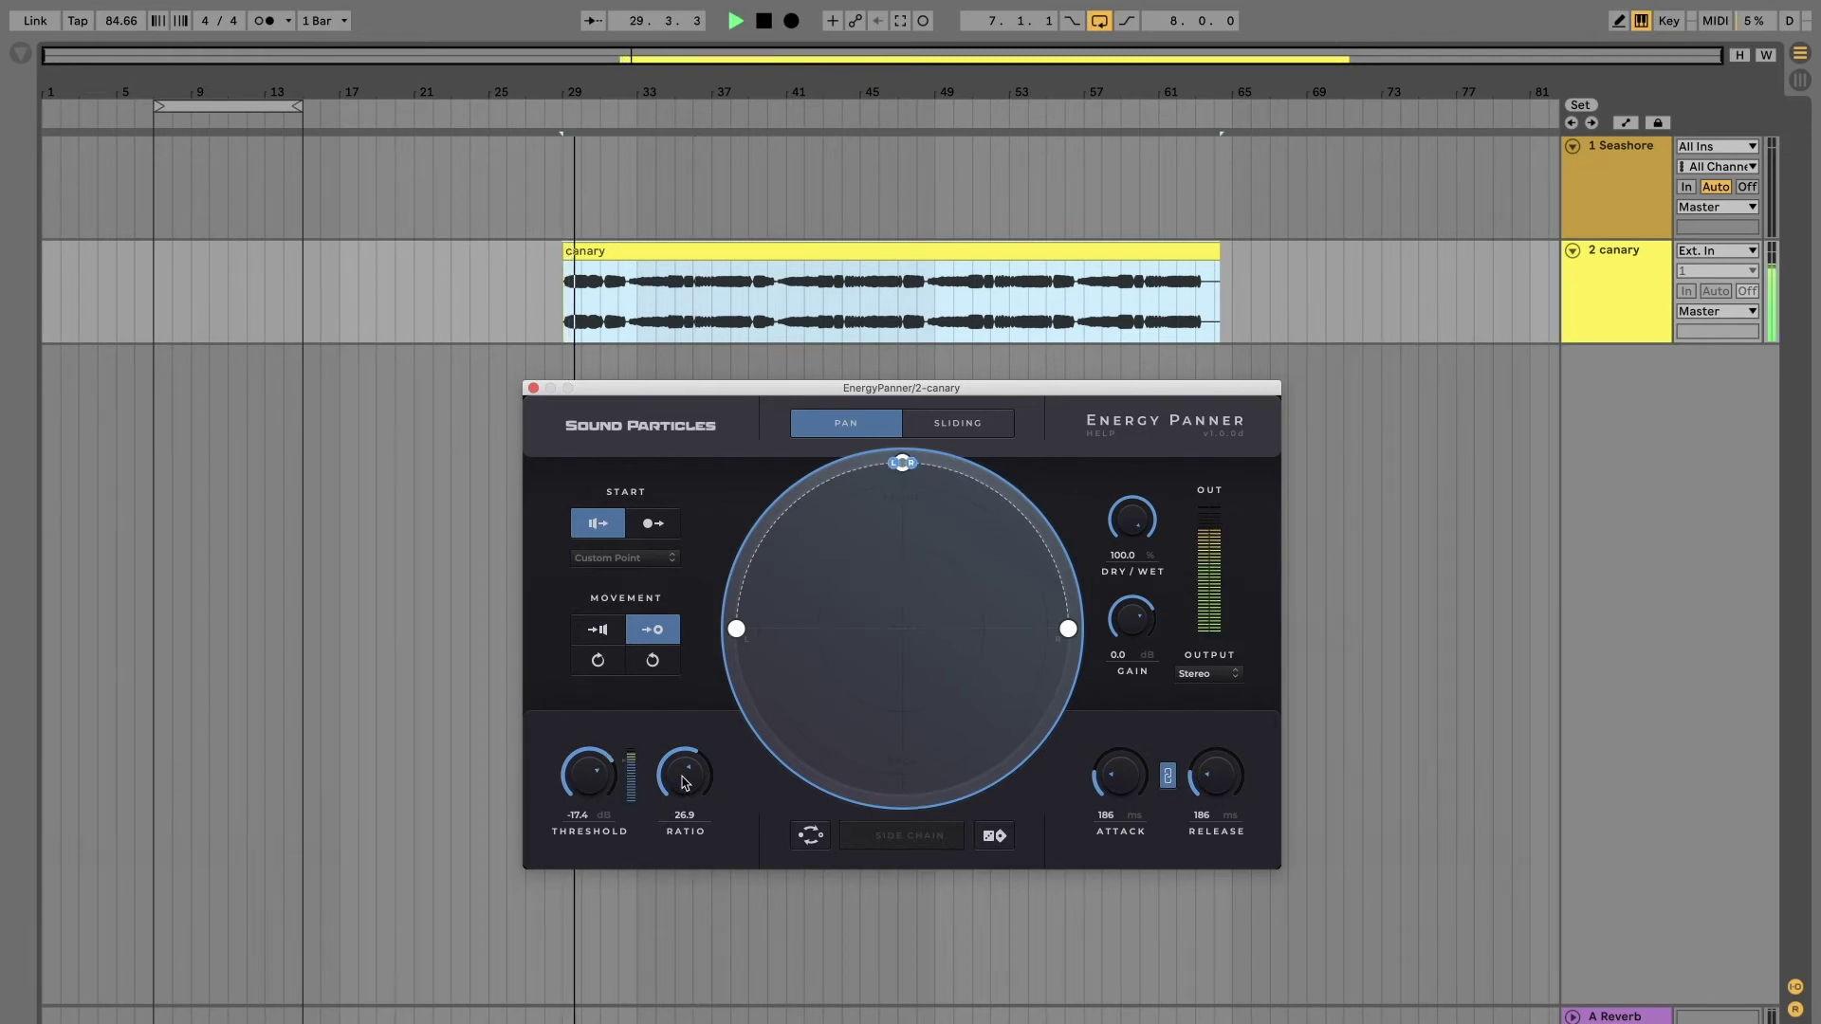
drag(681, 778, 655, 830)
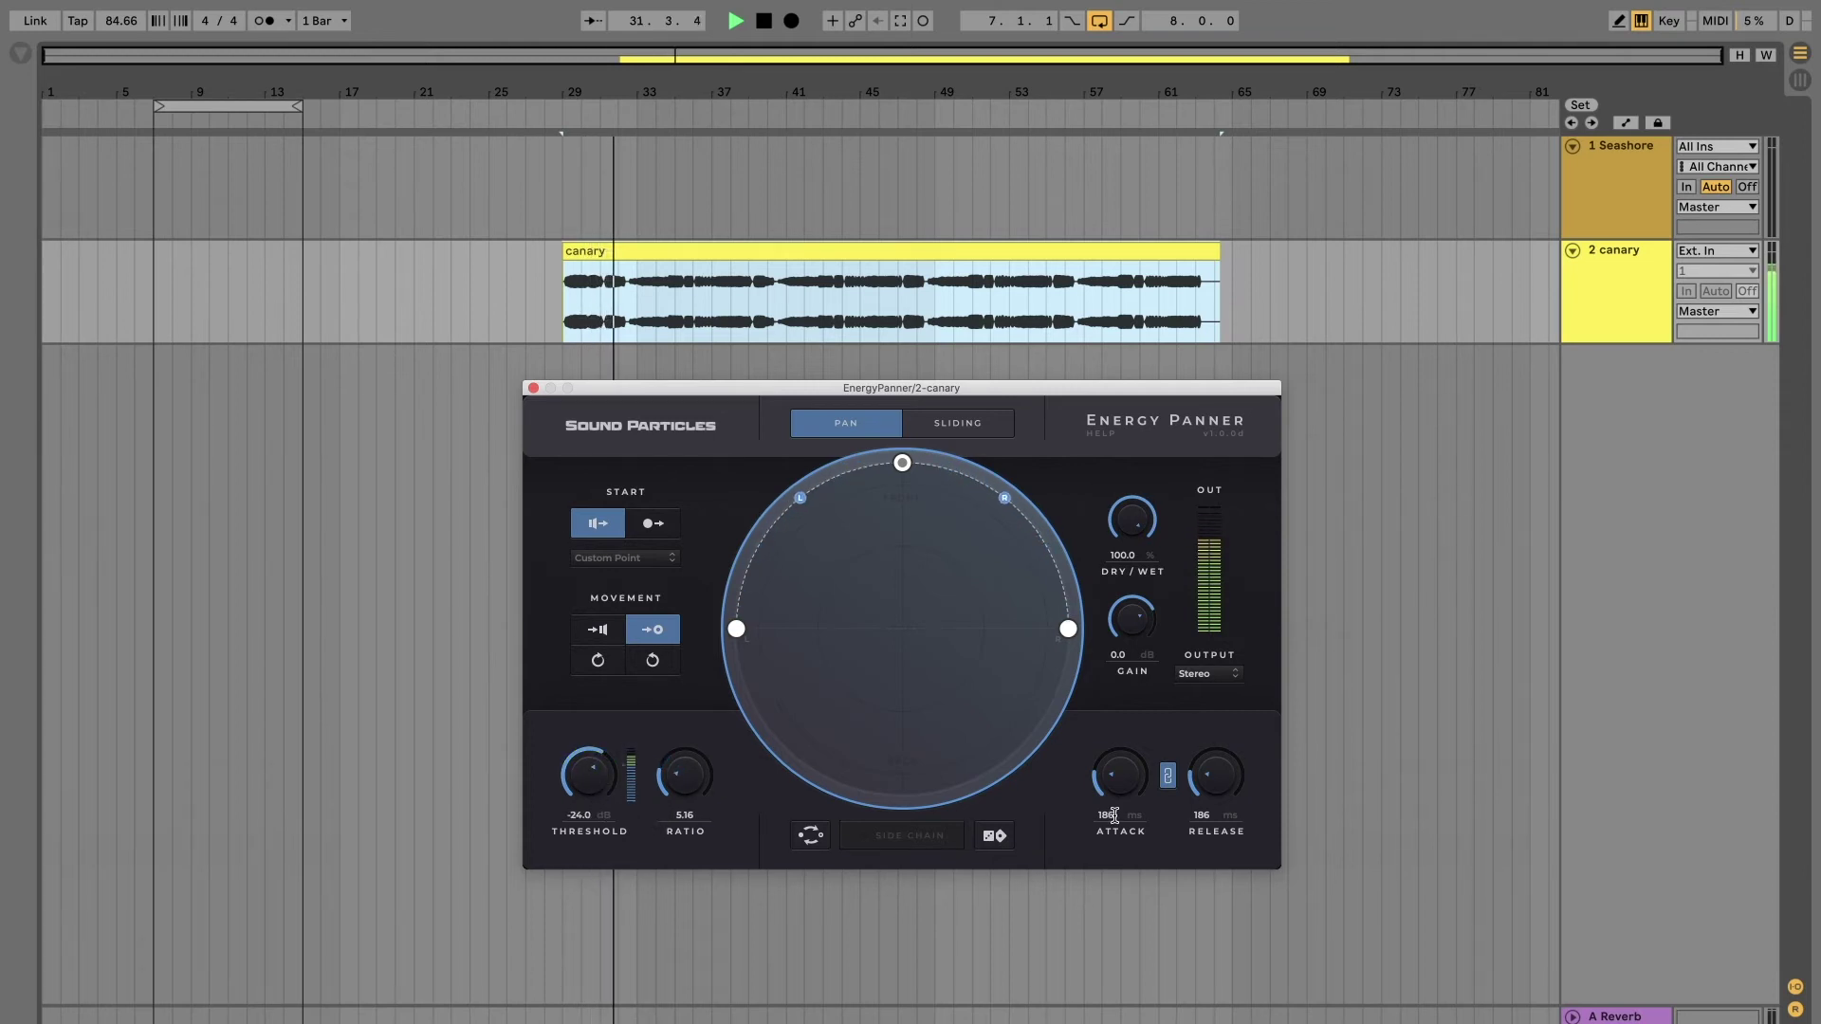
key(space)
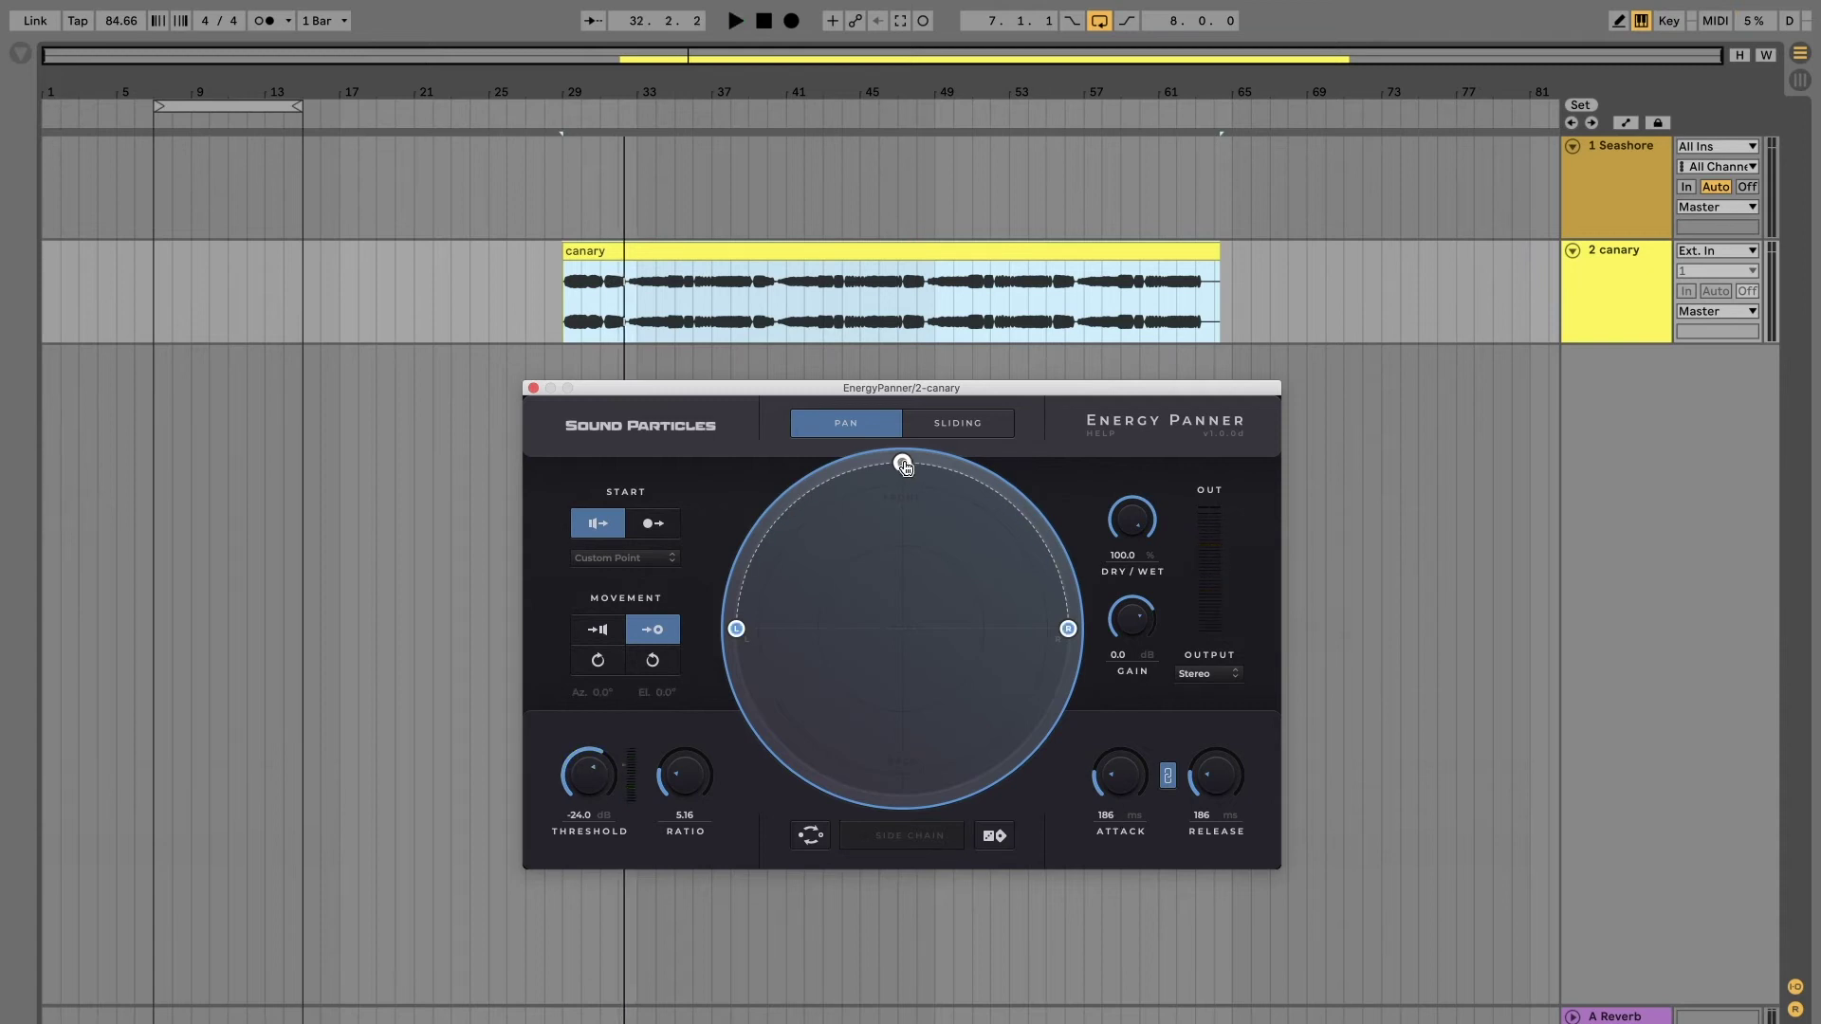
- Move the target point to the front right and across to the front left to hear both placements
drag(903, 468, 1008, 493)
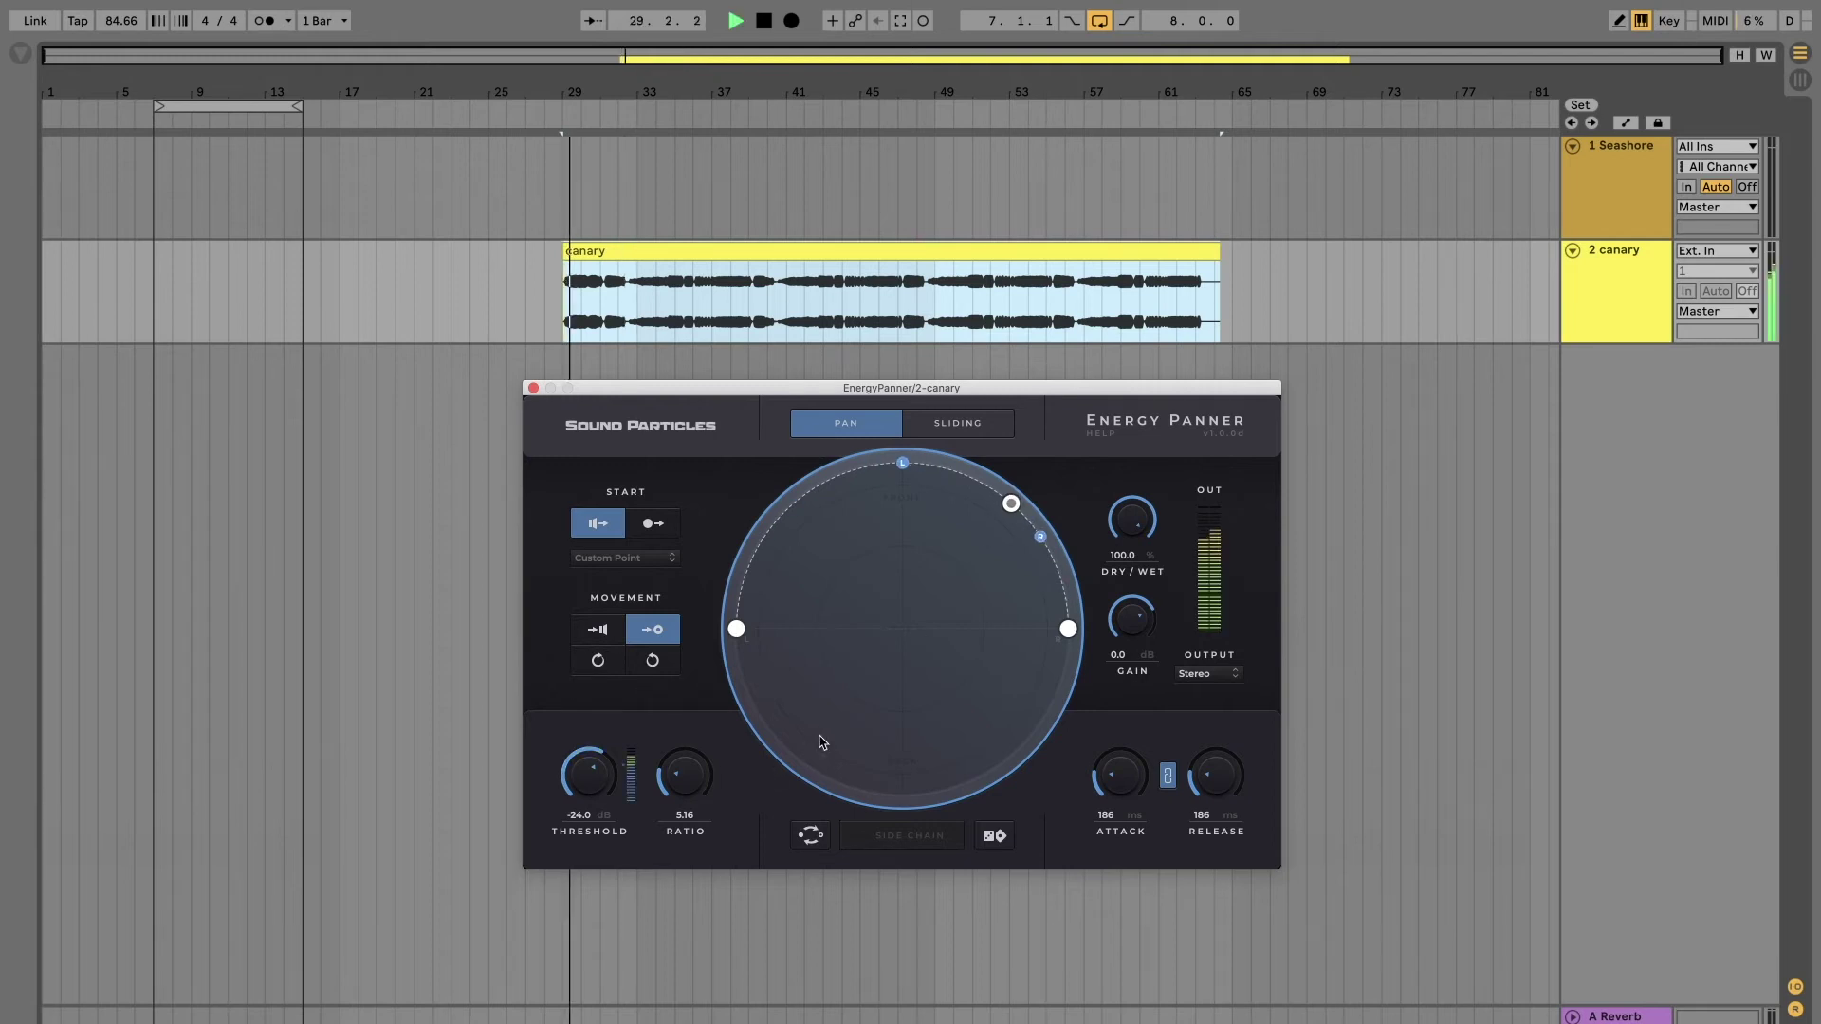
drag(1011, 503, 782, 567)
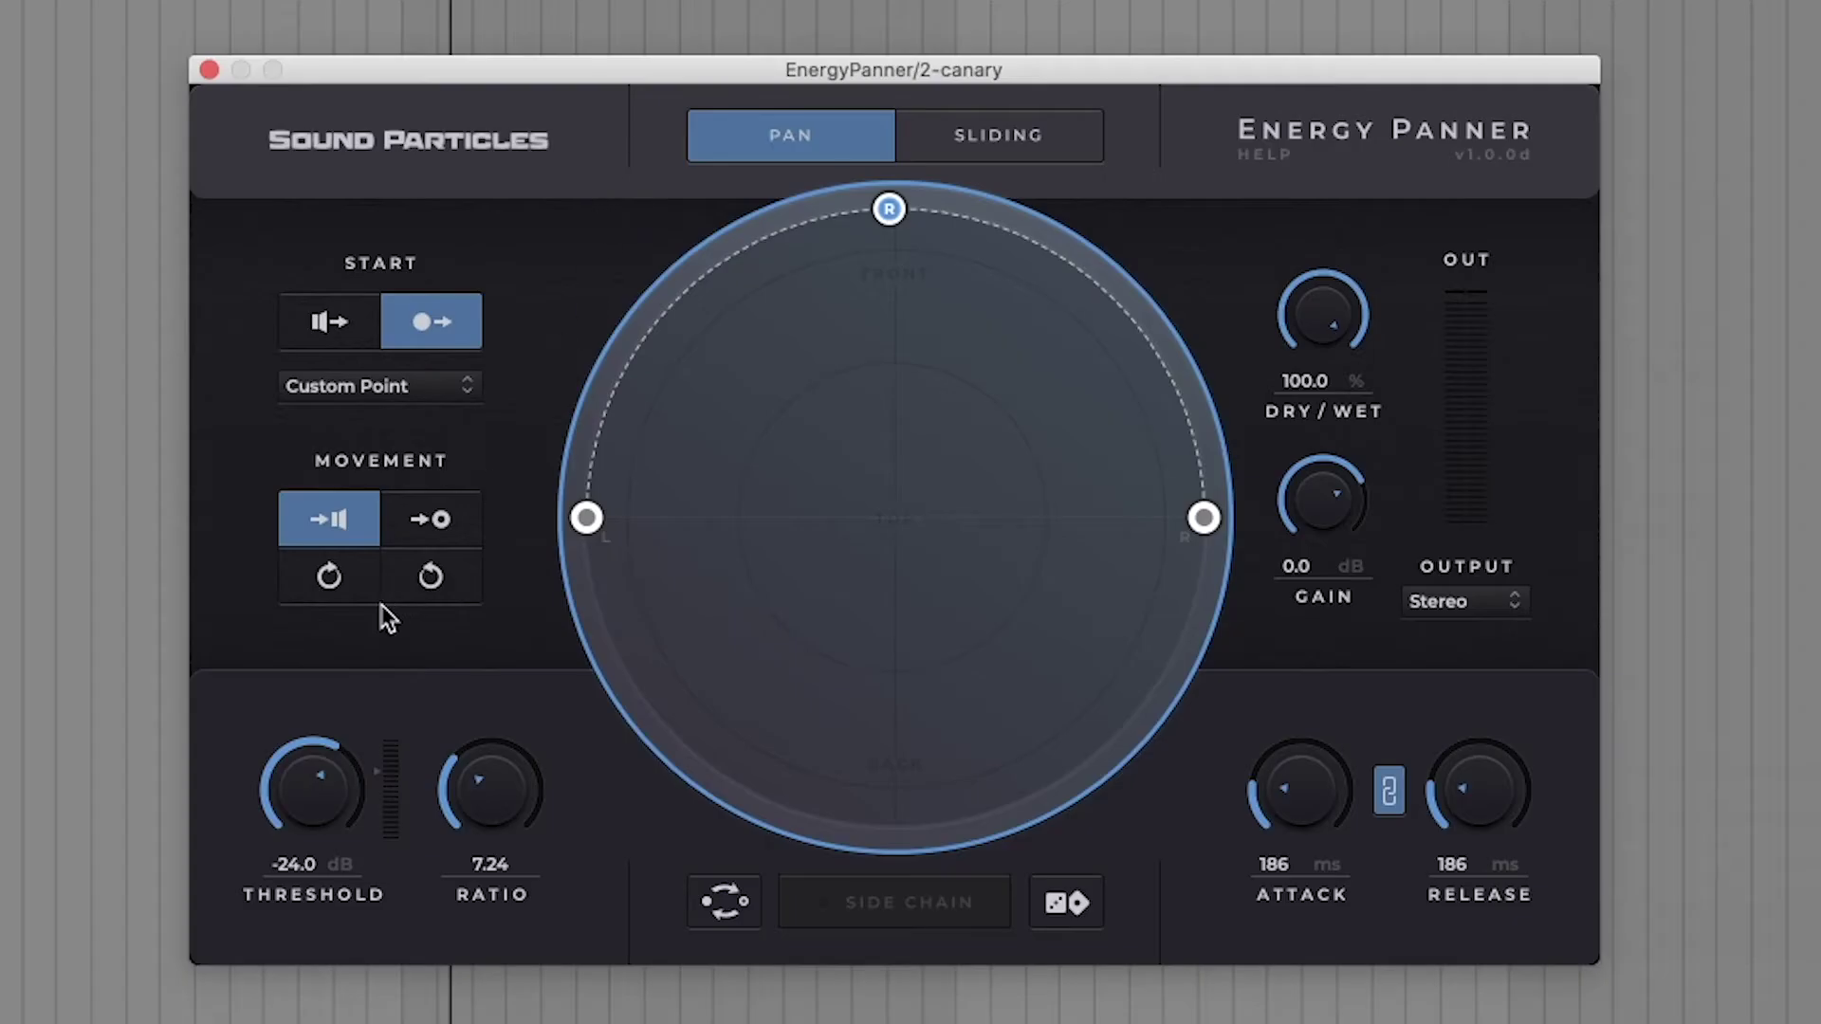
- Try the clockwise rotation movement and switch the movement to counterclockwise rotation
click(333, 582)
click(429, 580)
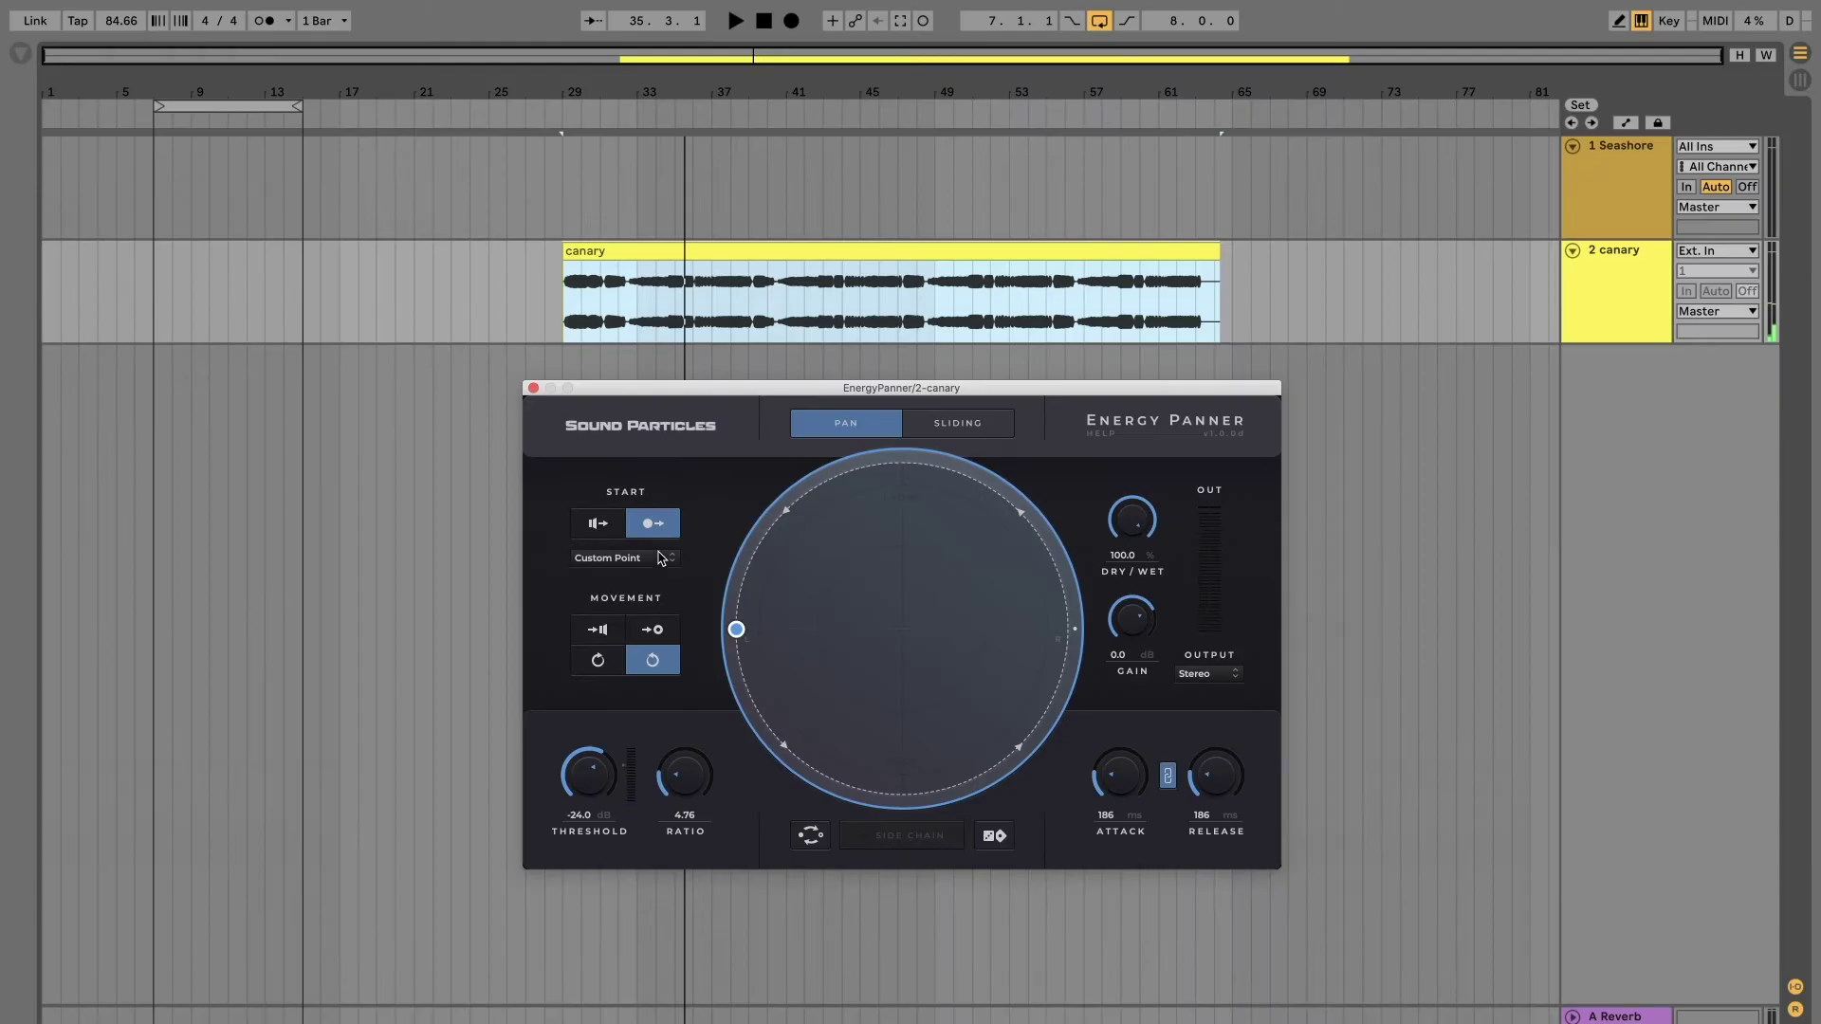
- Place the custom start point on the outer front left and flip the rotation between clockwise and counterclockwise several times
click(598, 528)
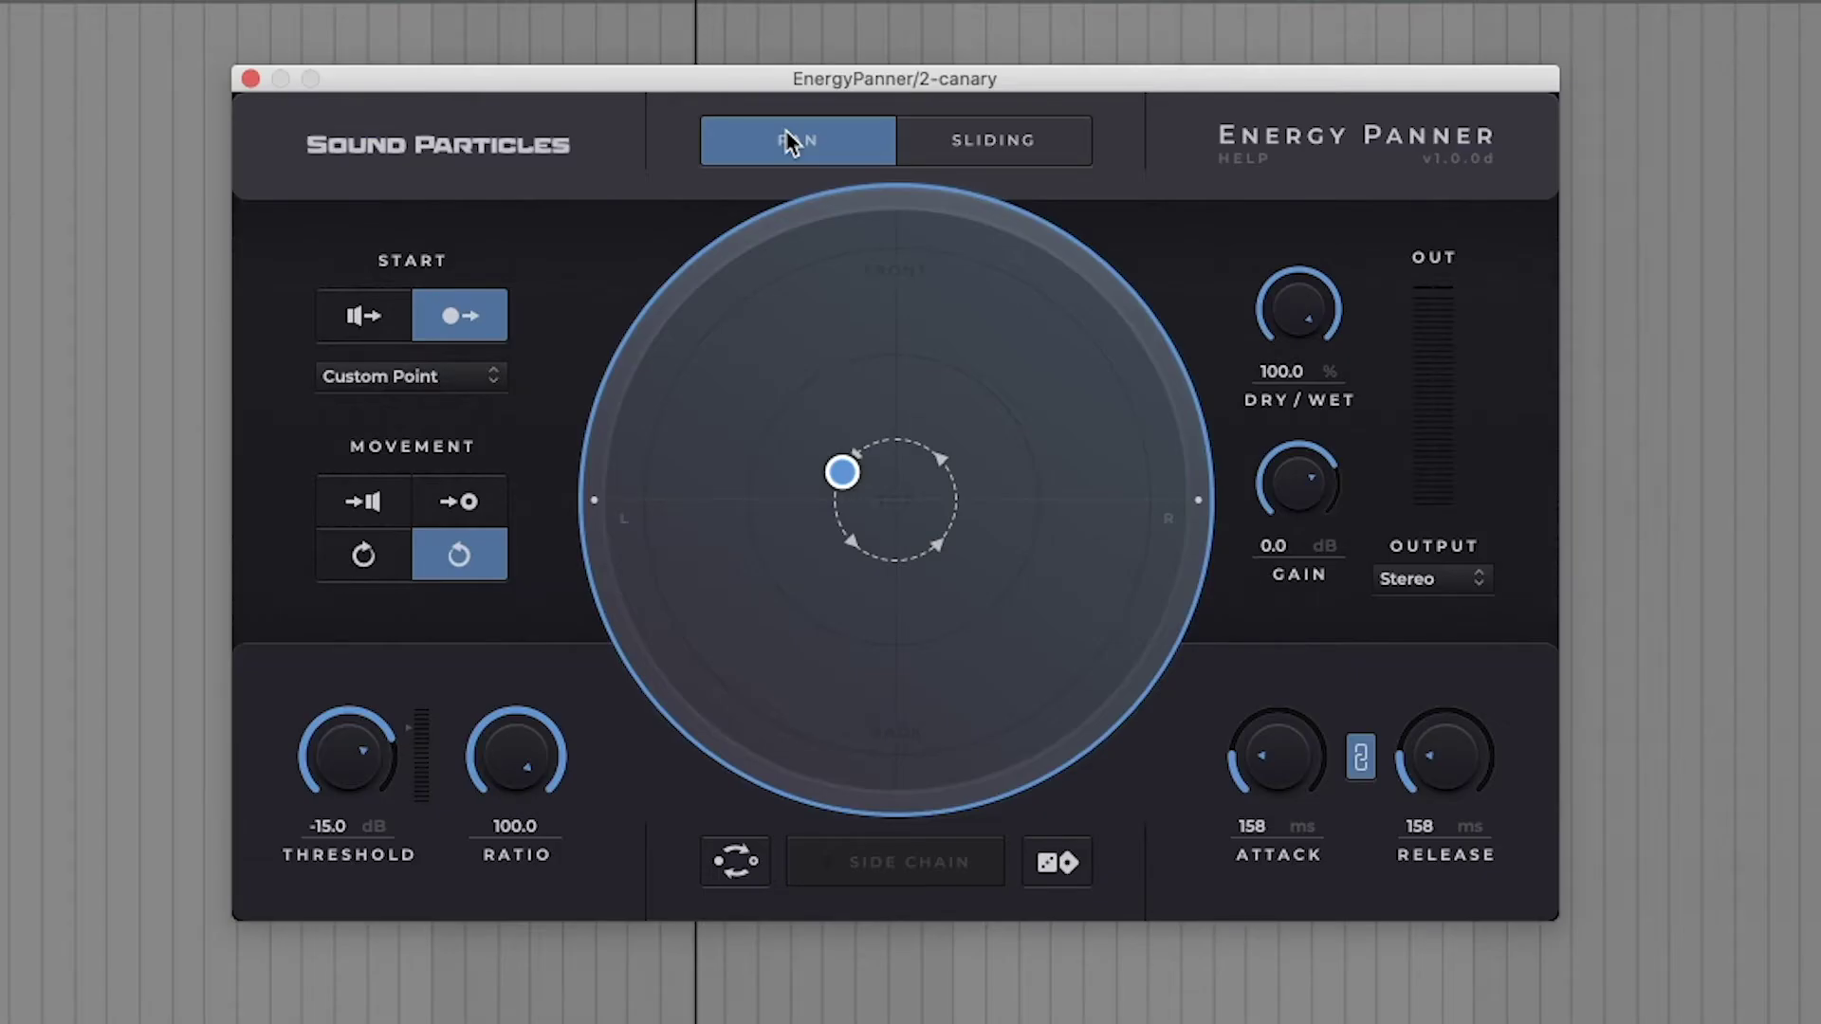
drag(842, 471, 623, 235)
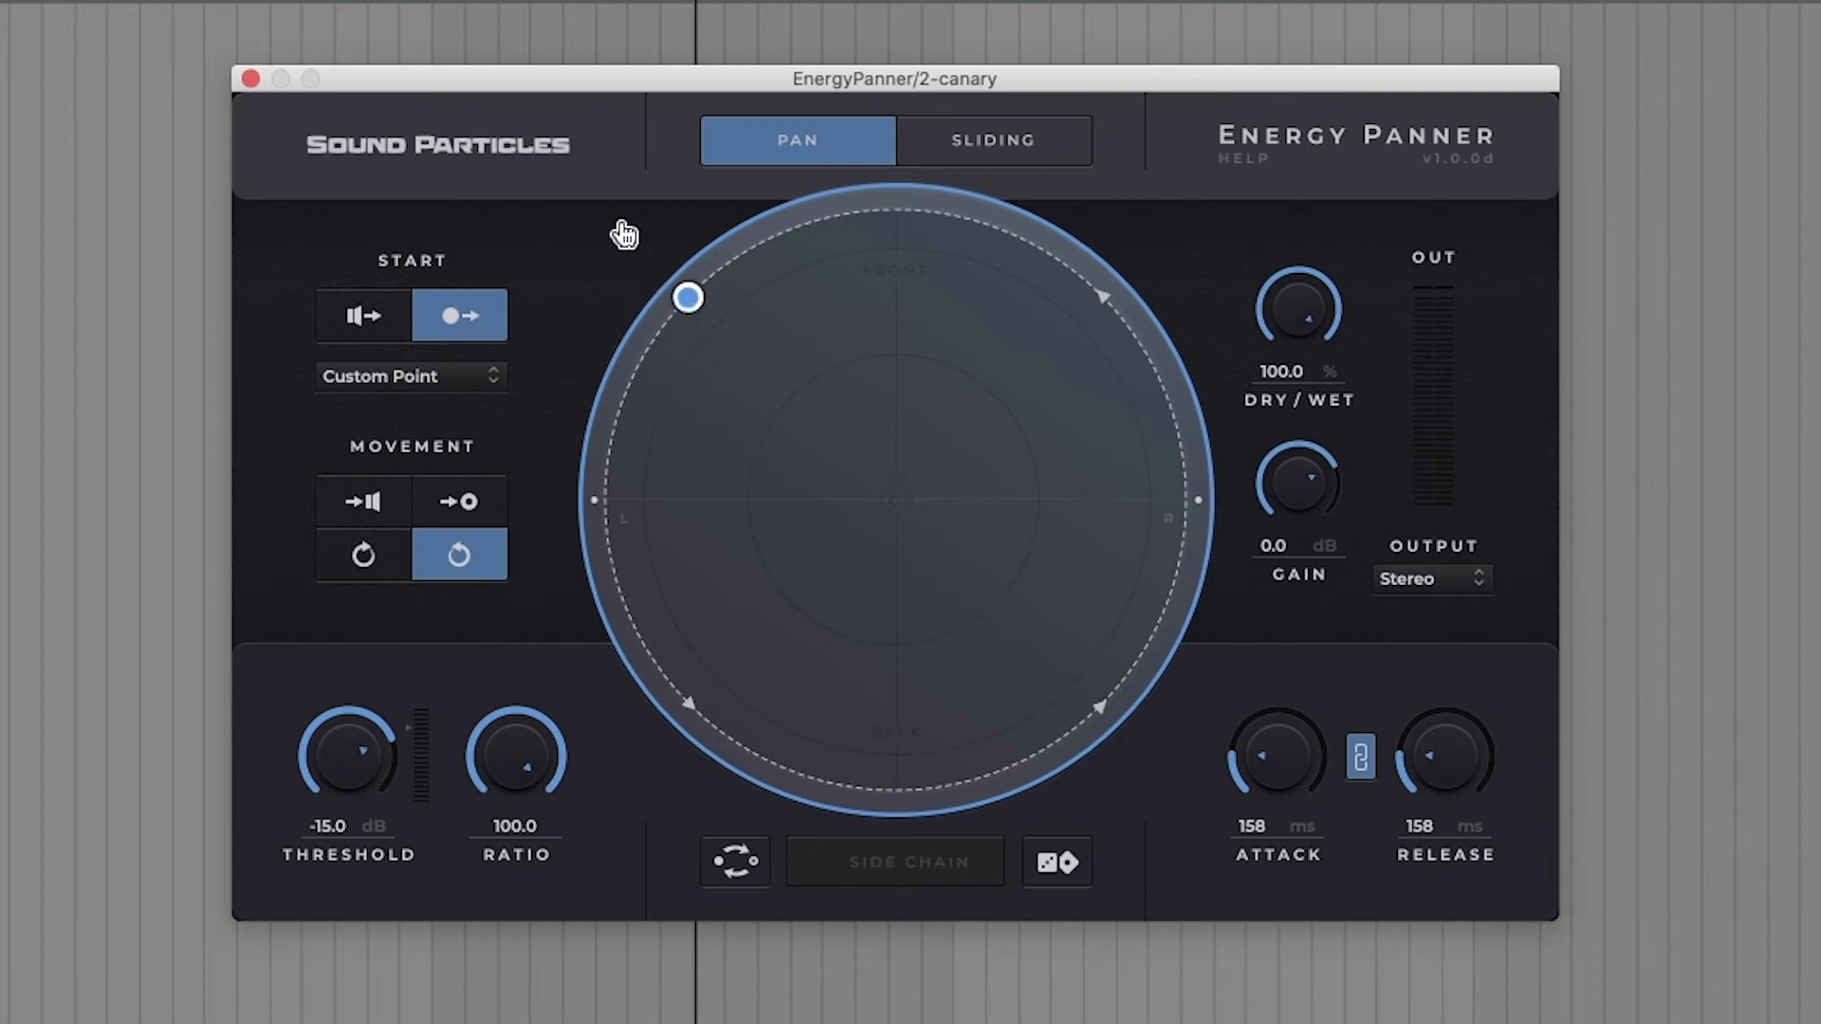
click(746, 869)
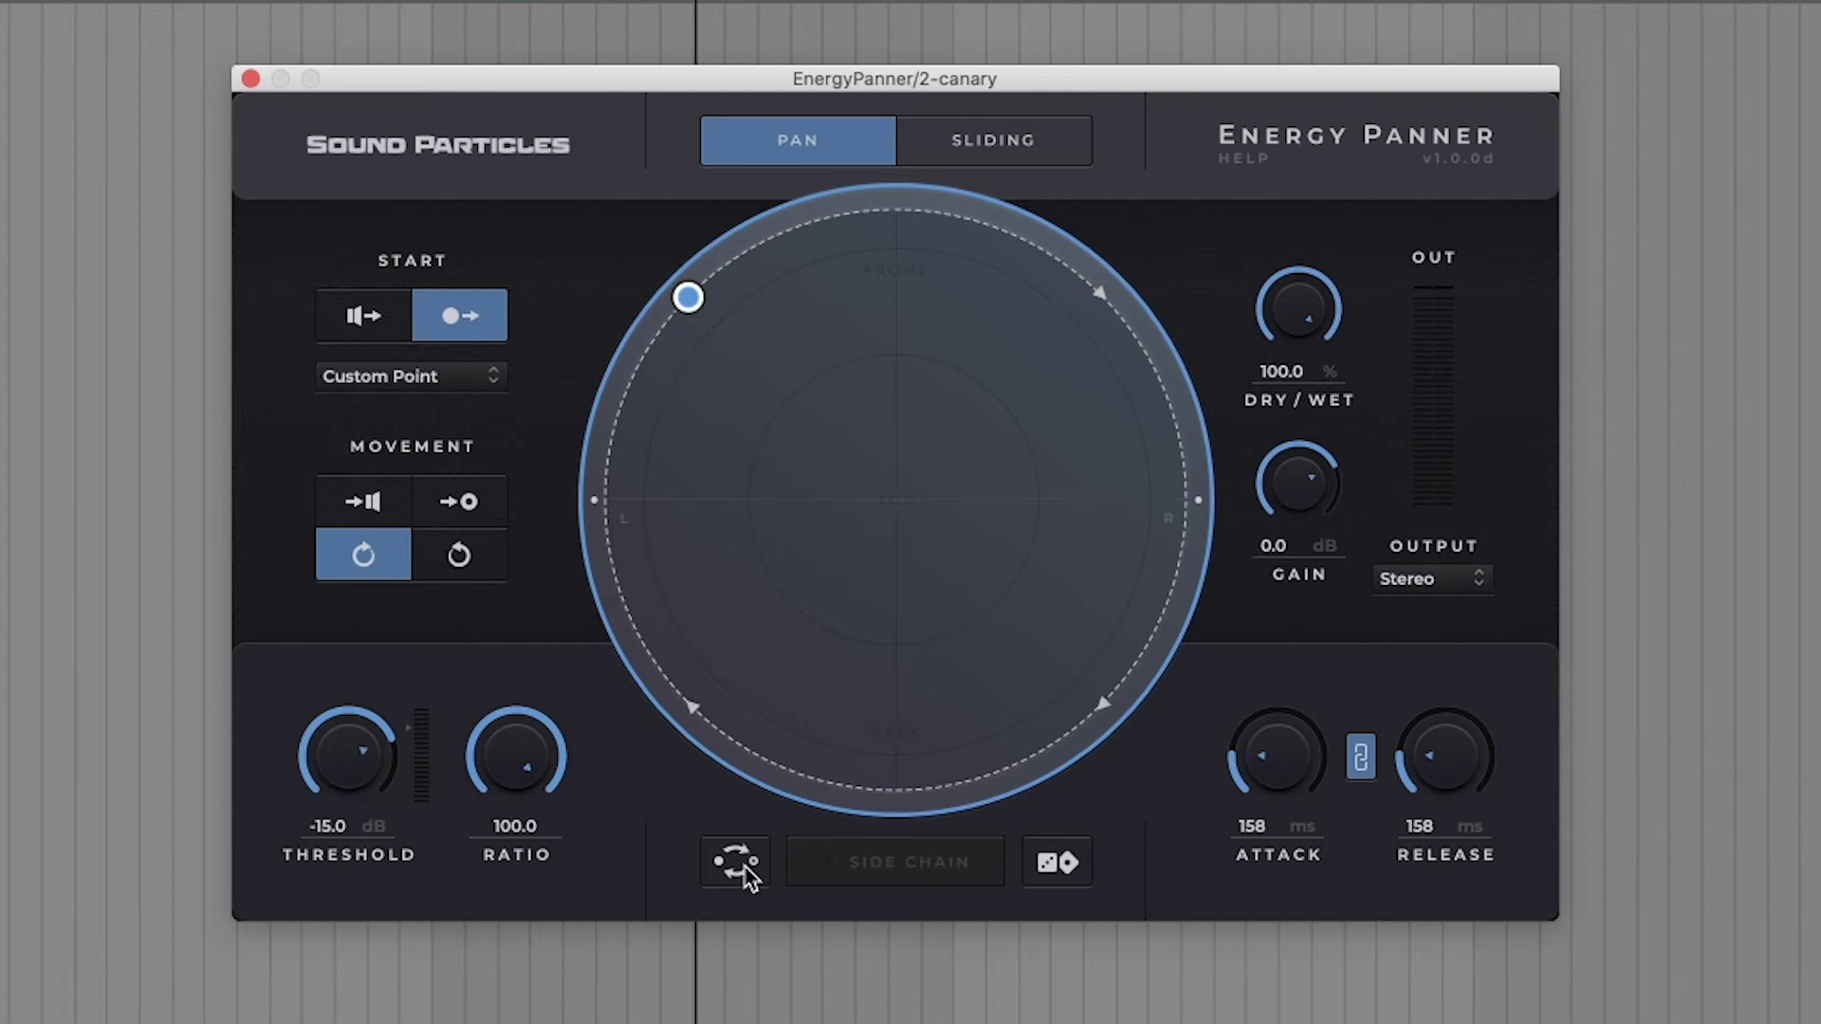
click(746, 869)
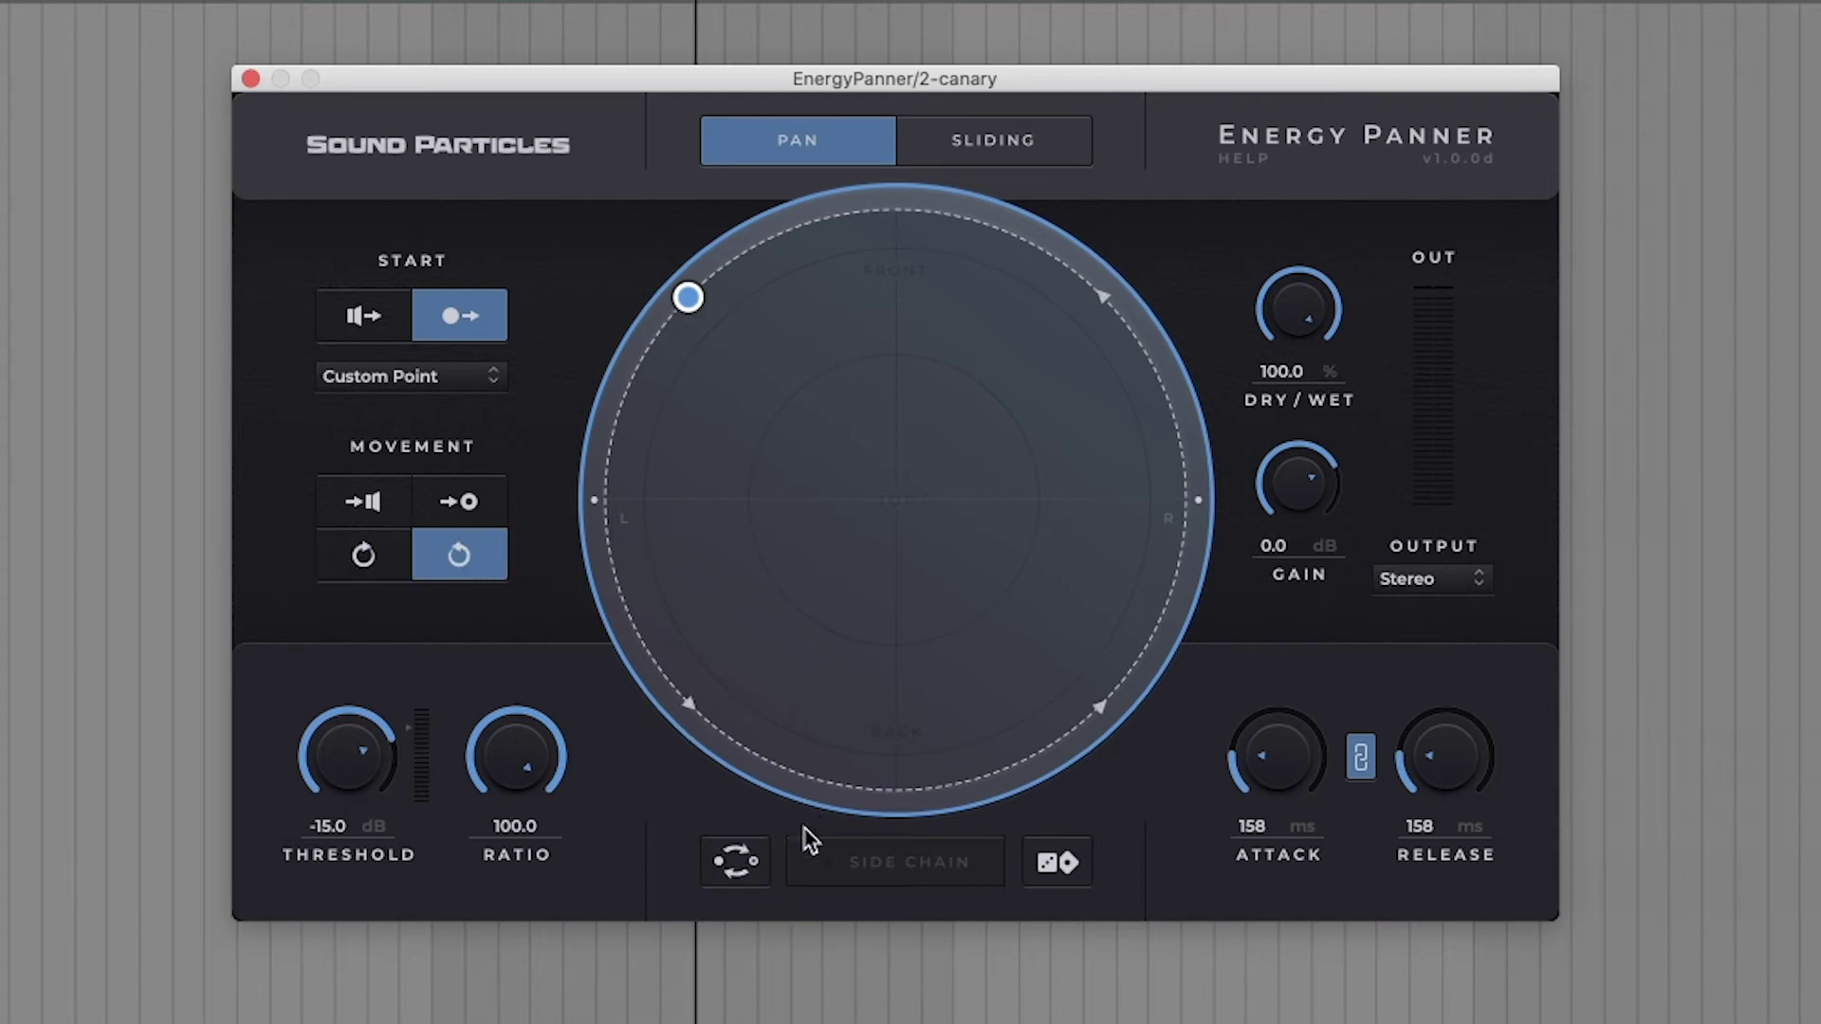
click(739, 874)
click(738, 873)
- Start the movement from the loudspeakers toward a target point and swap the start and end positions repeatedly
click(358, 321)
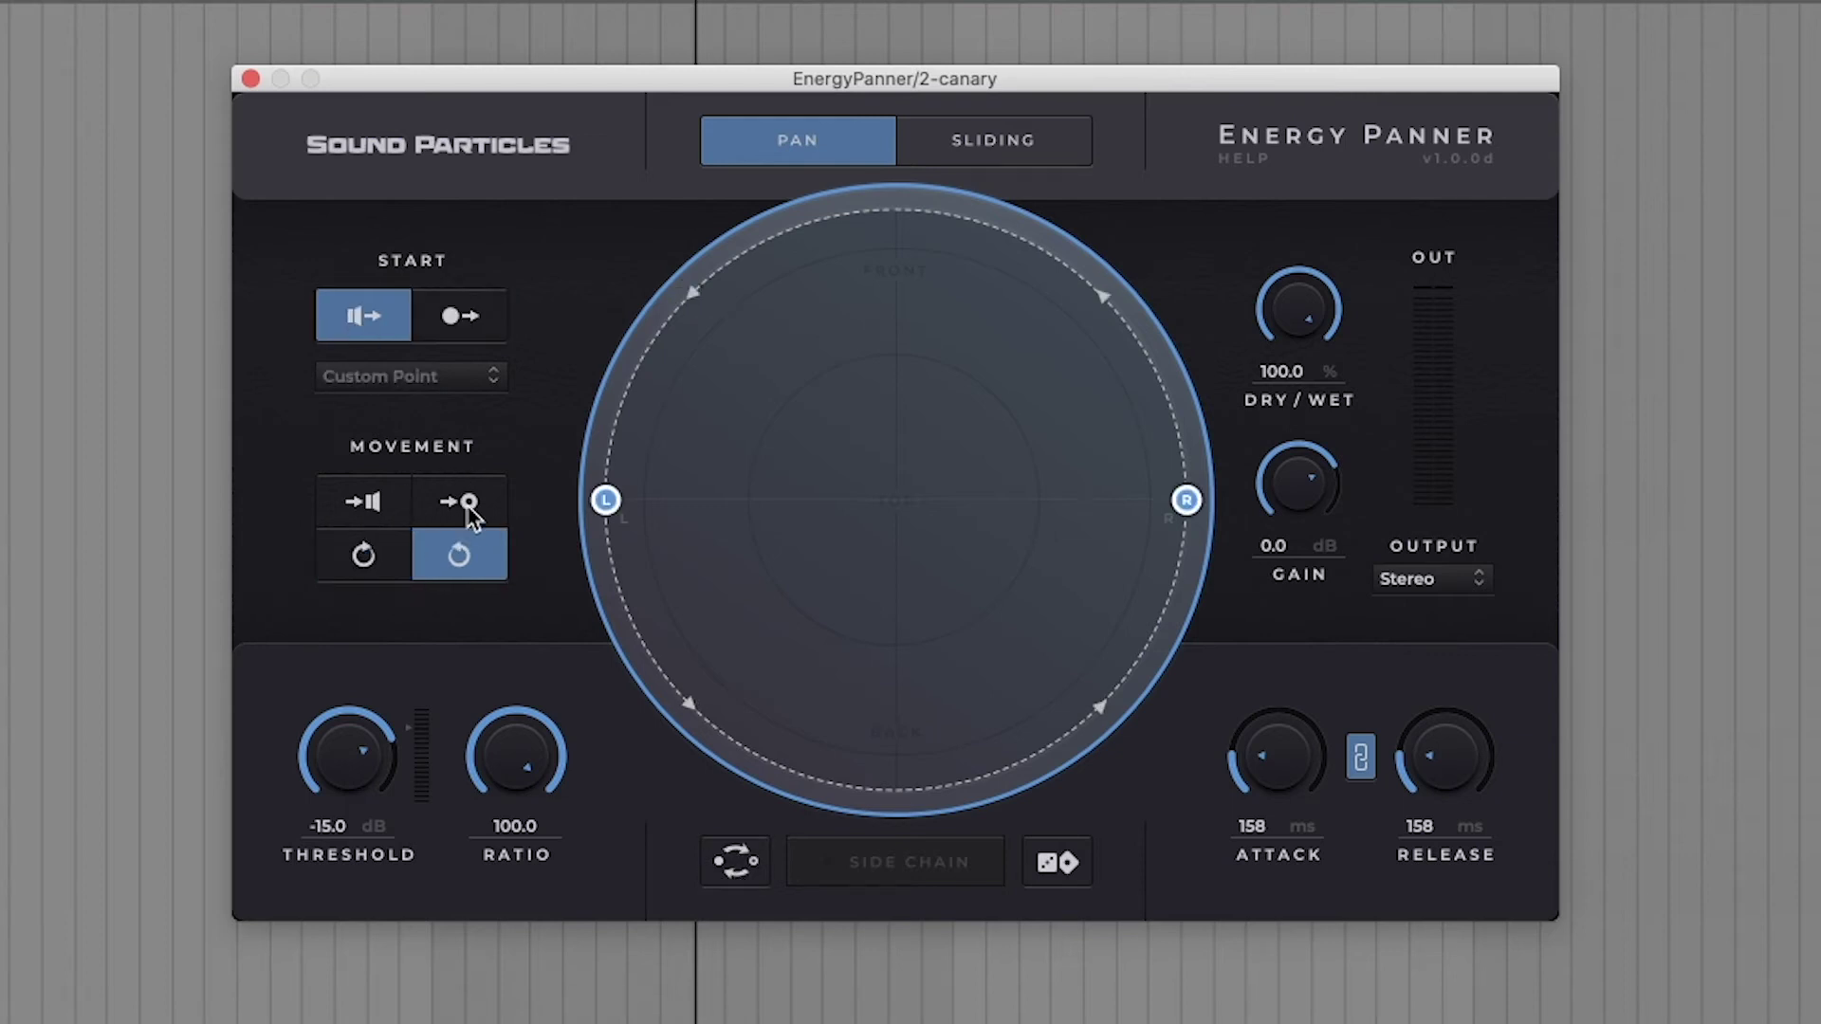
click(467, 505)
click(735, 865)
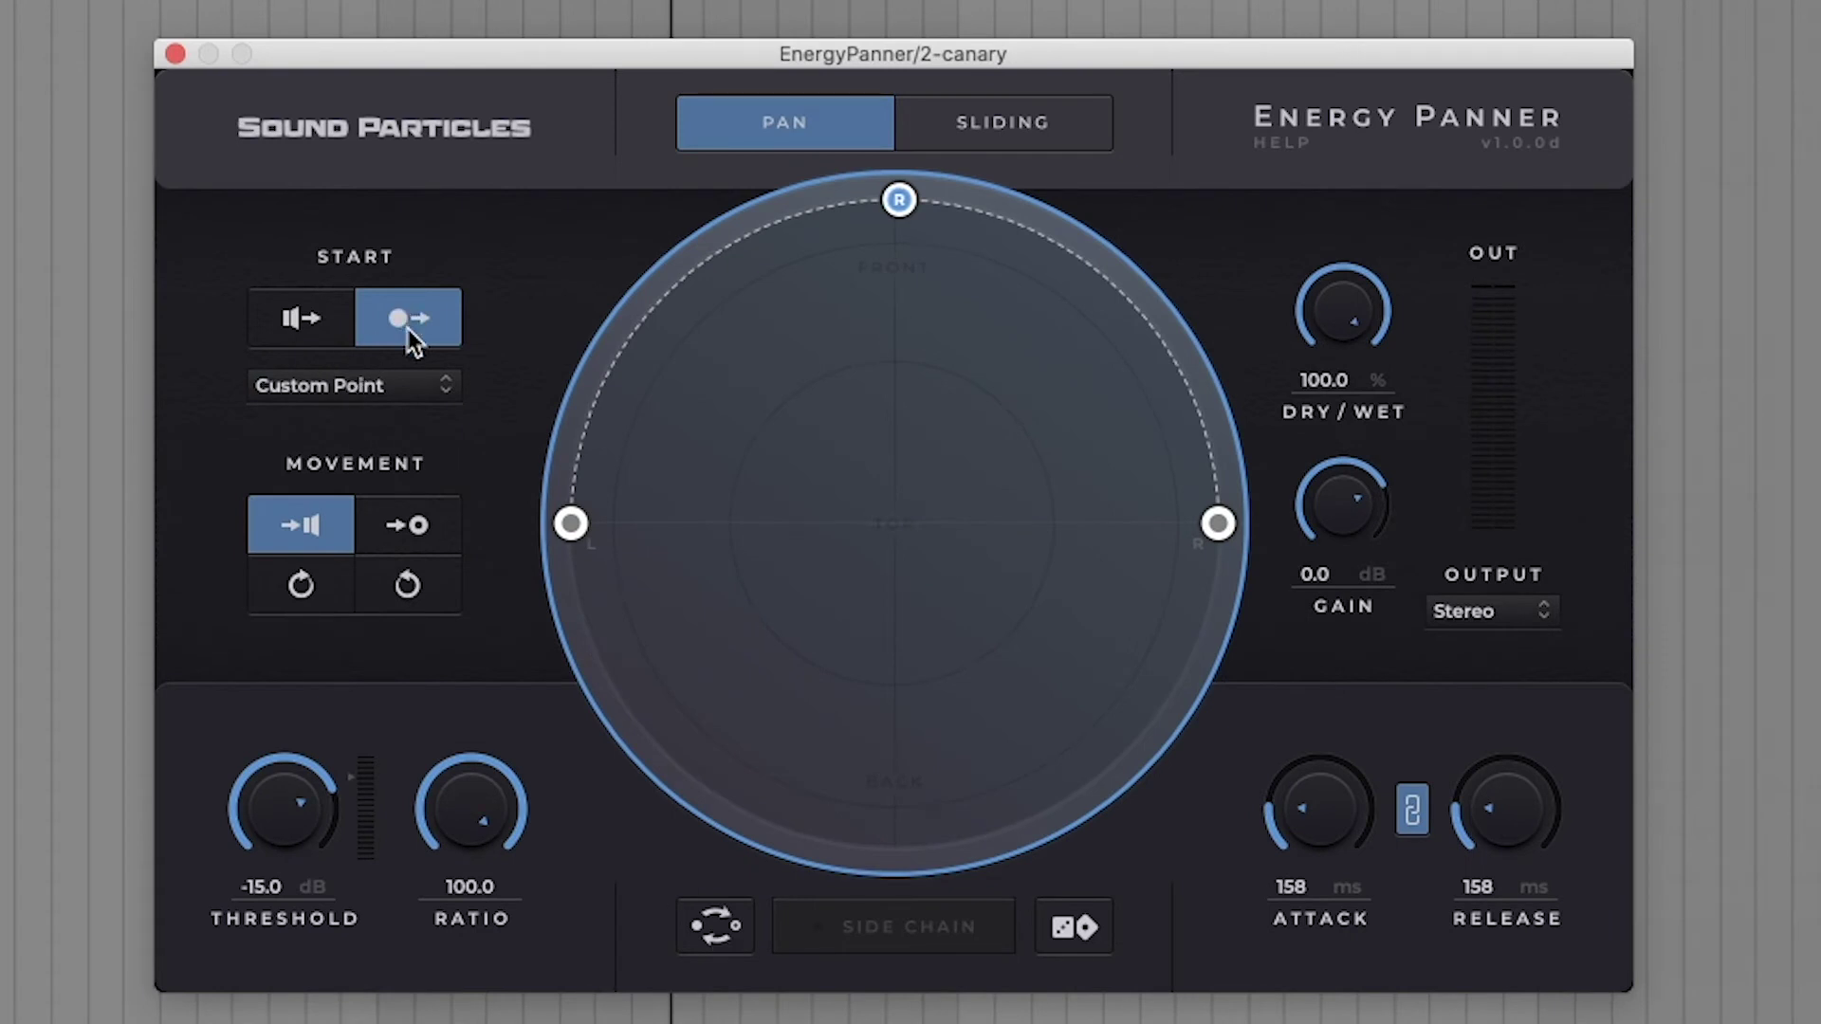
click(713, 934)
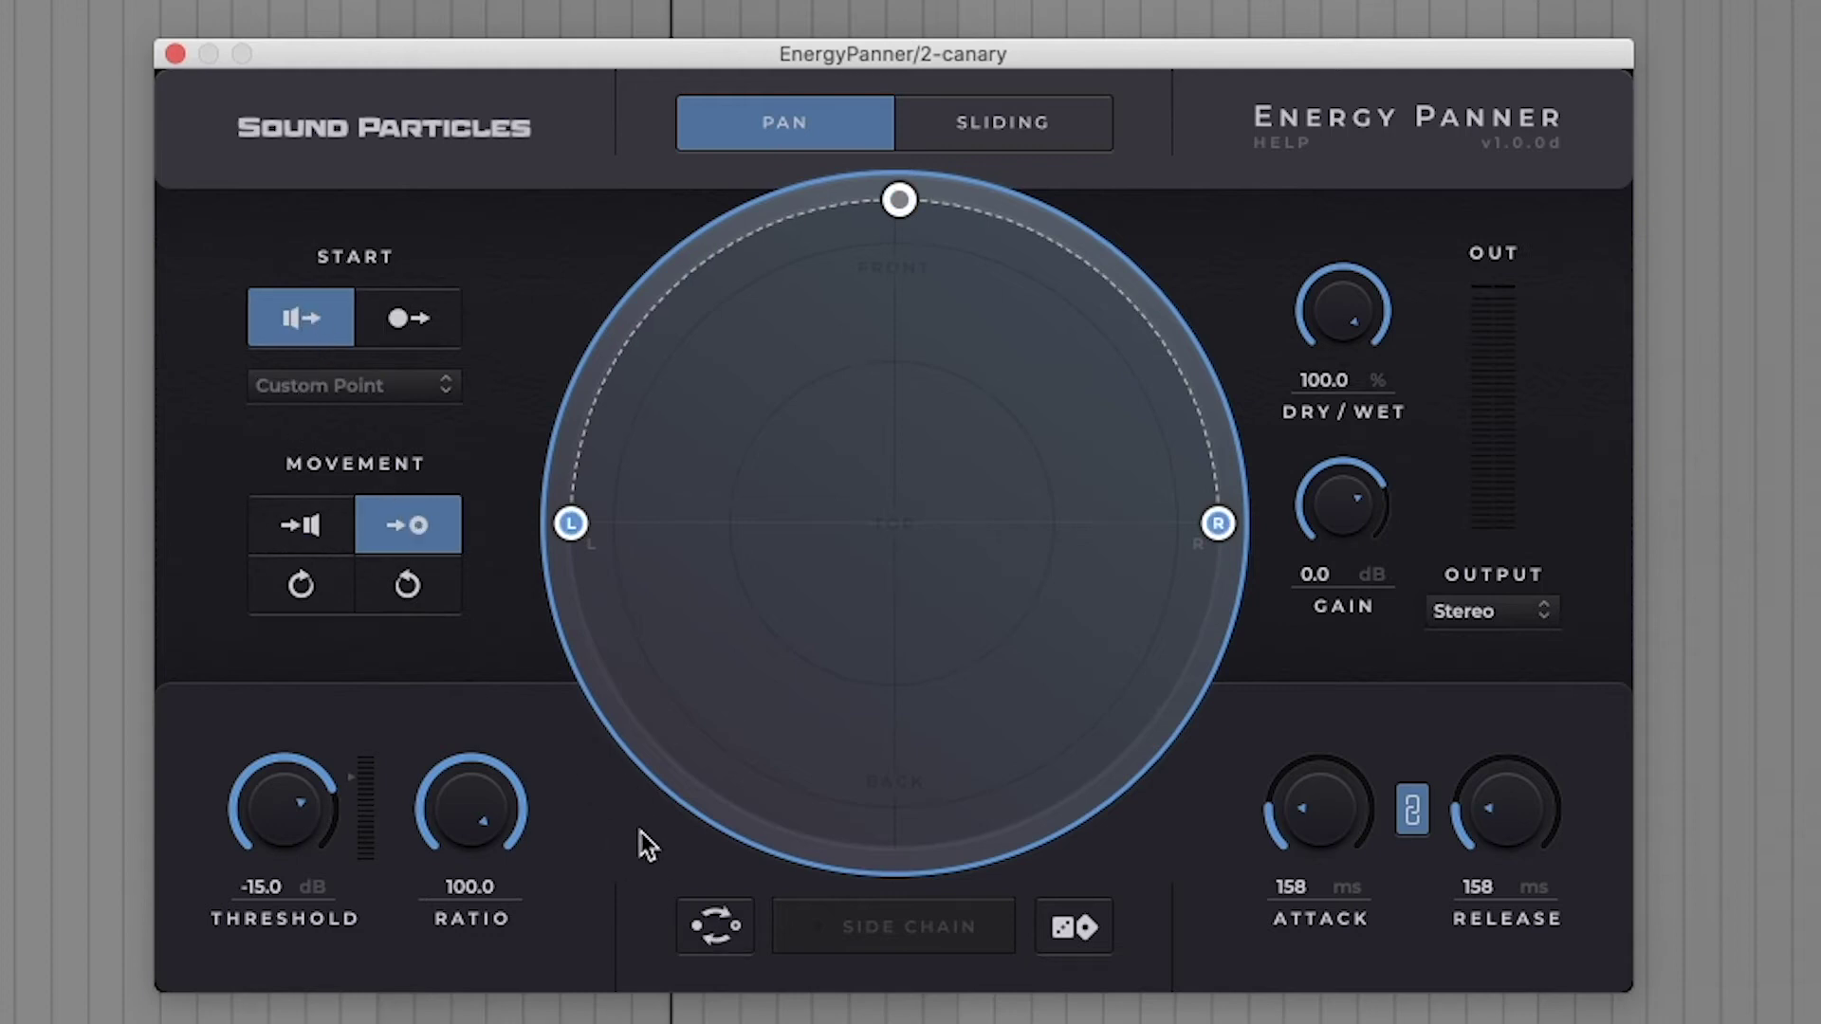
click(718, 931)
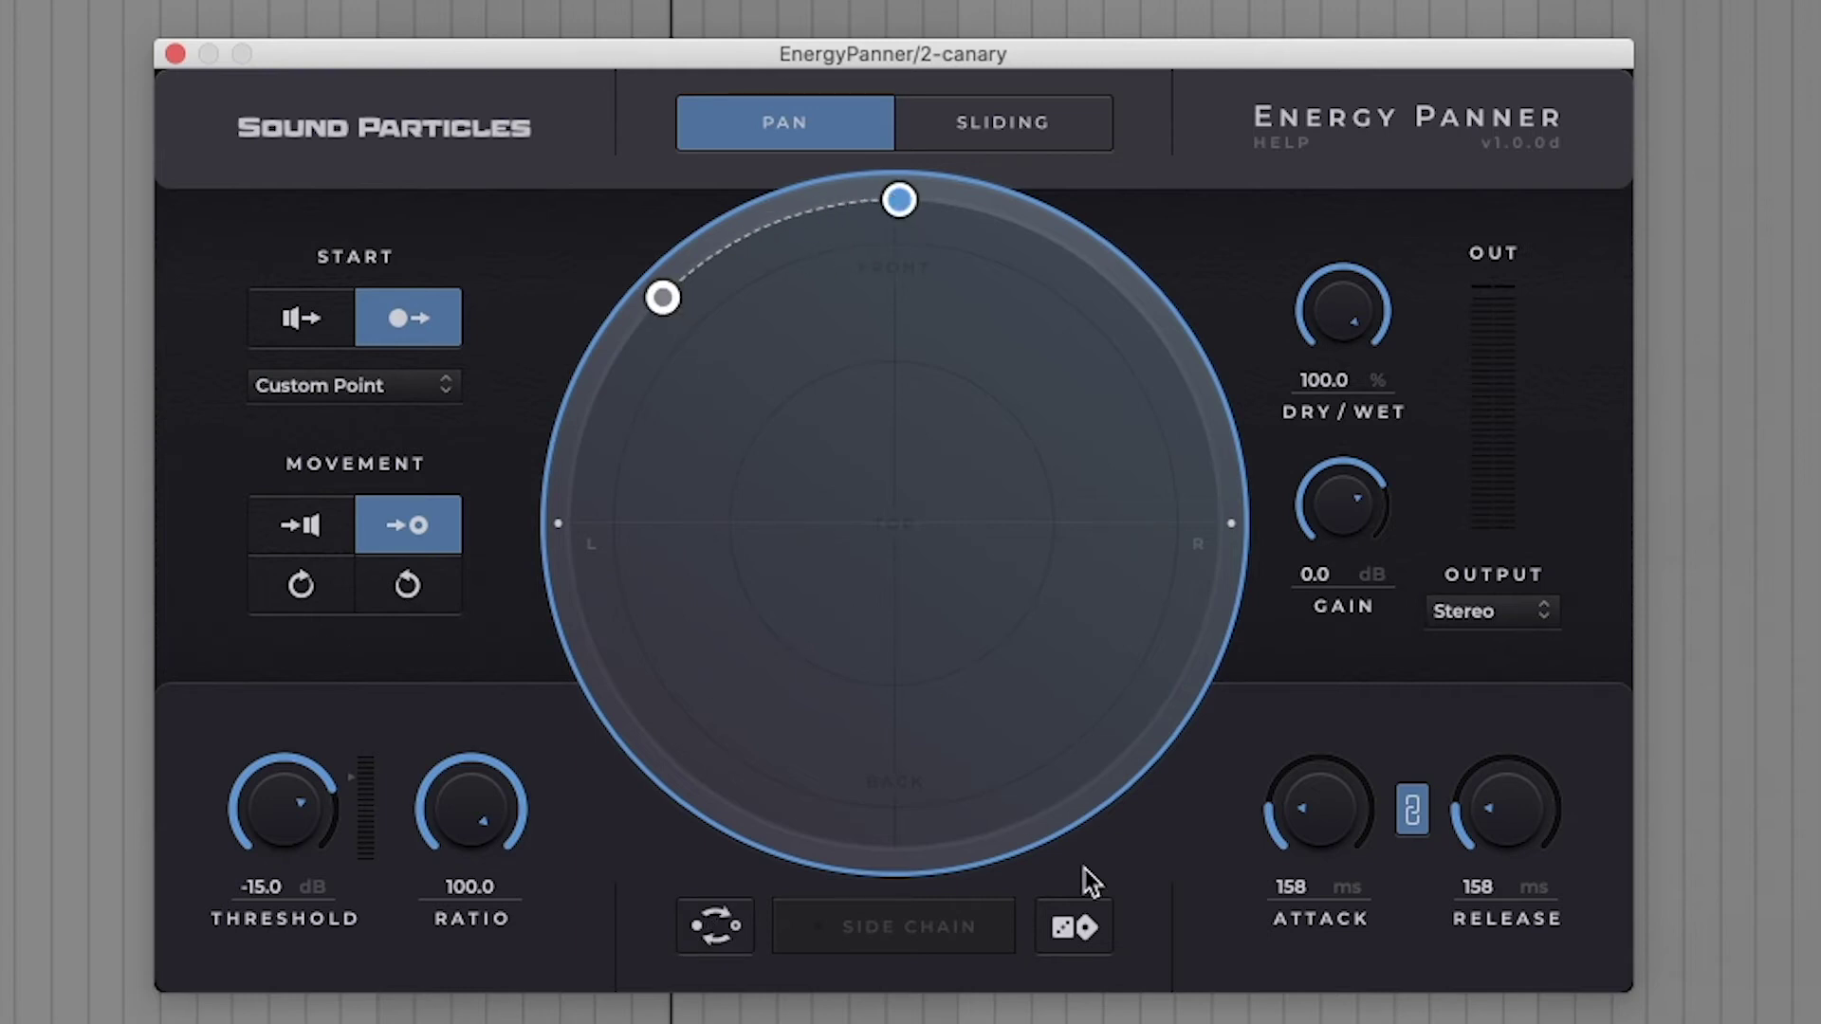
- Randomize all the panner's parameters several times while playing the clip to hear the different combinations
click(1084, 930)
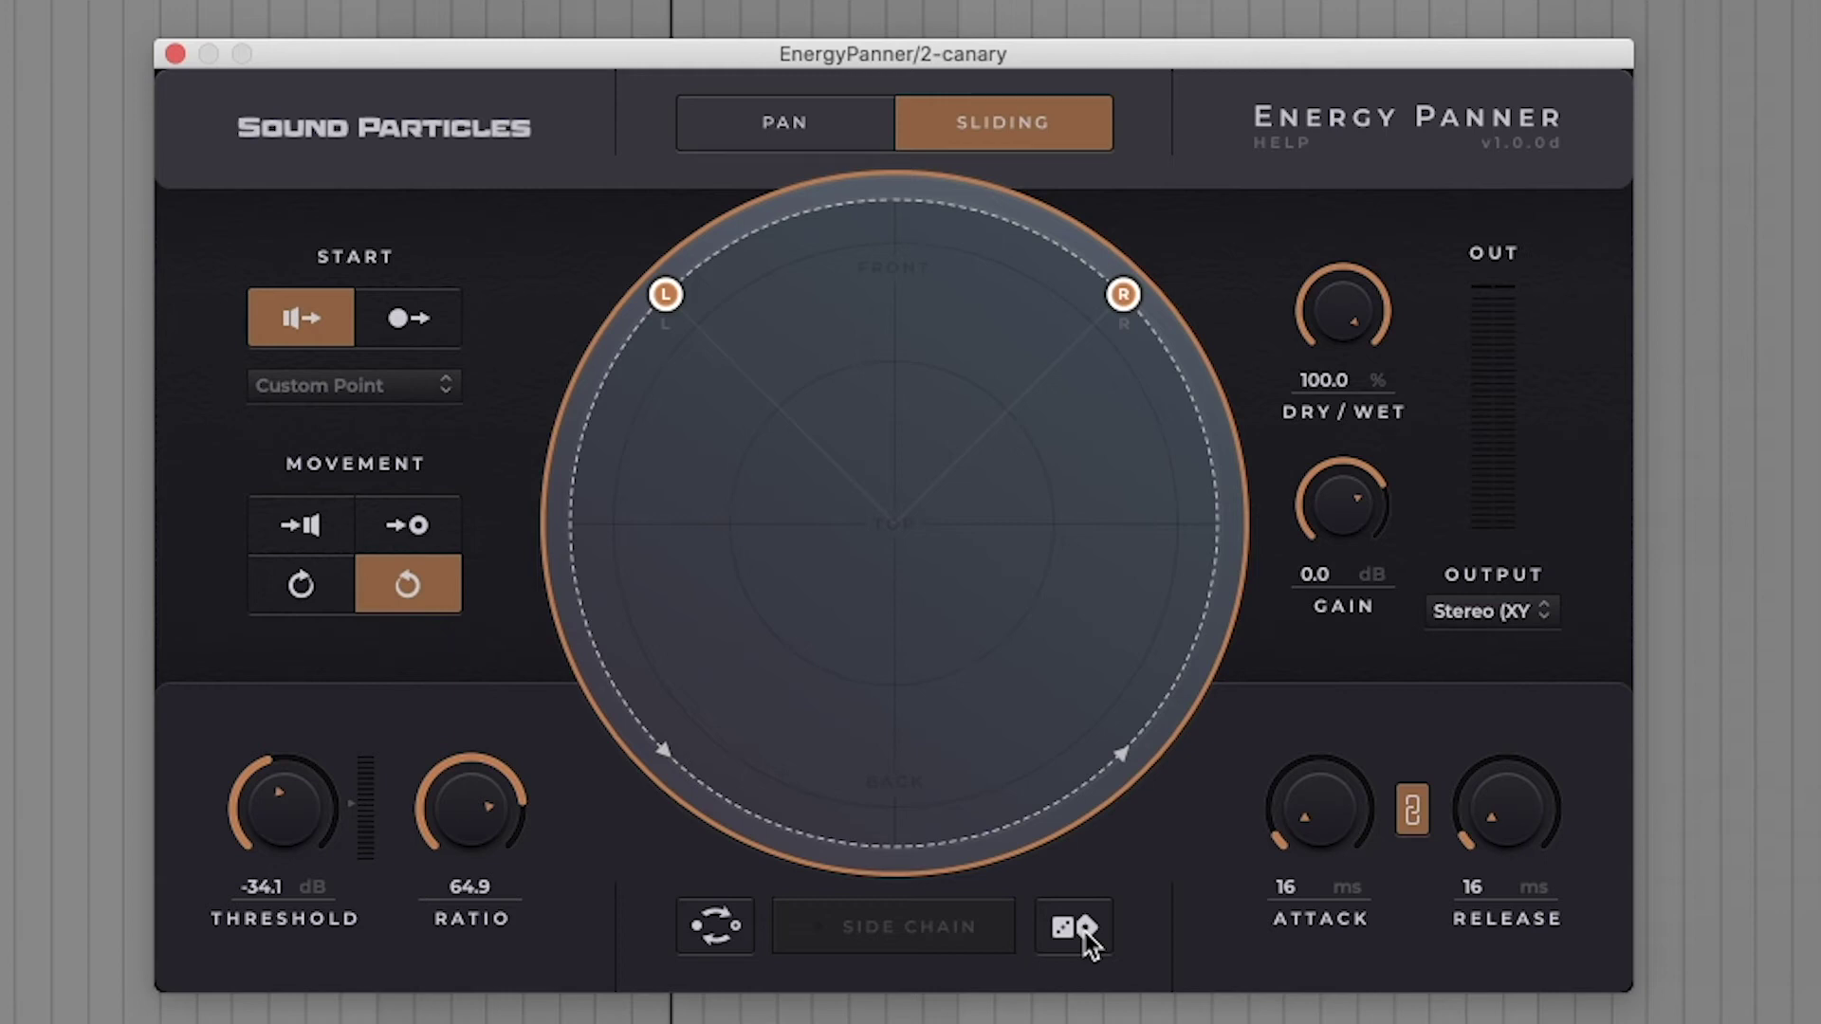
key(space)
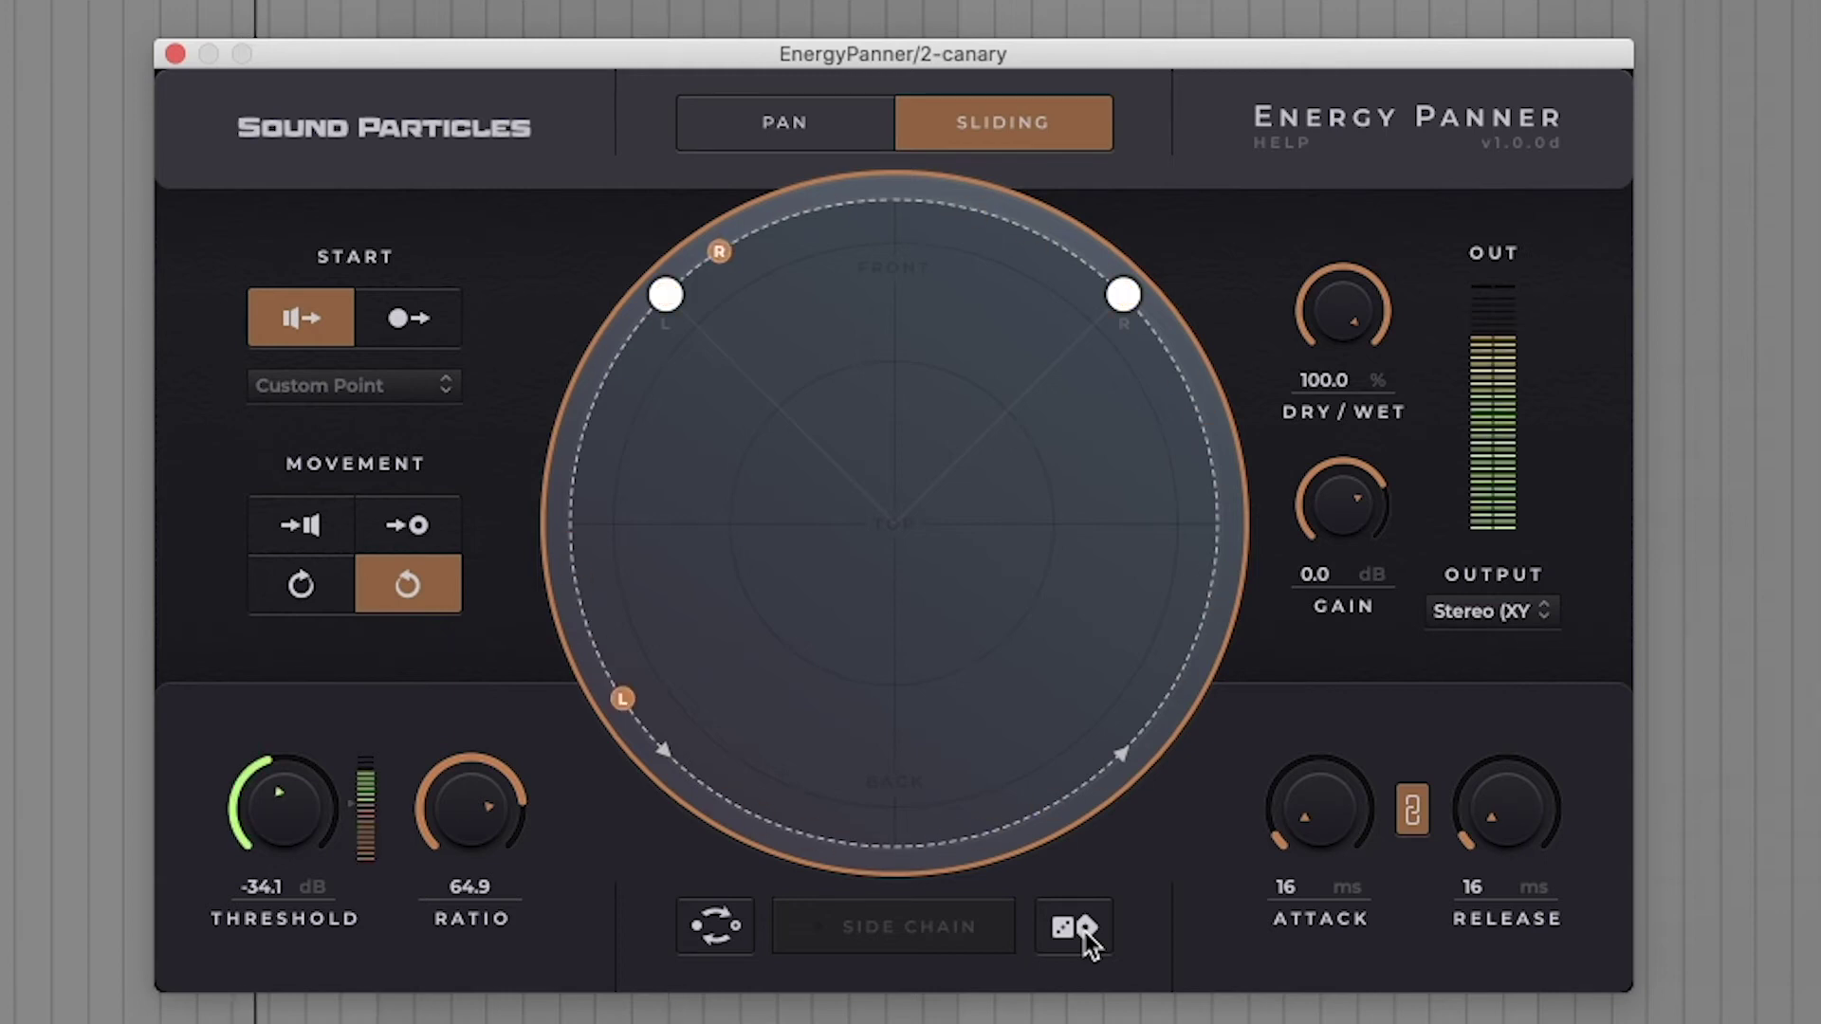
click(1084, 929)
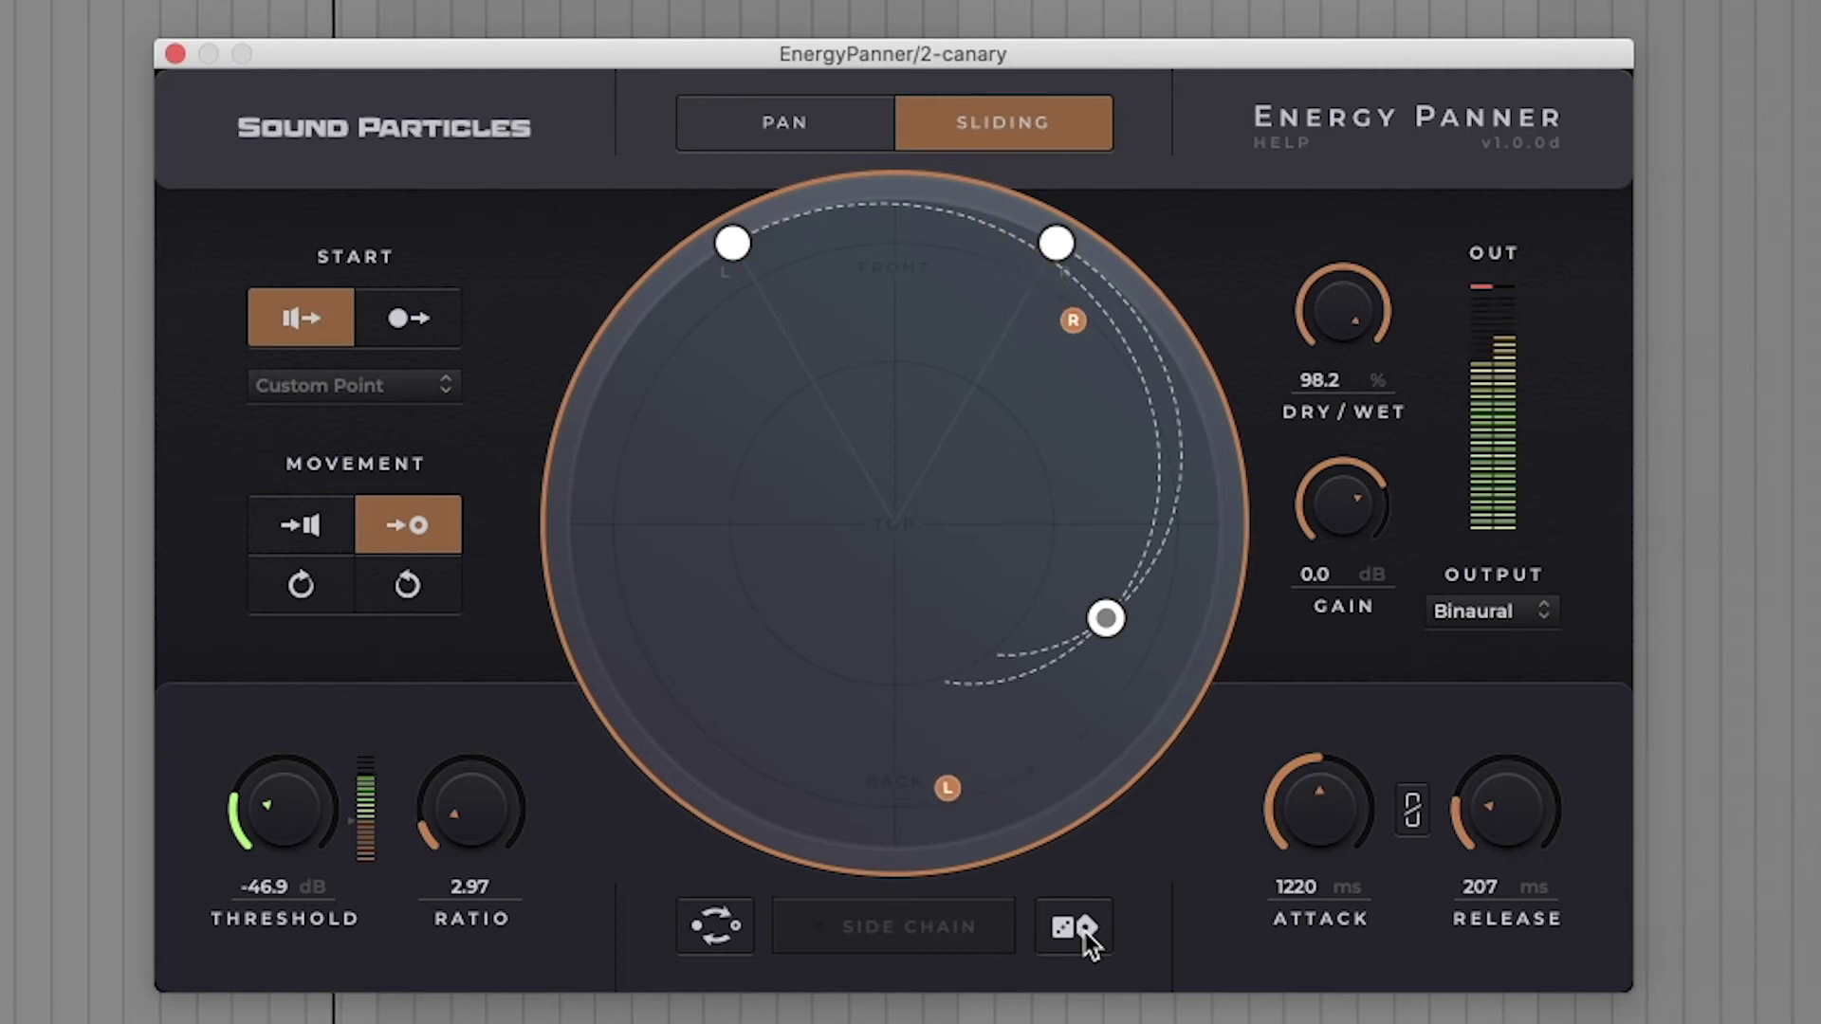
click(1084, 931)
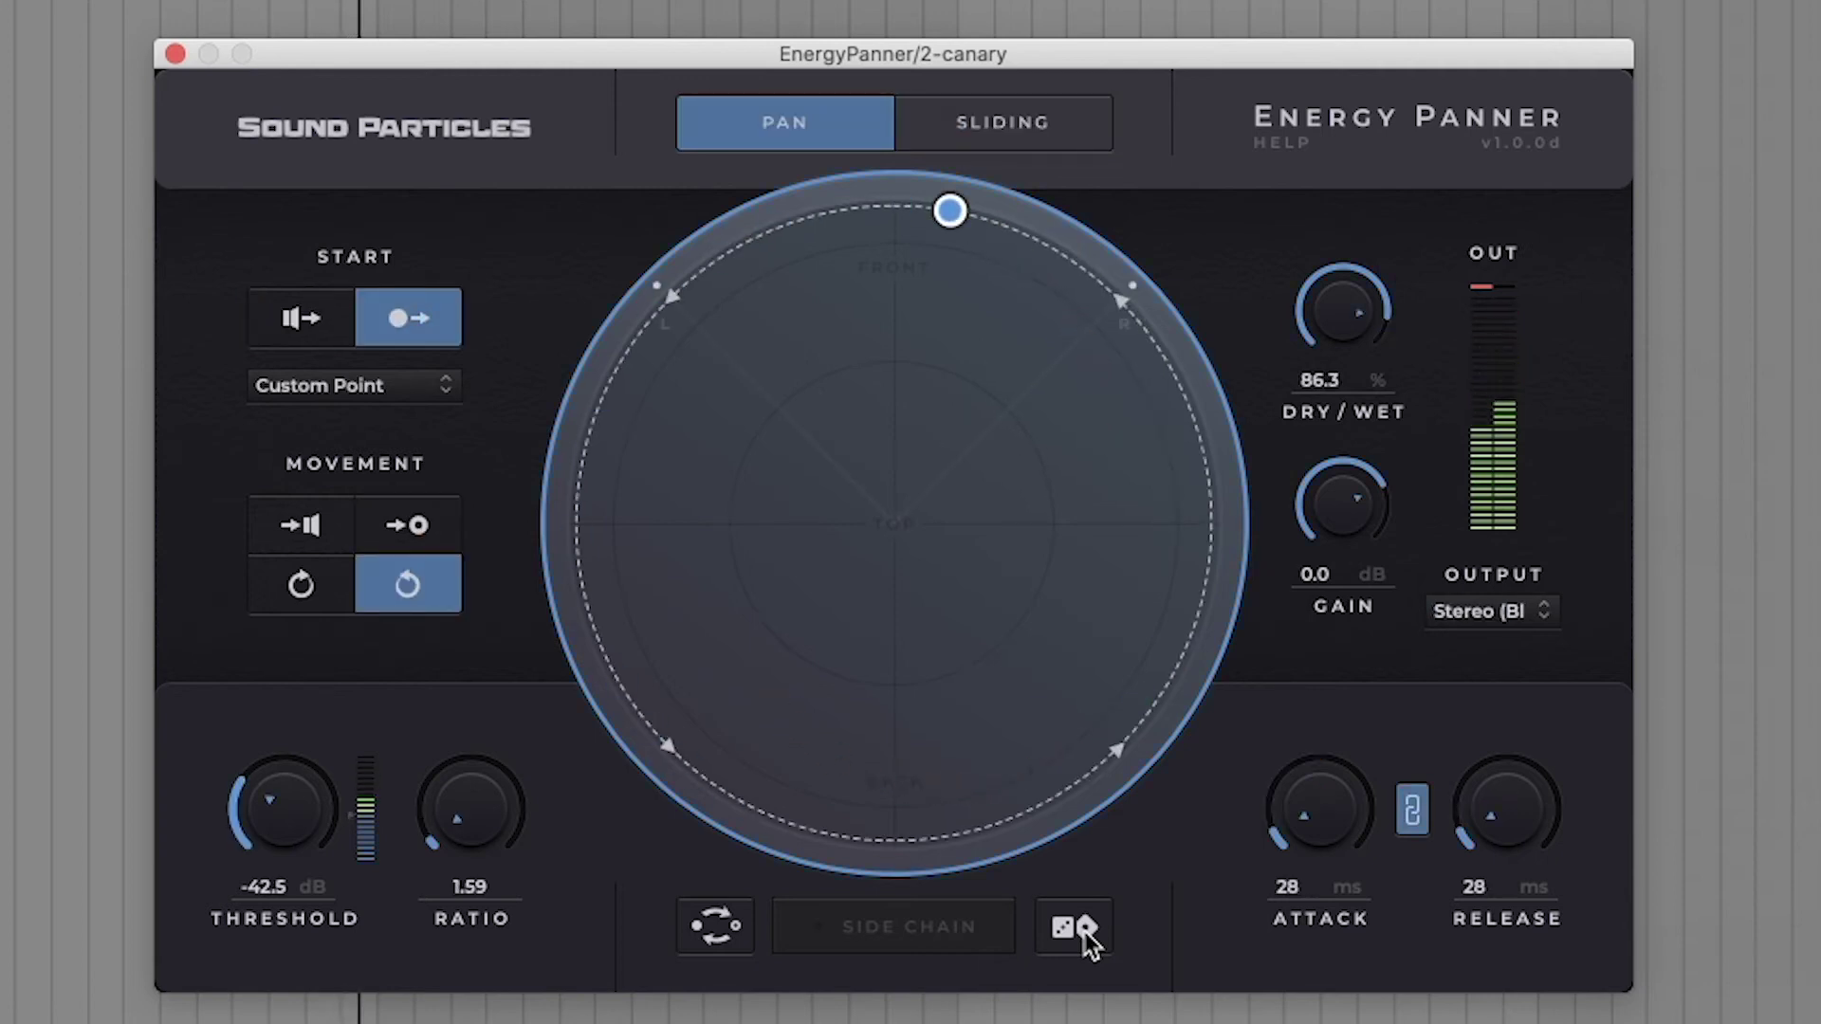
click(1085, 931)
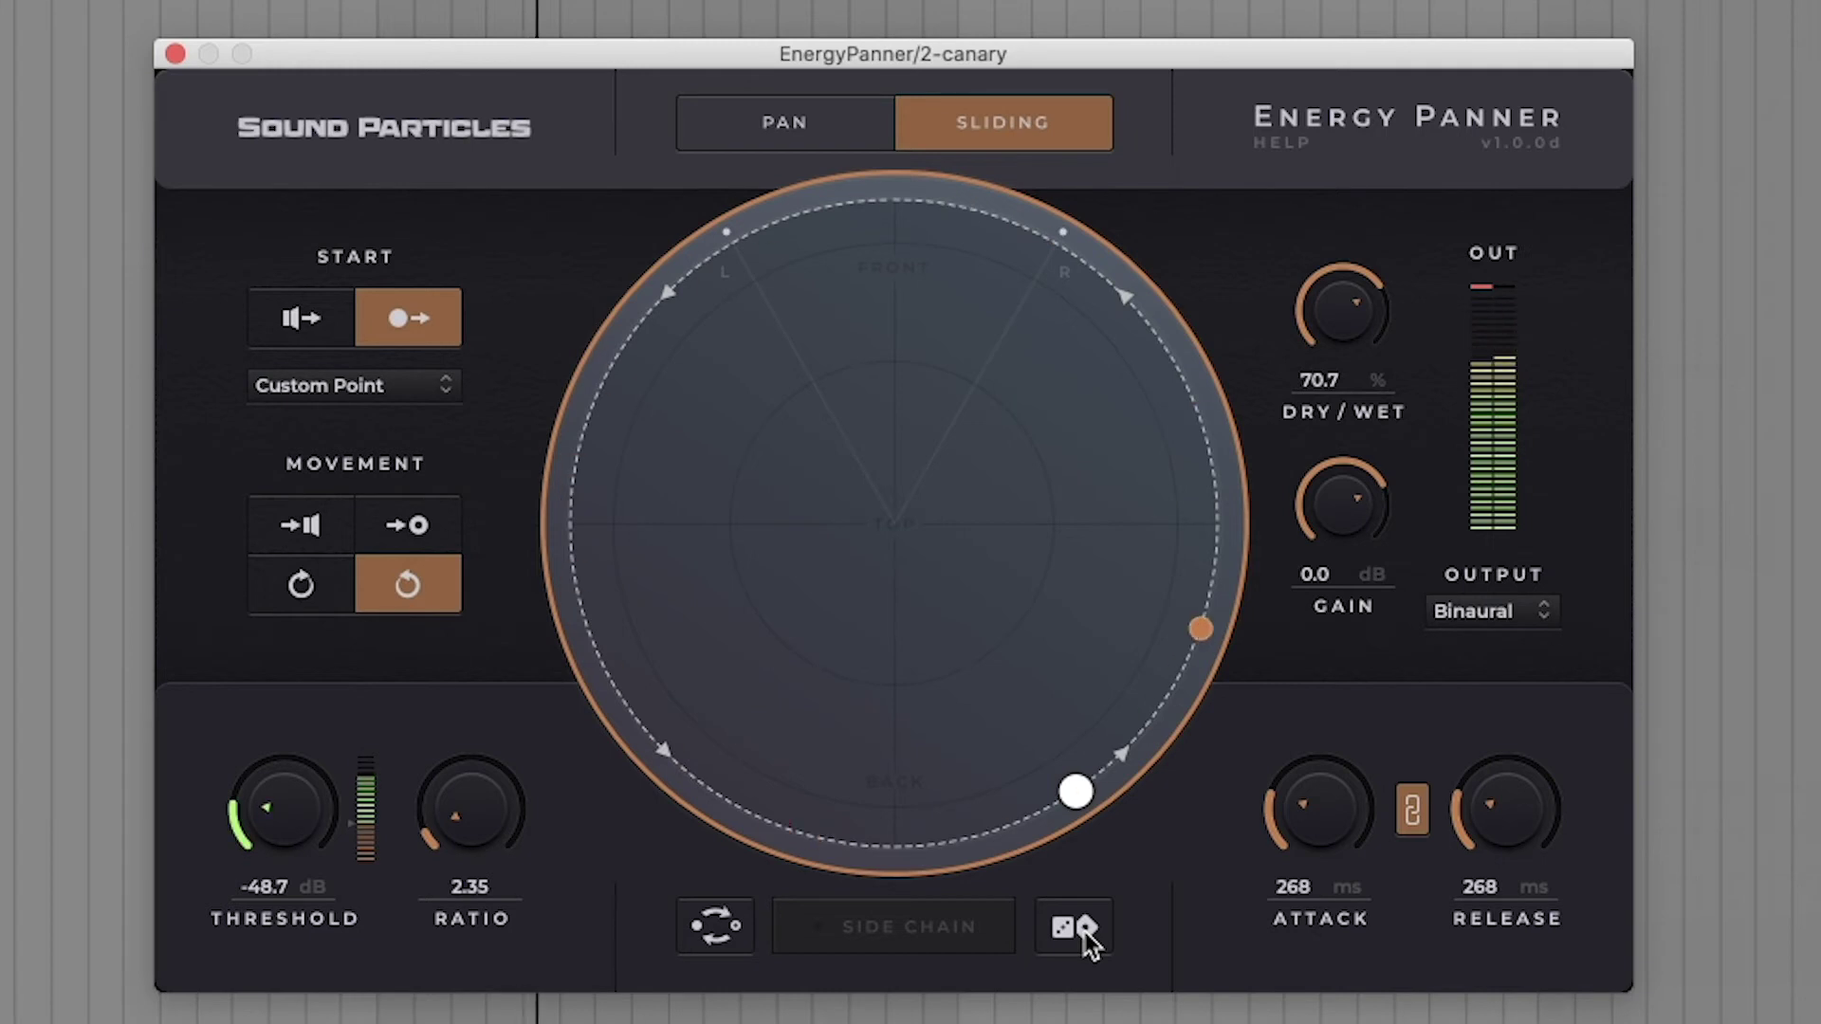
click(1084, 932)
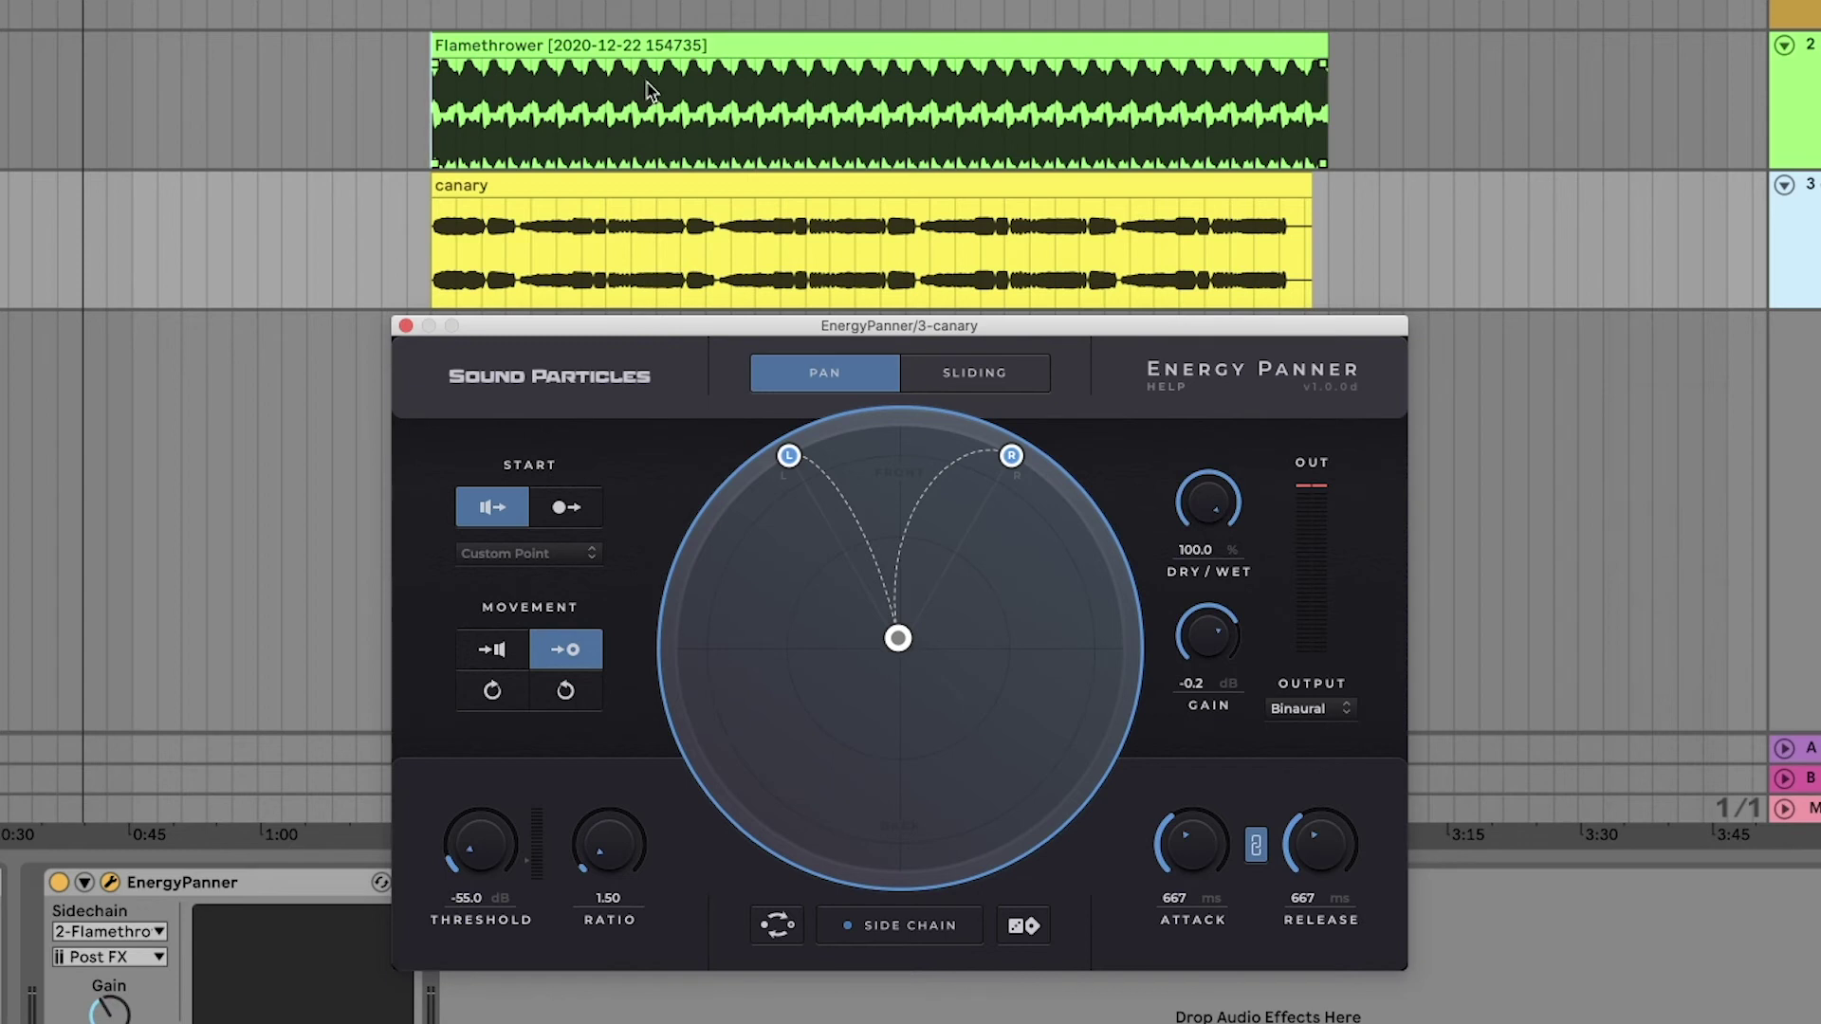
- Play the side-chained canary clip while setting the threshold to -14.2 dB and the ratio to 6.05, and move the target point slightly right of centre
click(476, 247)
key(space)
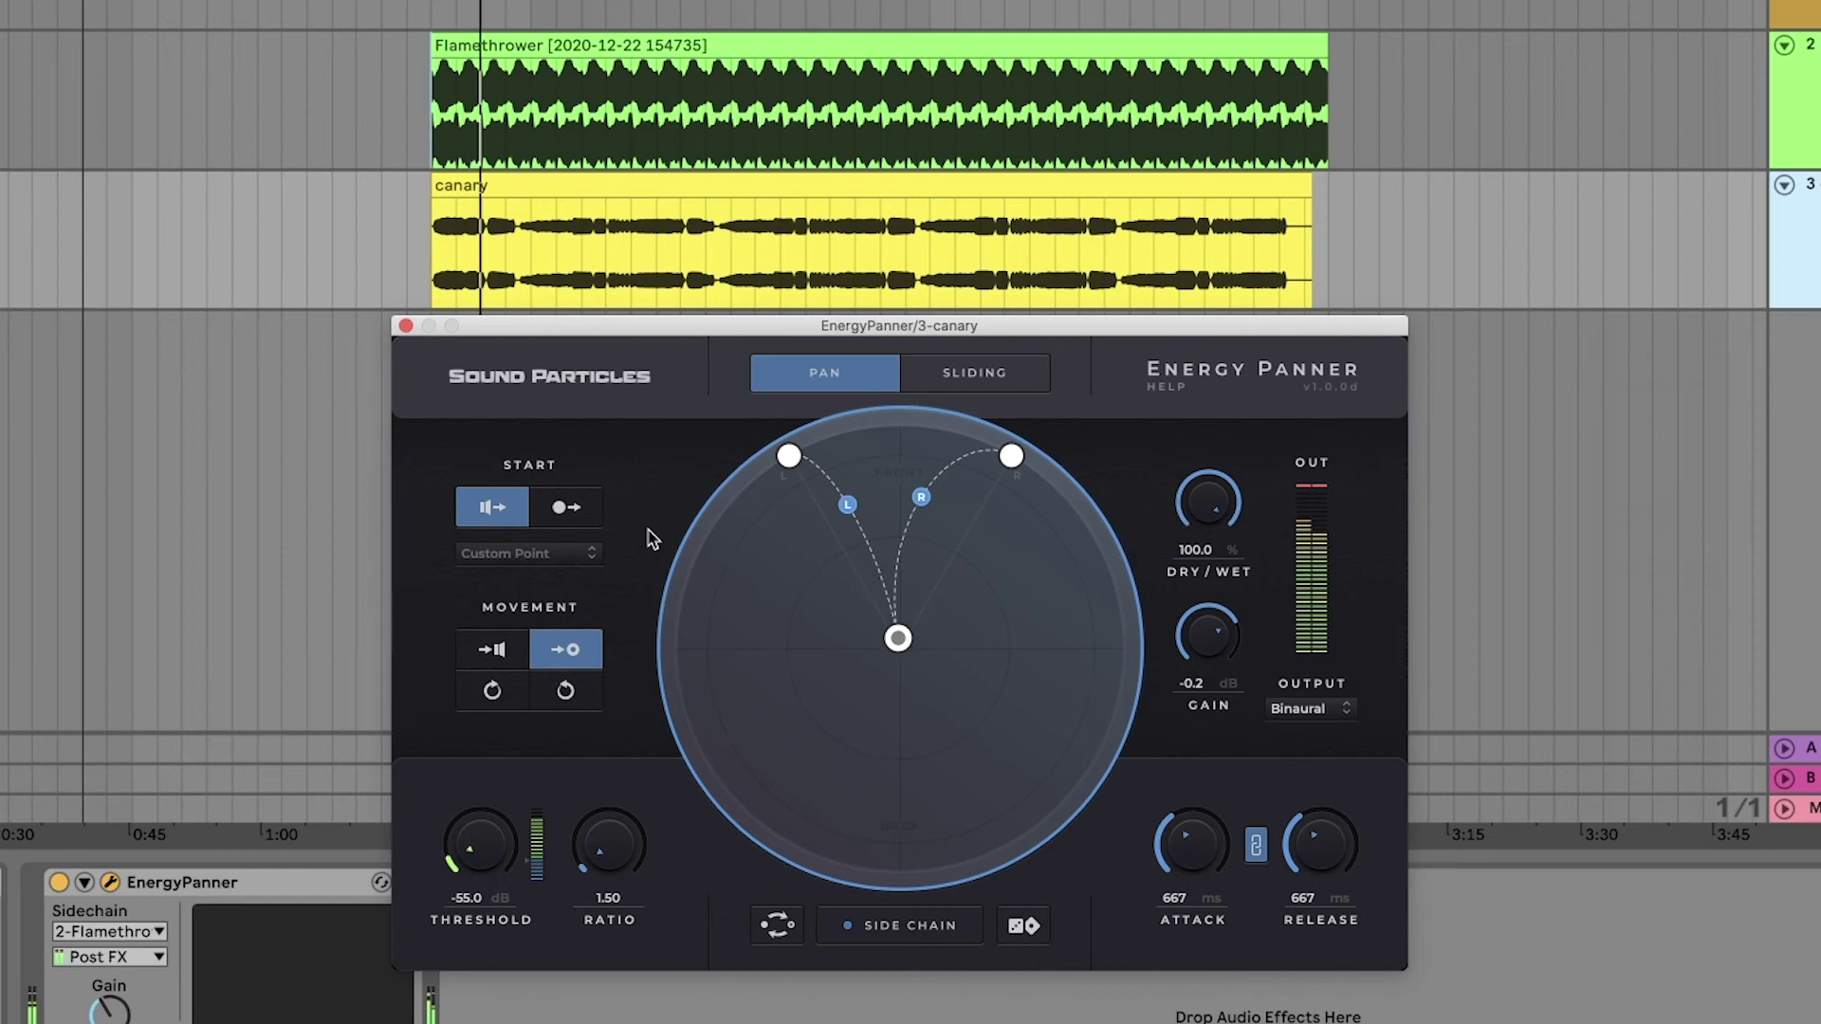
drag(486, 870, 529, 695)
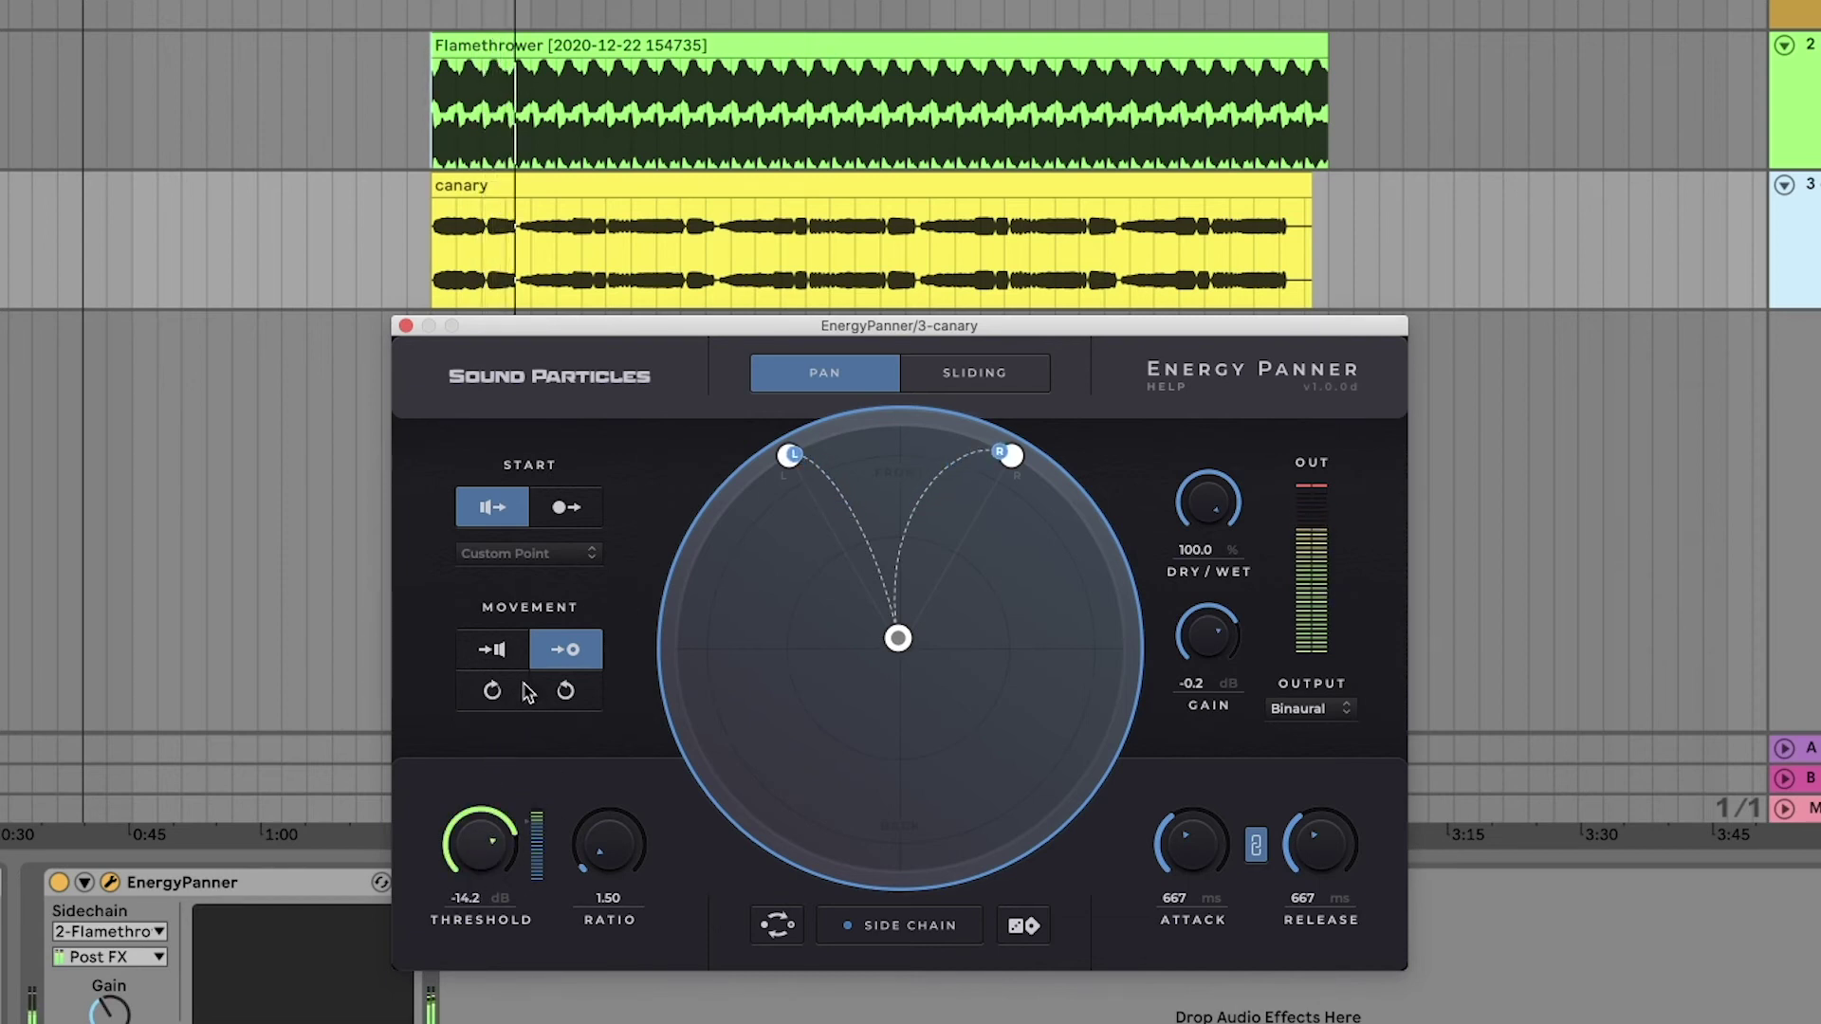
drag(608, 846, 618, 795)
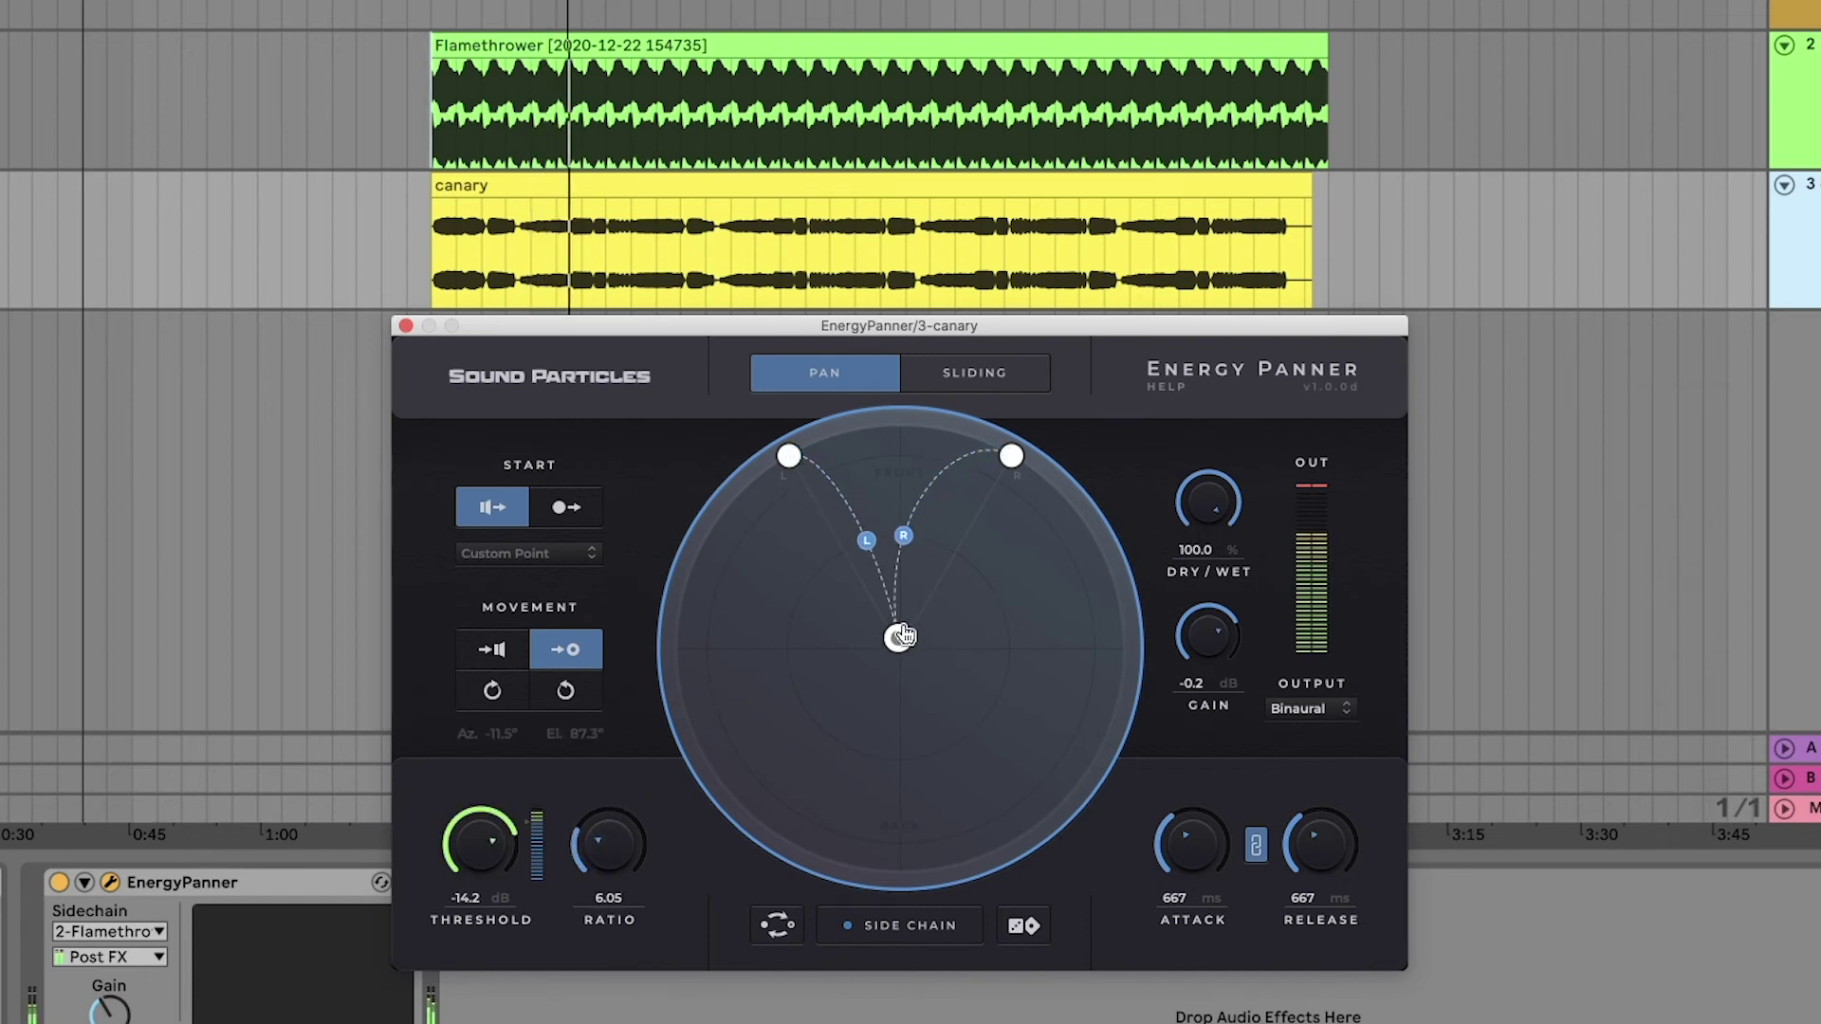
drag(900, 623, 958, 628)
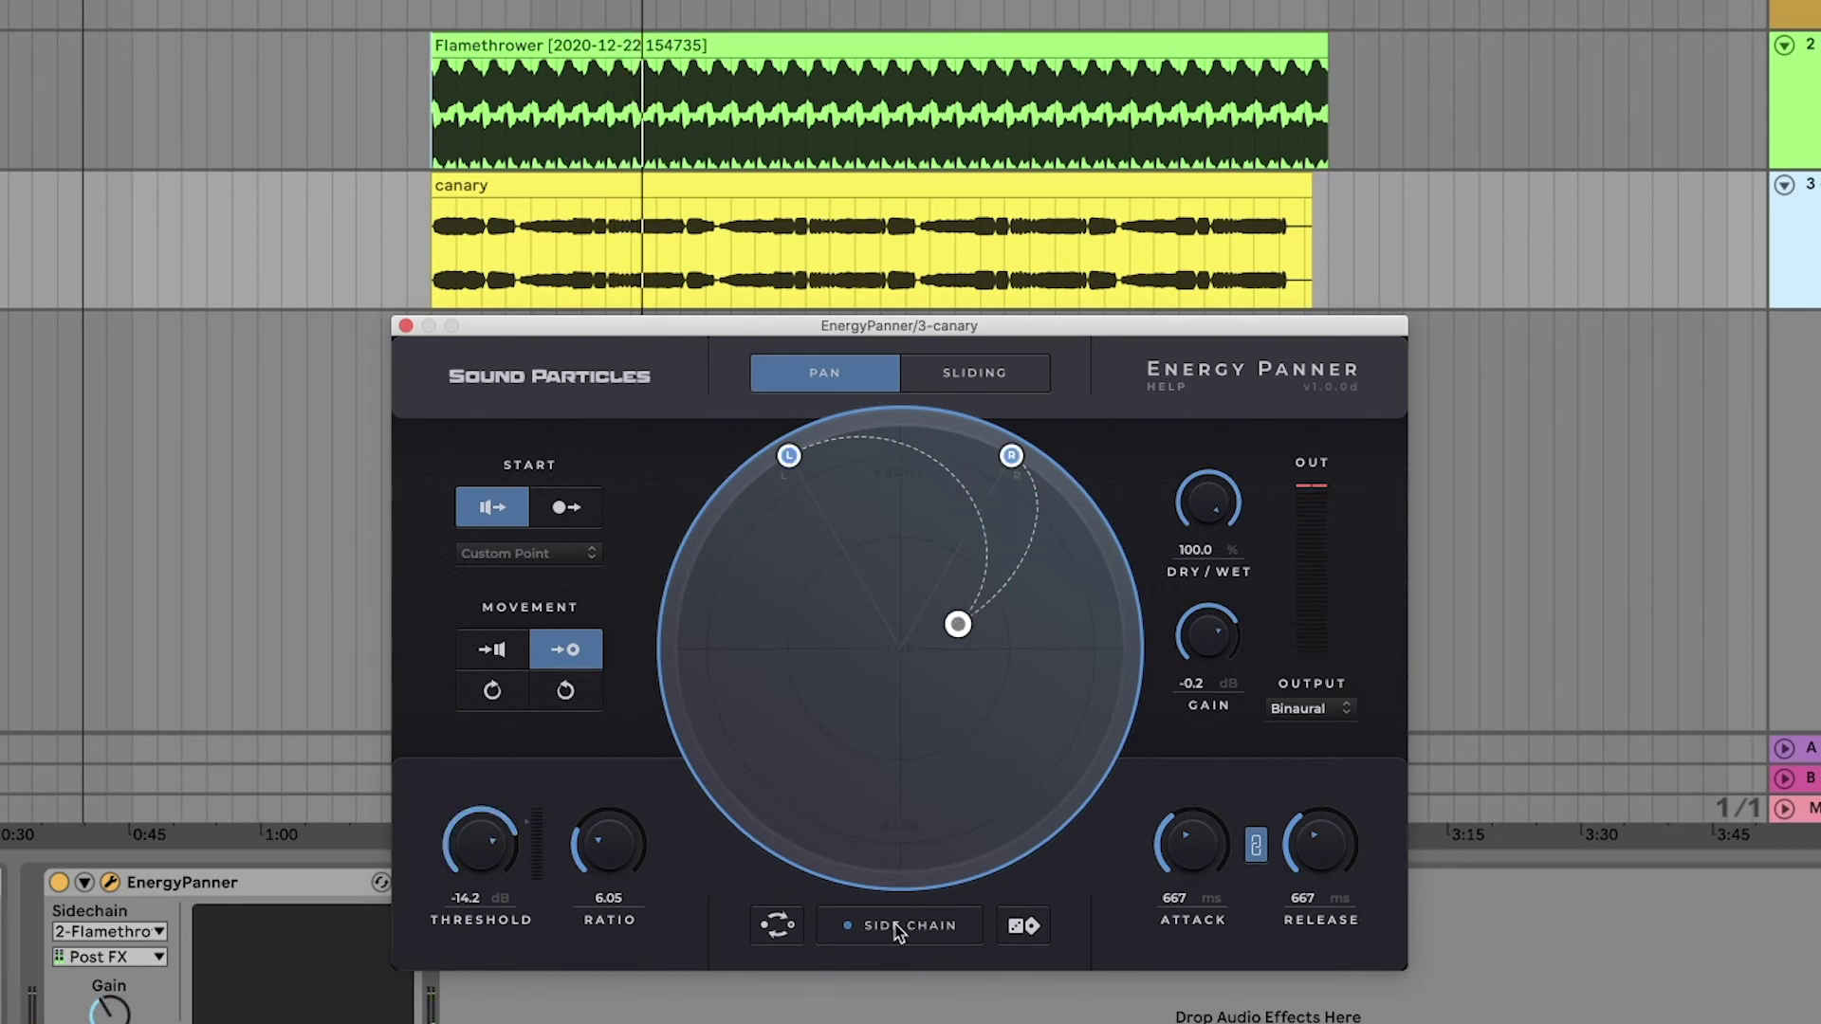
- Play the clip while switching the side chain on and off to compare, and set the threshold to -22.6 dB
key(space)
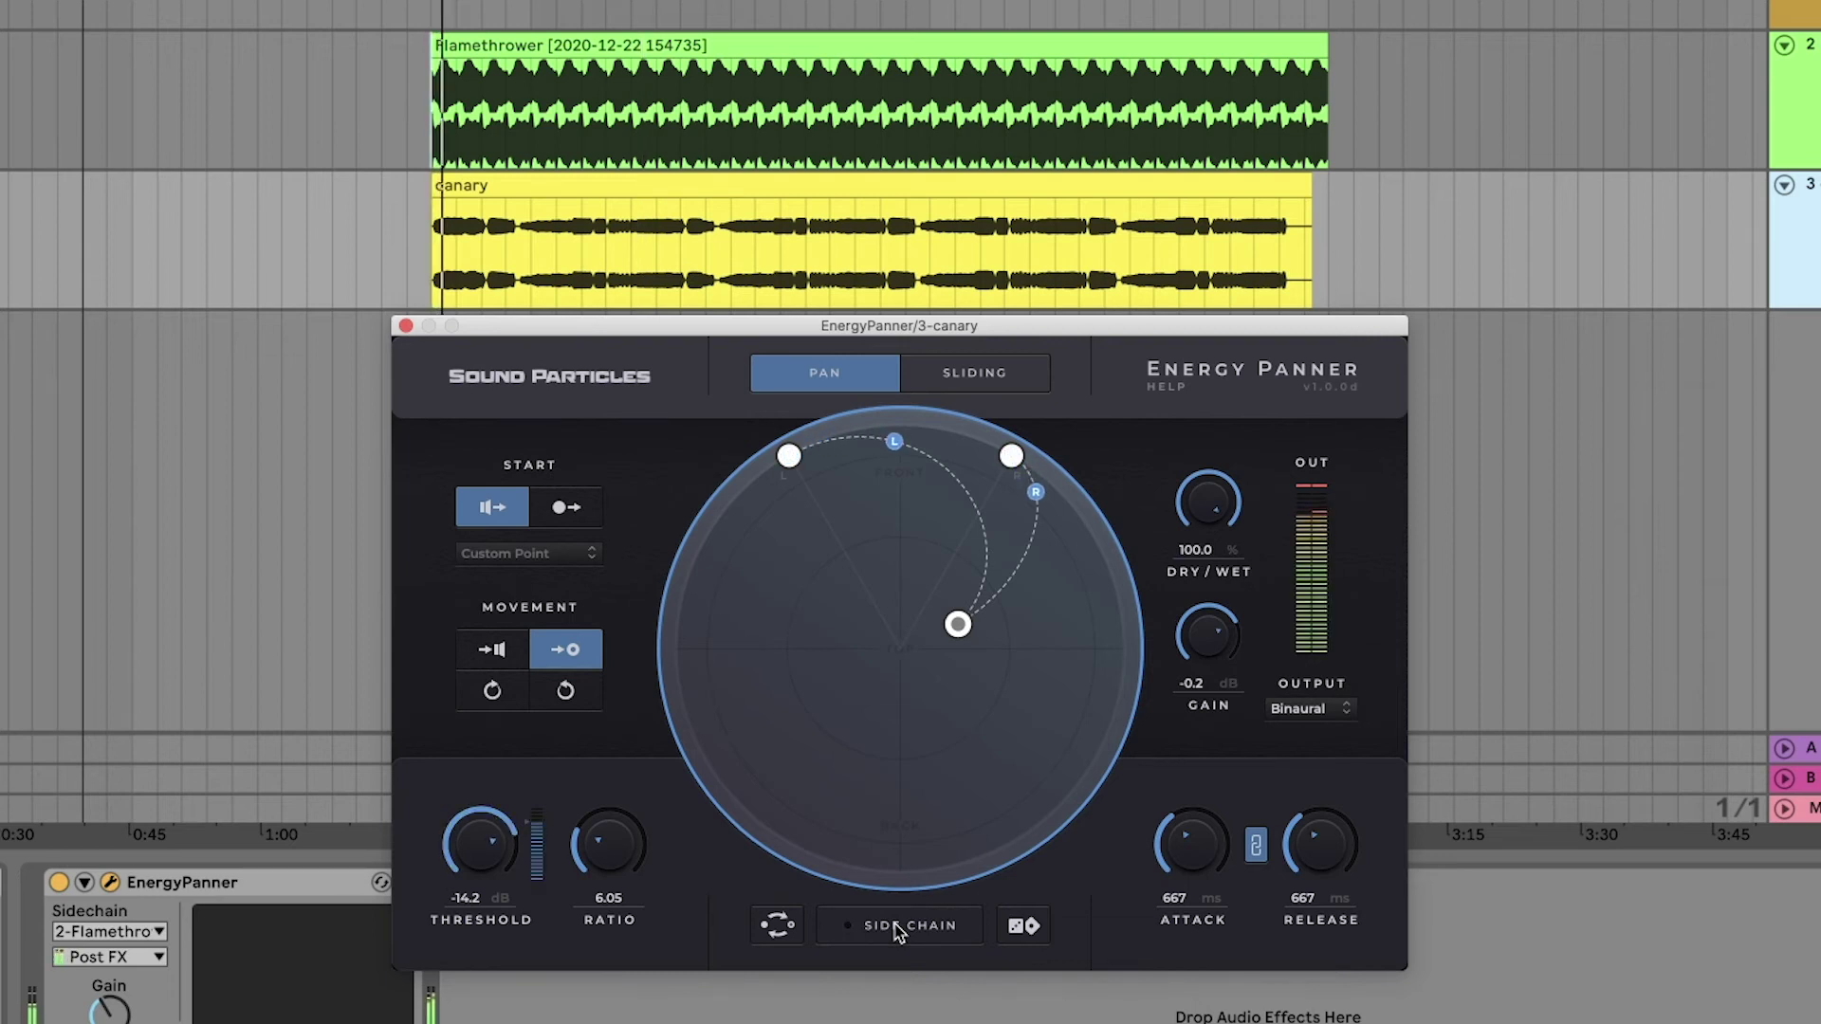
click(898, 927)
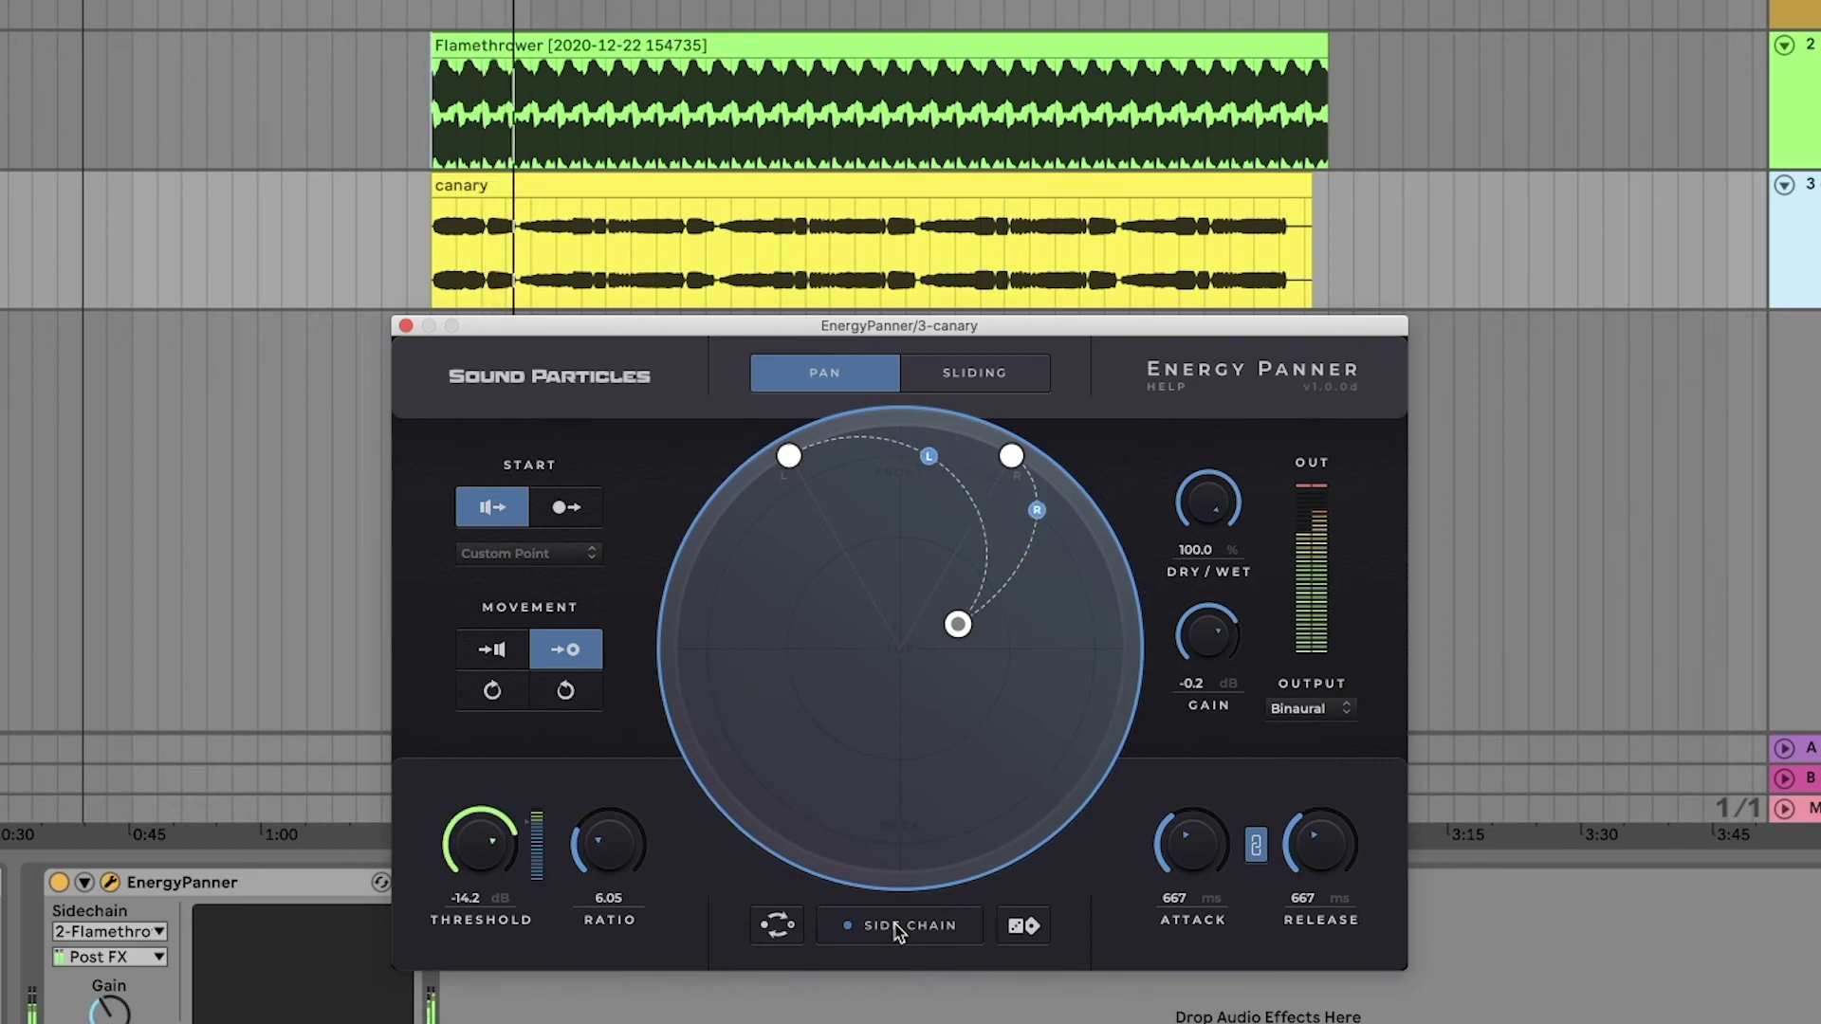
click(898, 926)
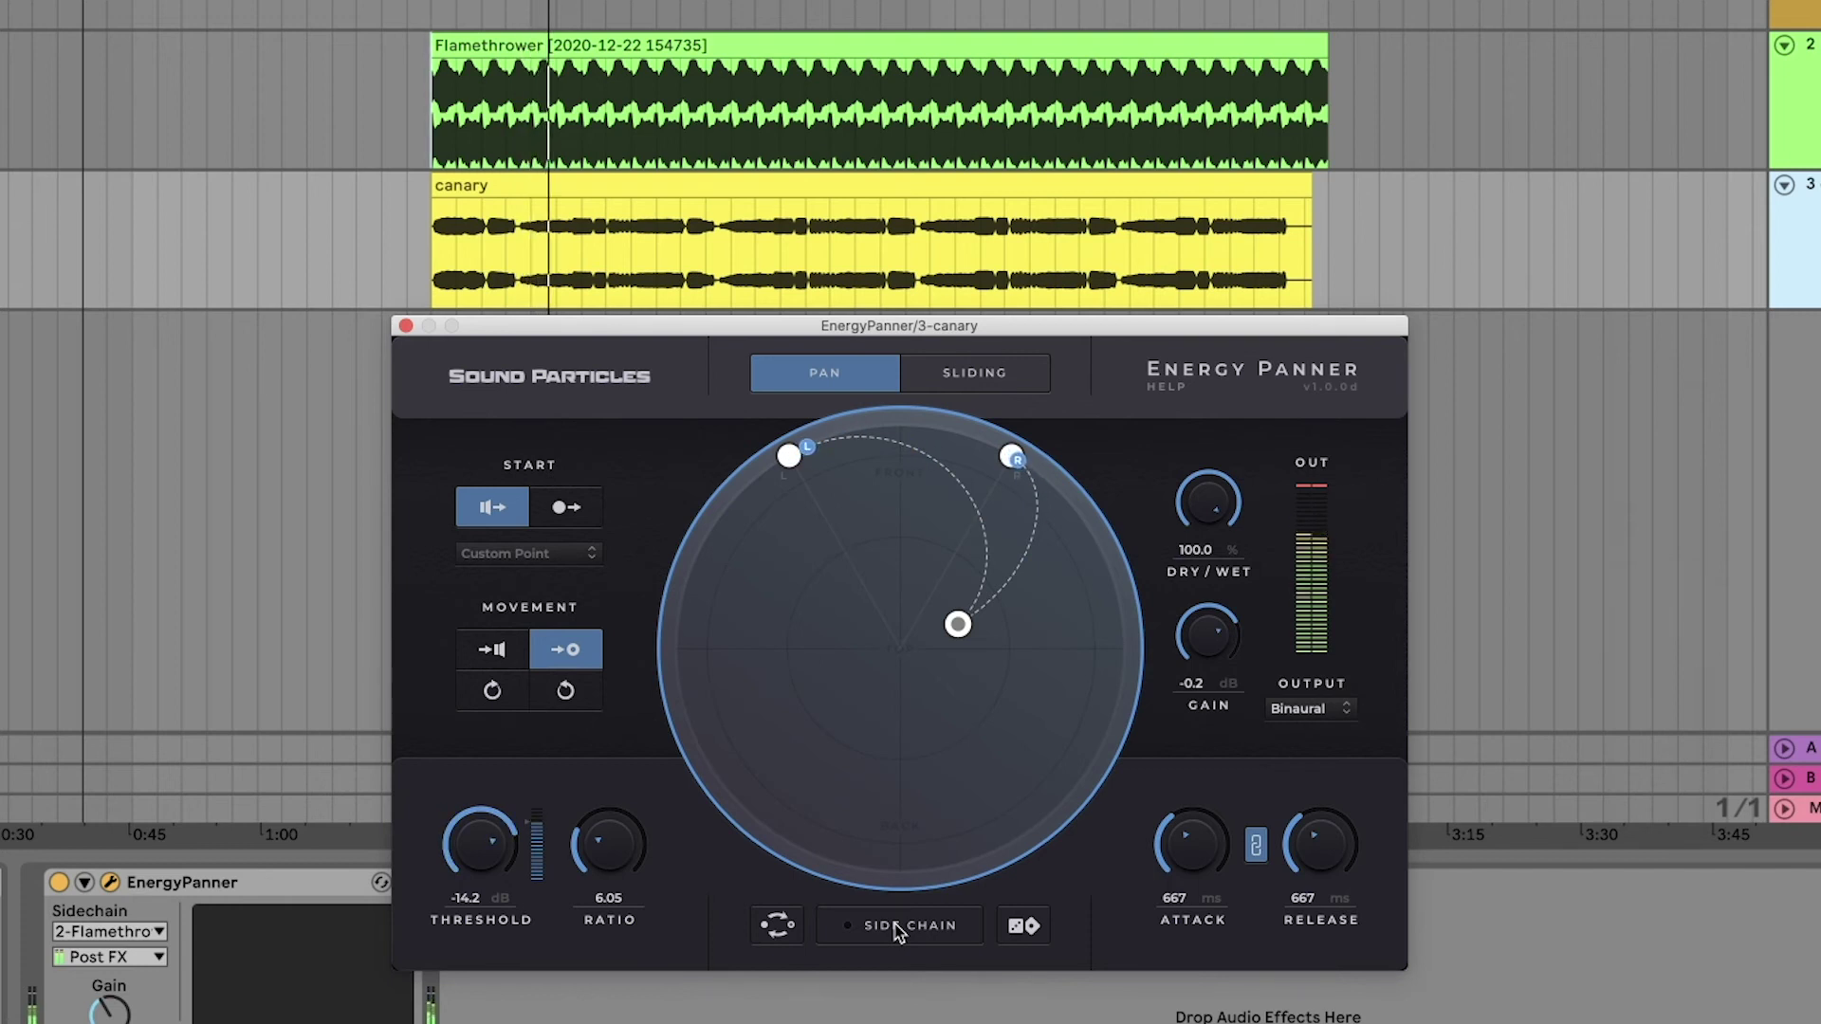
drag(480, 849, 475, 912)
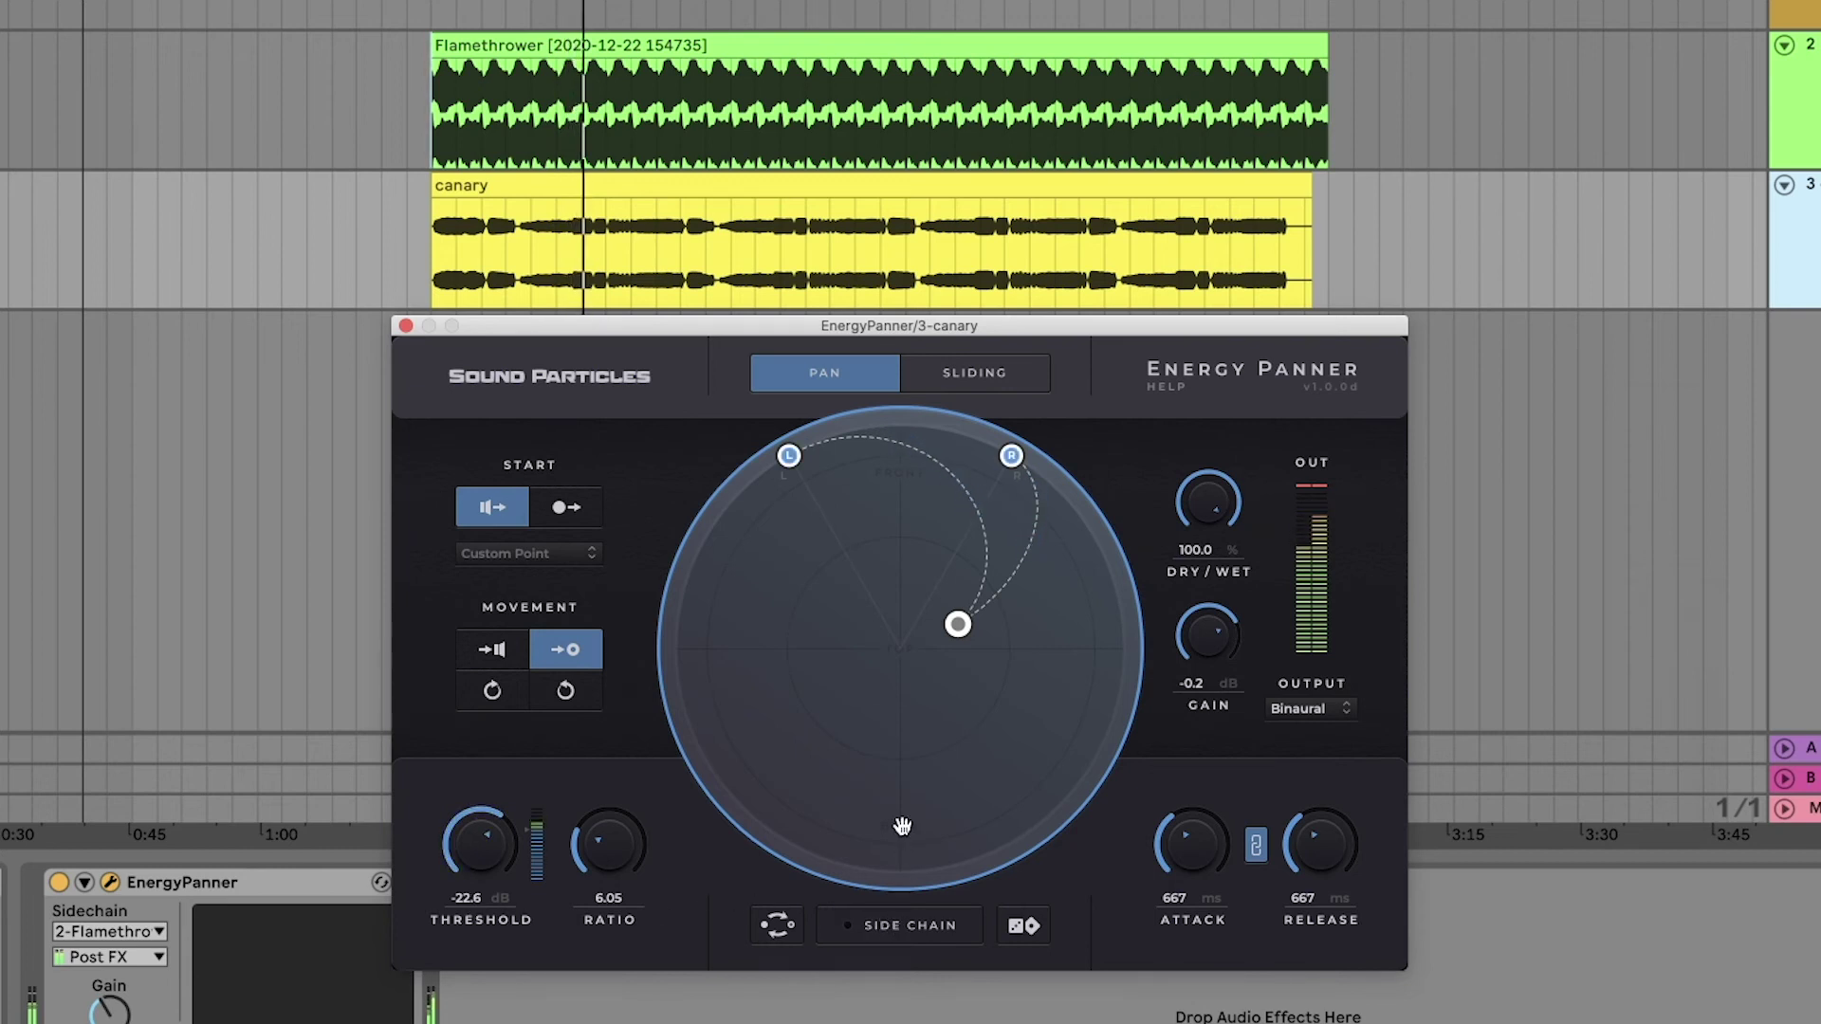
- Play the clip in sliding mode while setting the ratio to 42.1, shortening the attack and lengthening the release
key(space)
click(977, 373)
key(space)
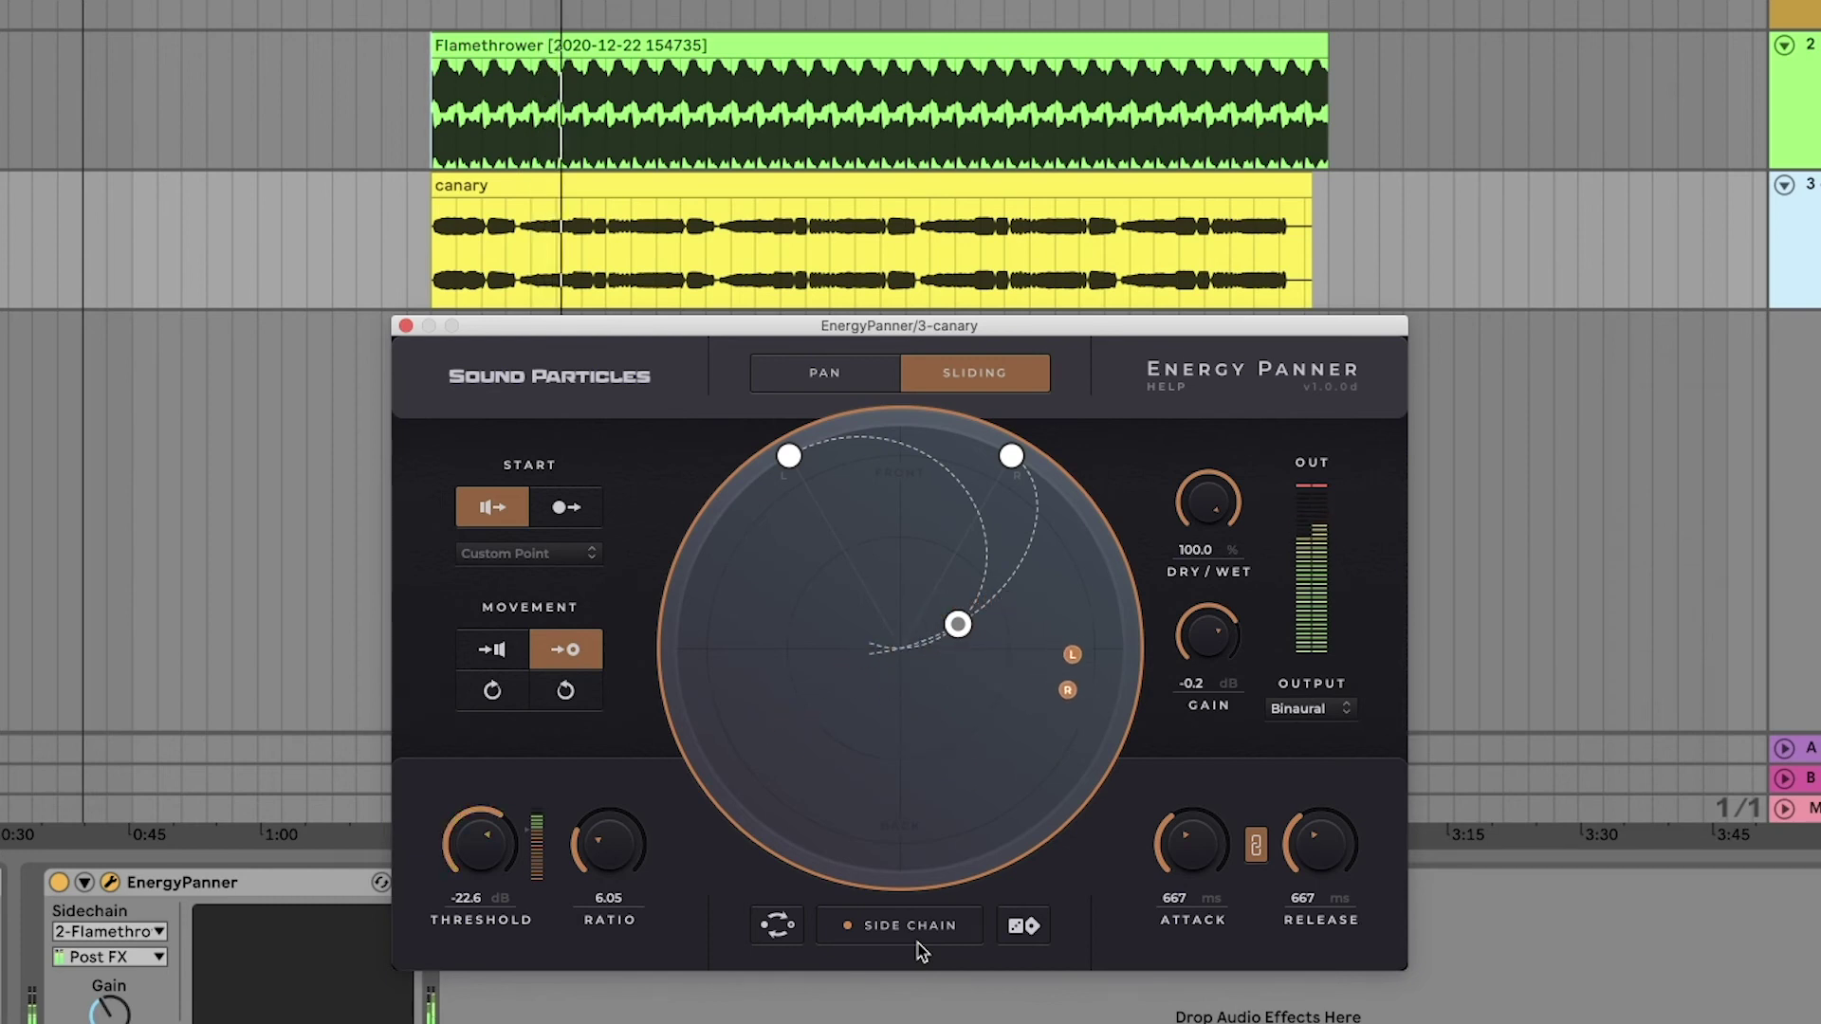
drag(607, 837, 617, 833)
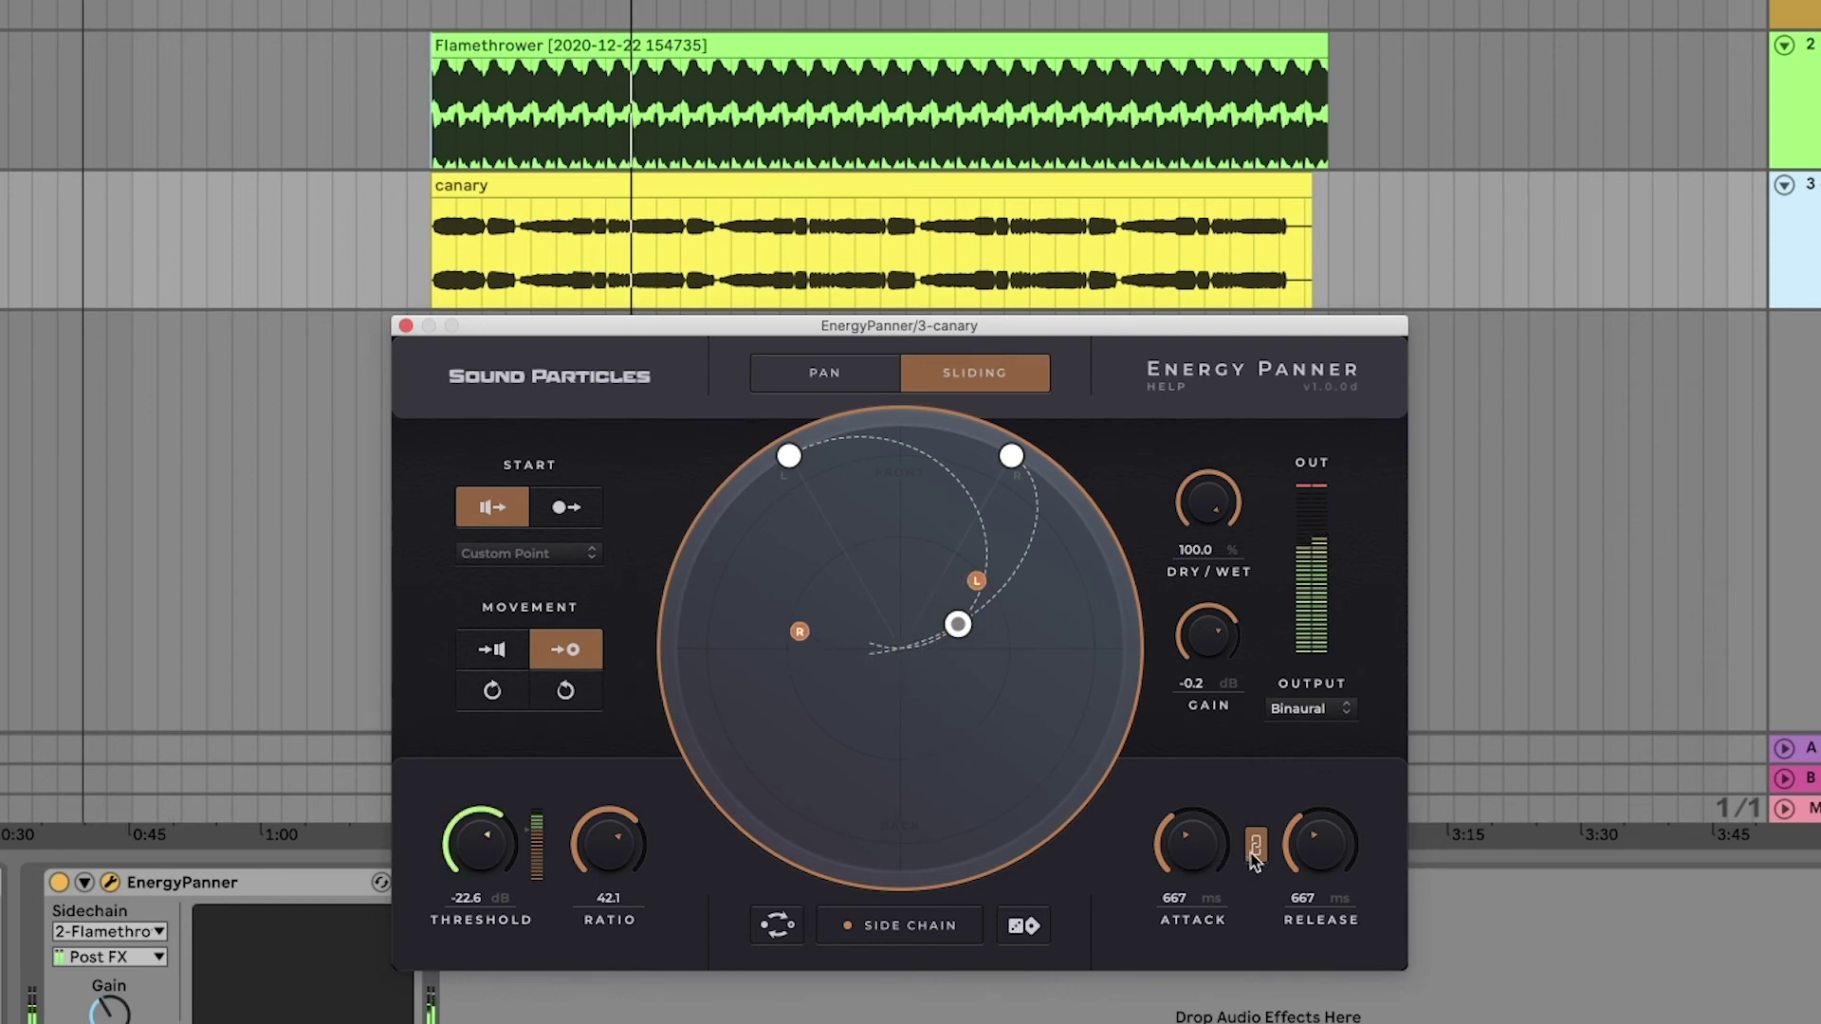
drag(1197, 849, 1185, 887)
drag(1317, 859, 1325, 816)
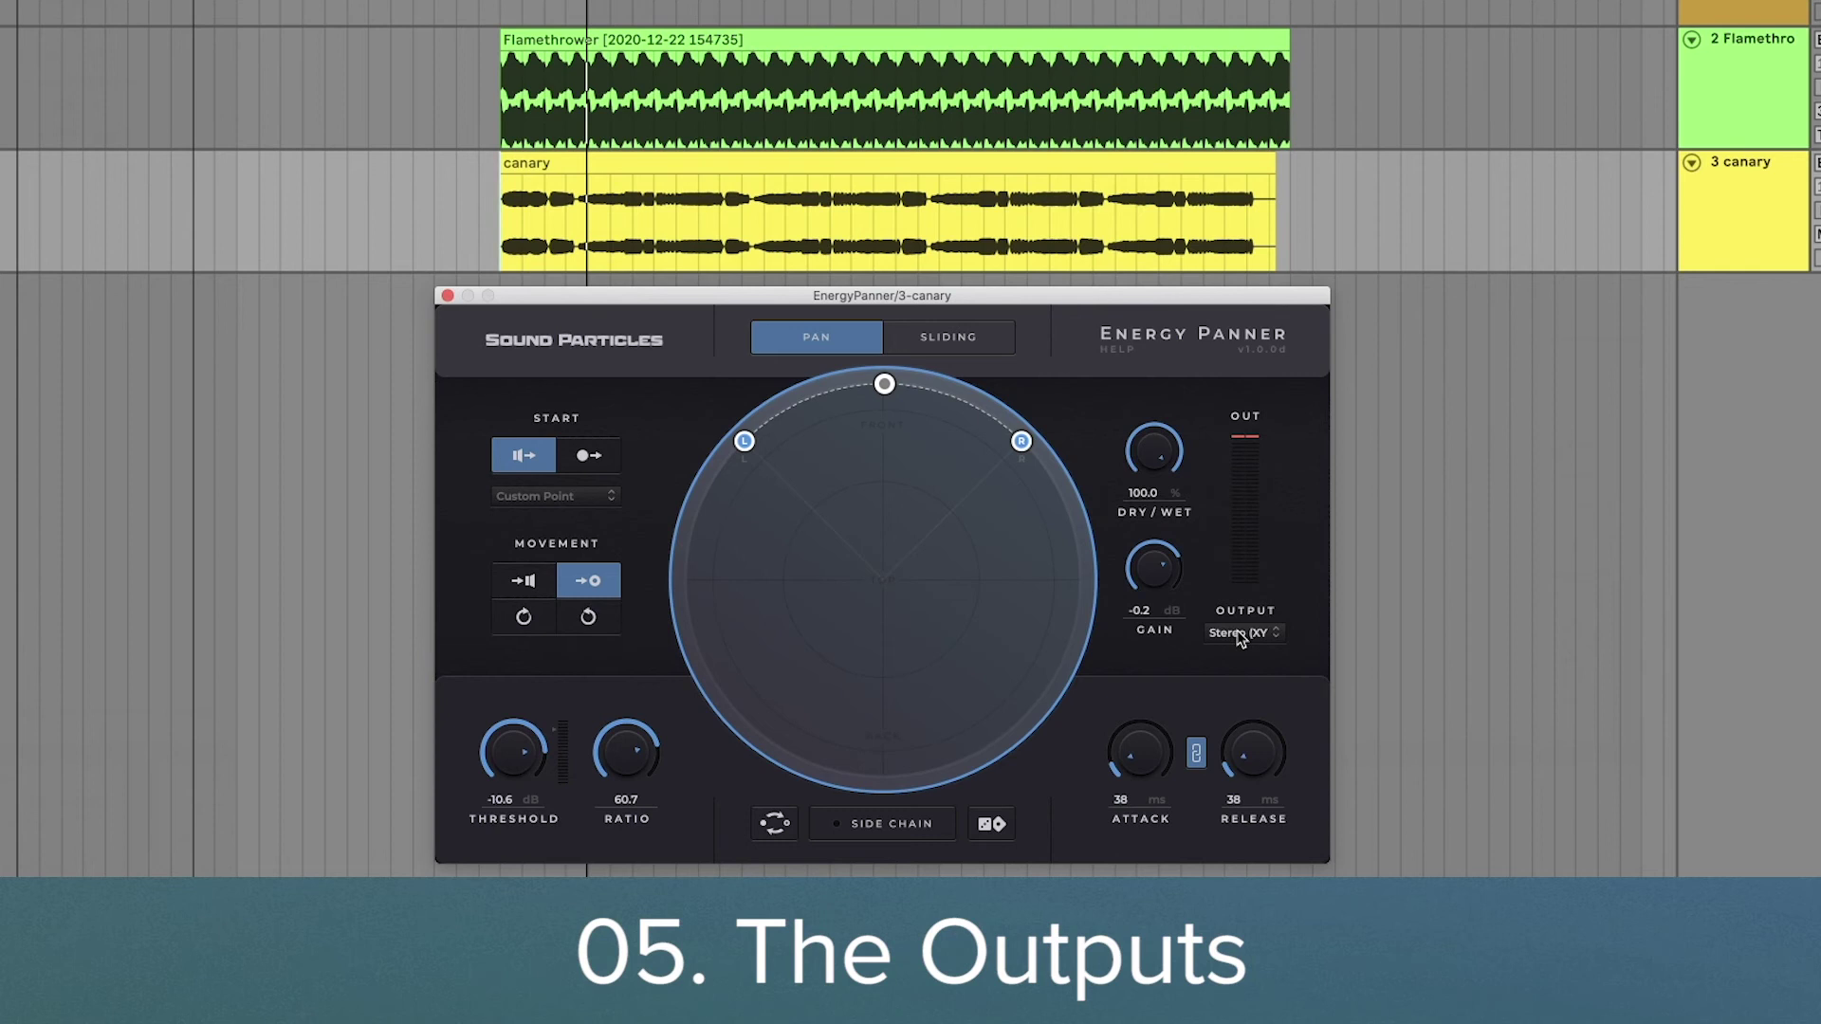
- Switch the output format in turn to Stereo, Stereo (MS), Stereo (Blumlein) and Binaural
click(1241, 638)
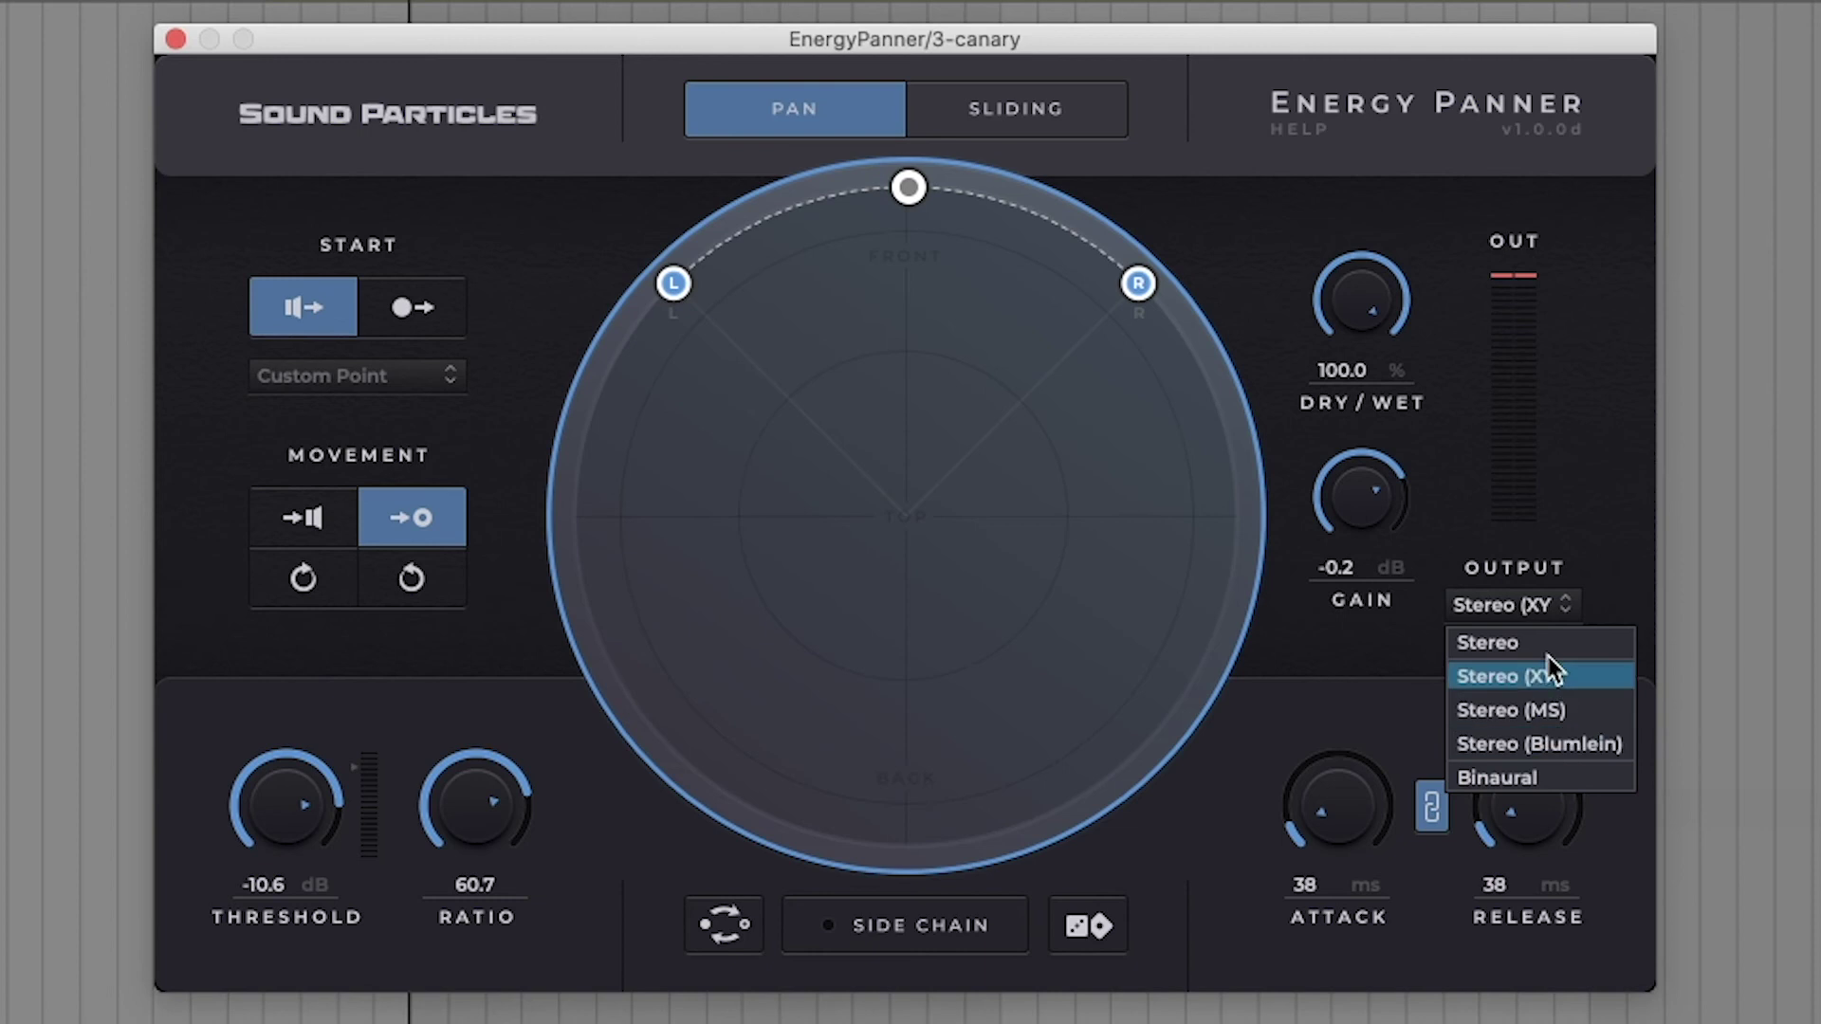
click(1548, 643)
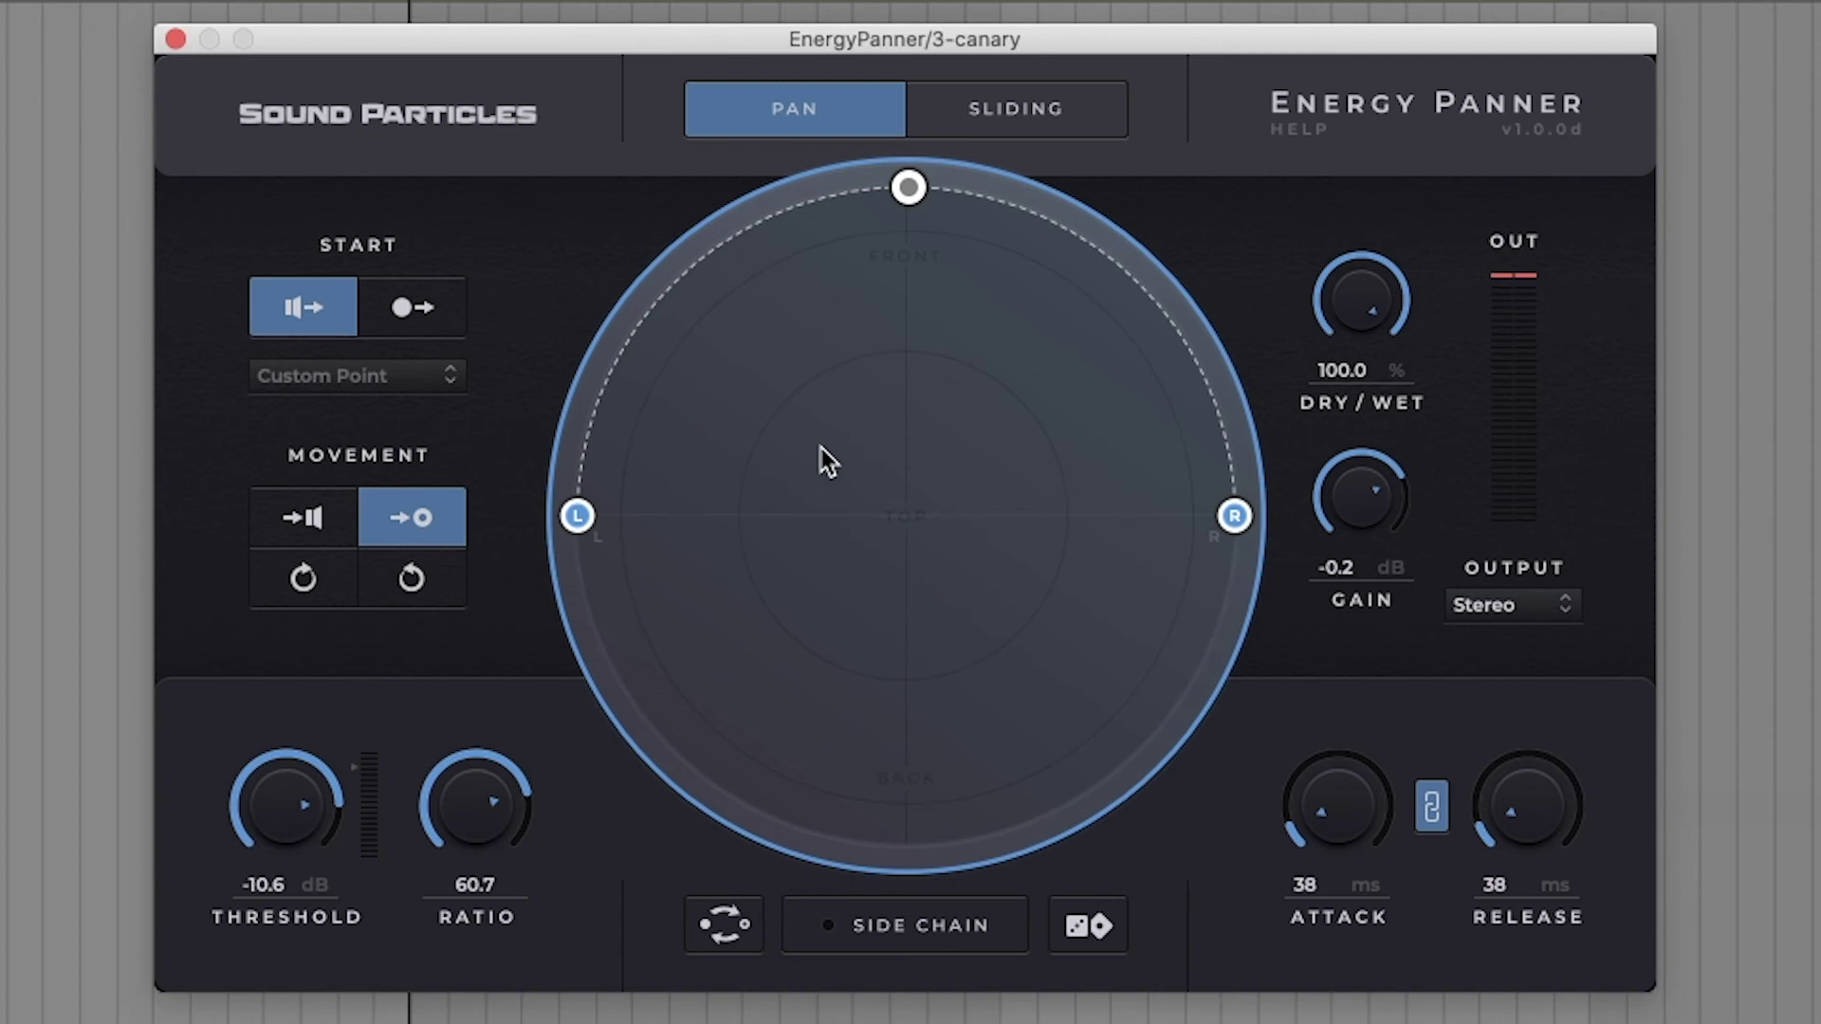
click(1508, 605)
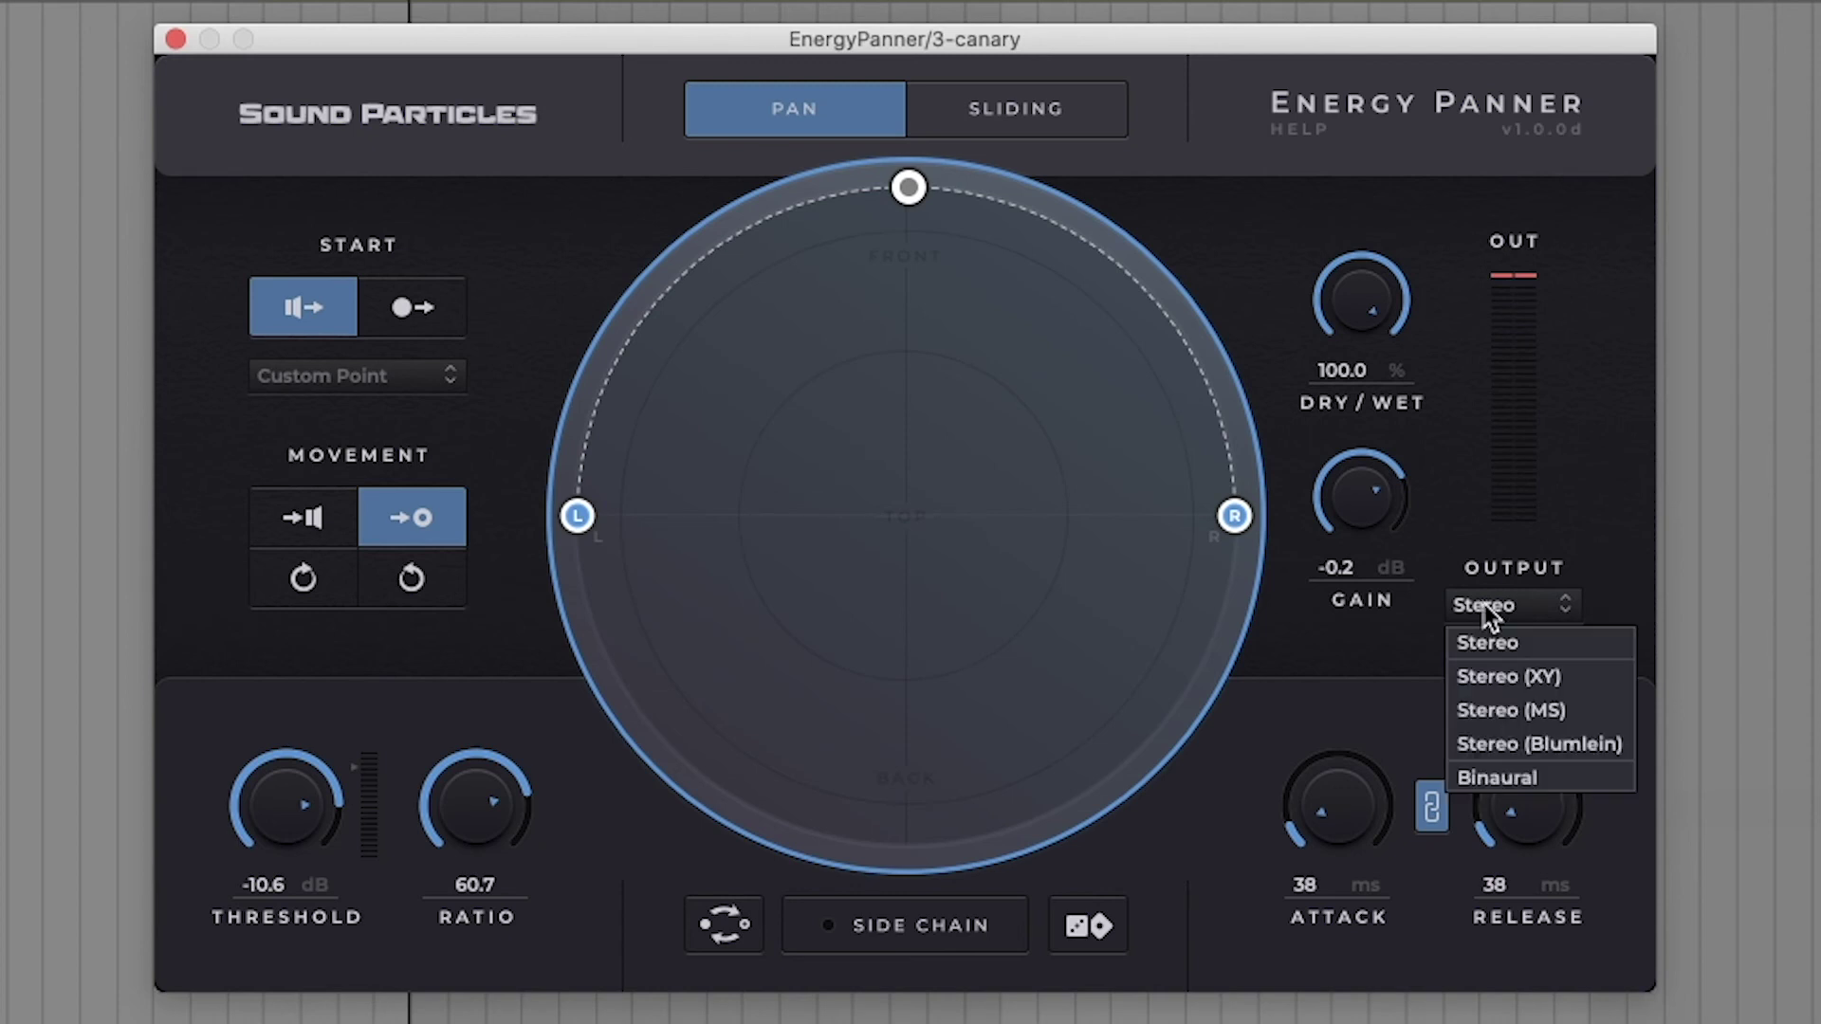
click(1586, 697)
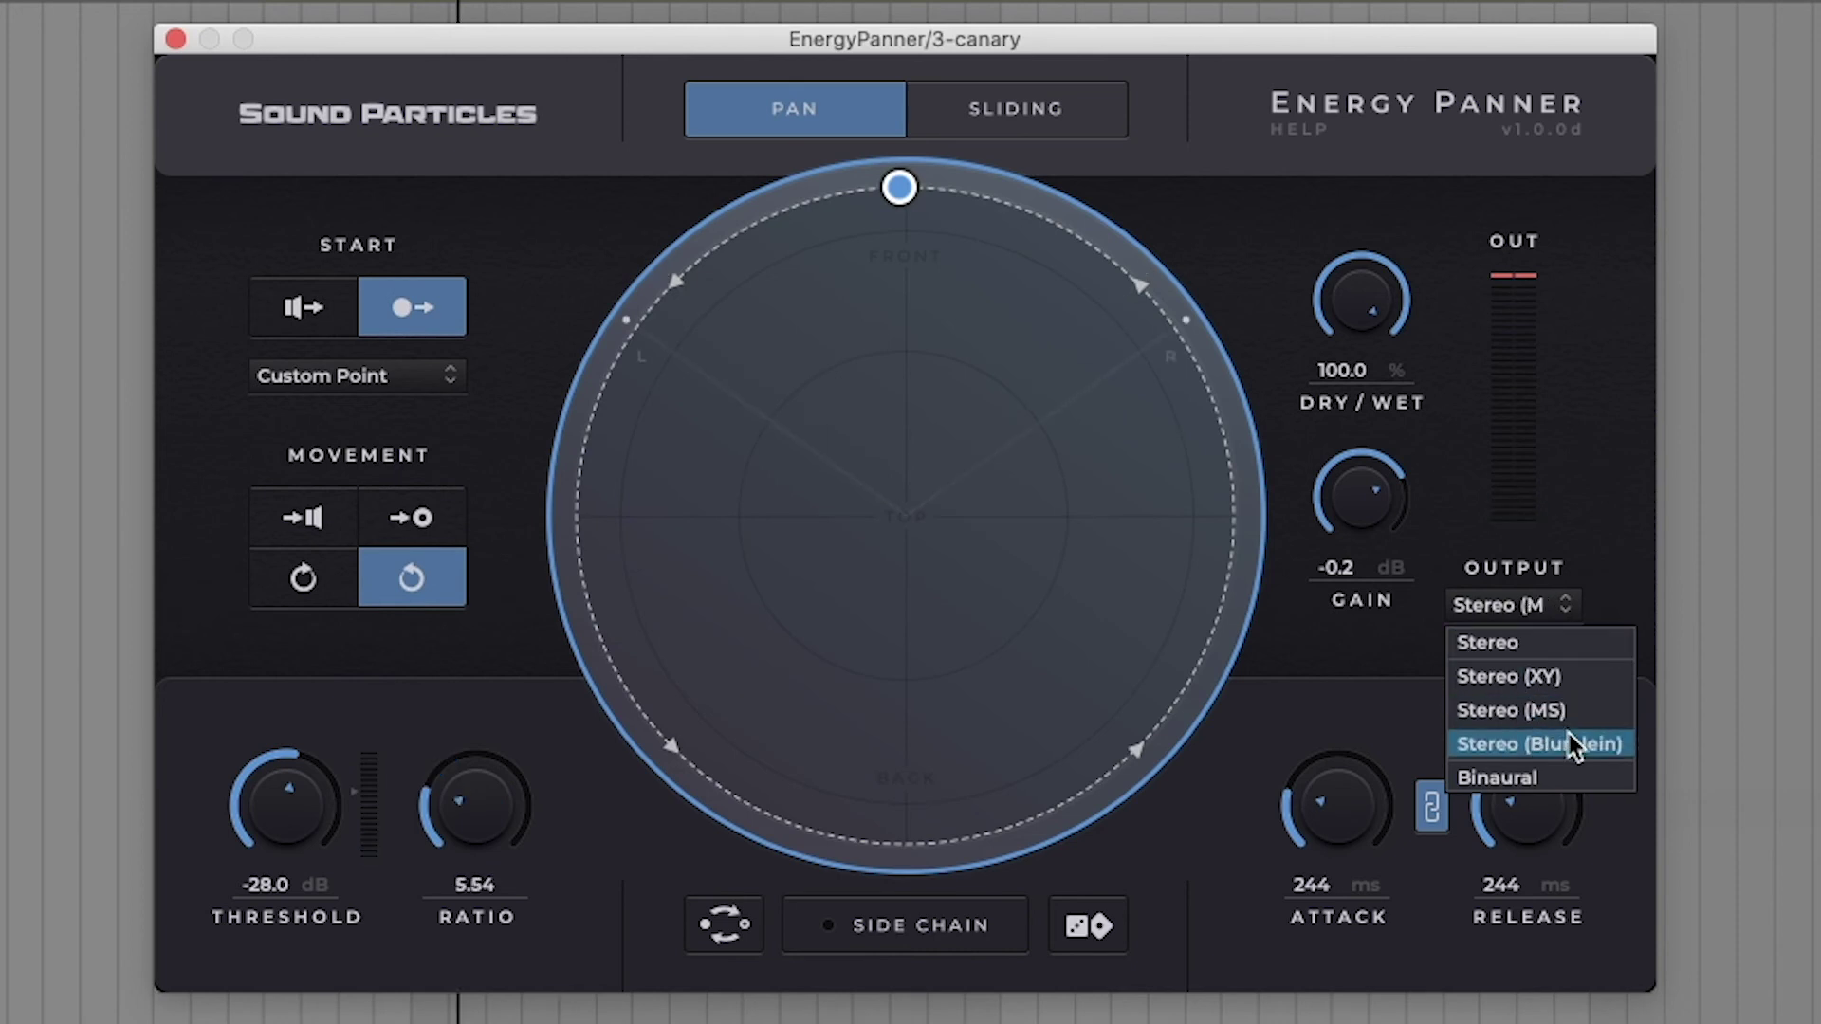
click(1577, 745)
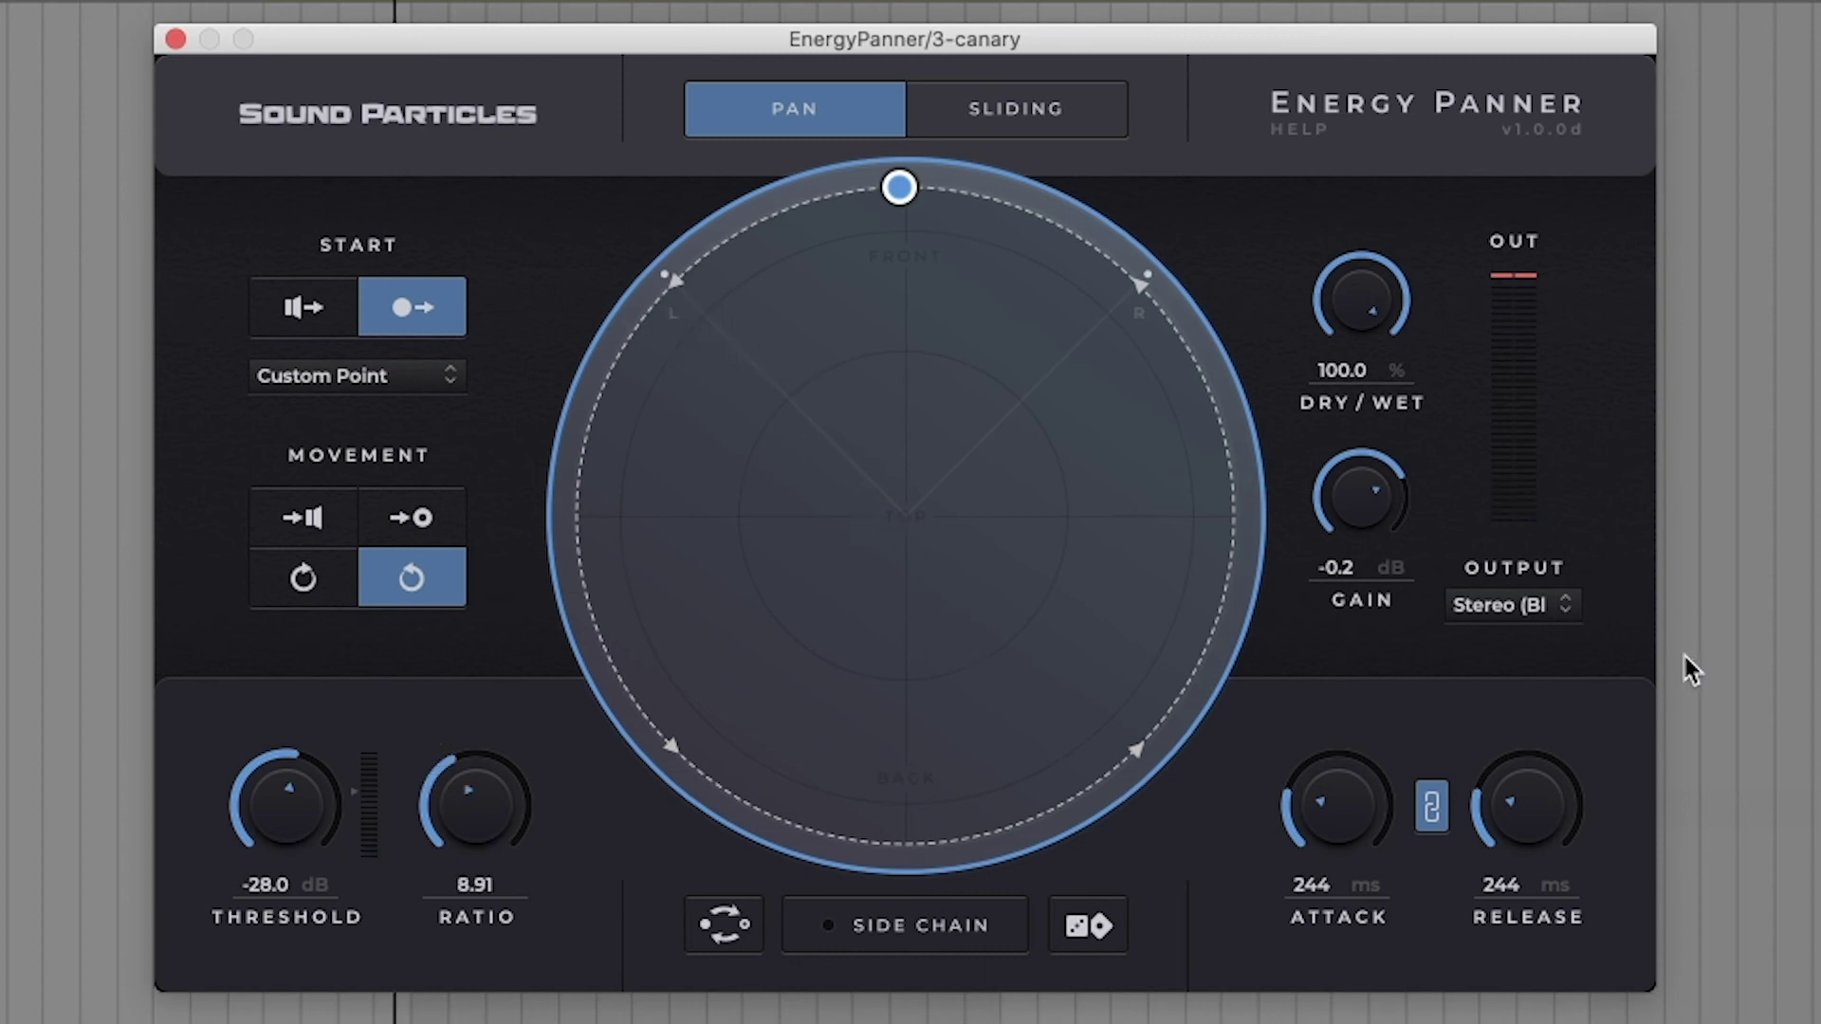
click(1517, 607)
click(1522, 776)
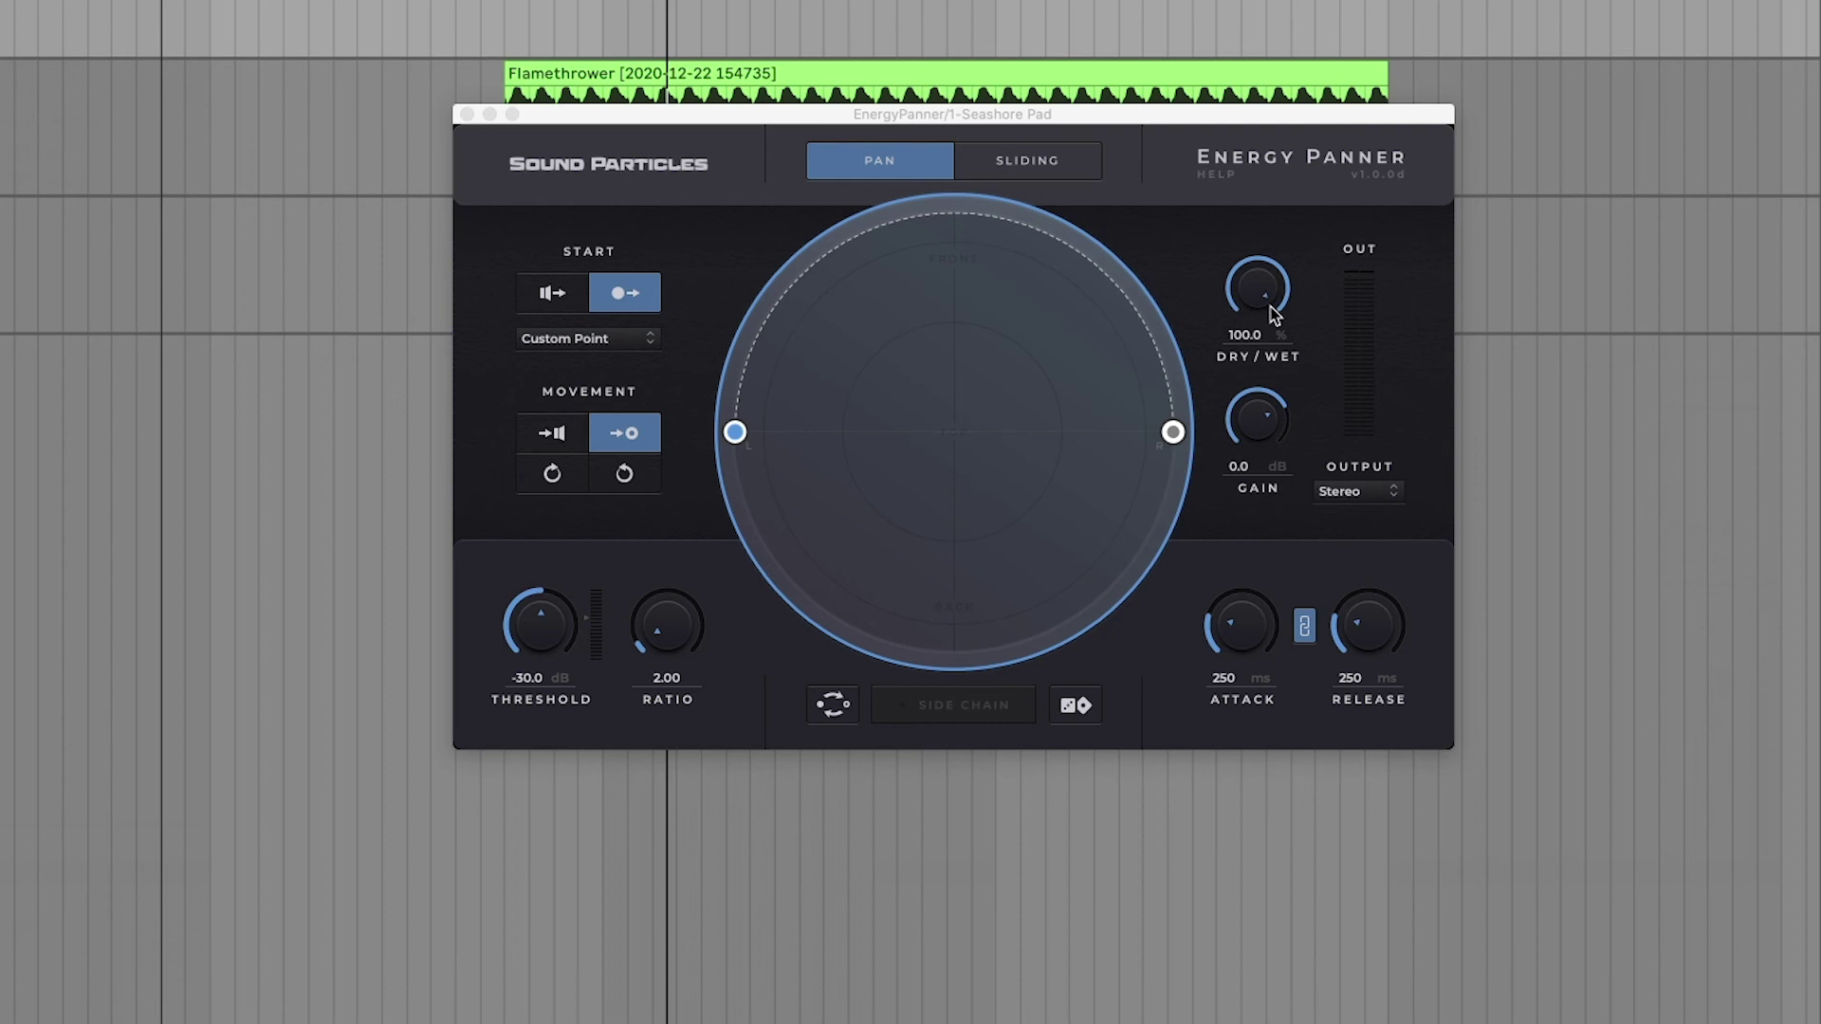
- Lower the dry/wet mix on the Seashore Pad track to 0.0 % and toggle playback
click(1251, 379)
drag(1255, 302, 1256, 643)
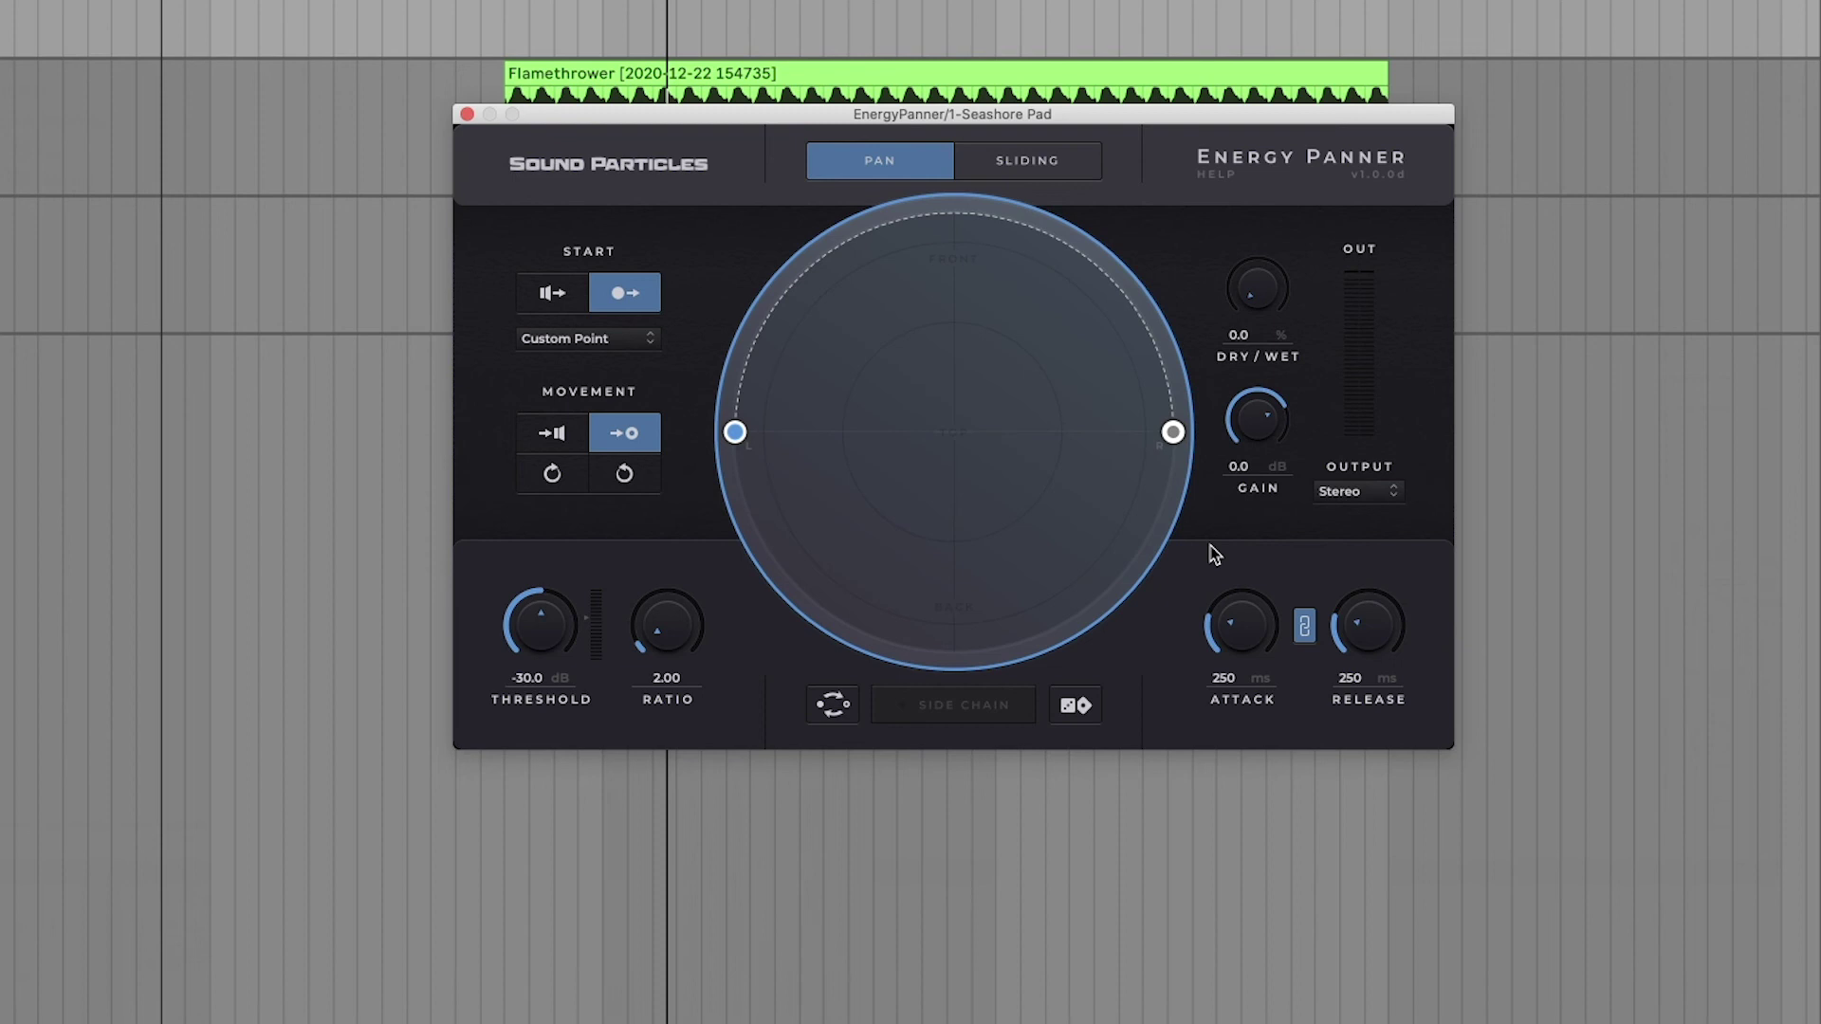
key(space)
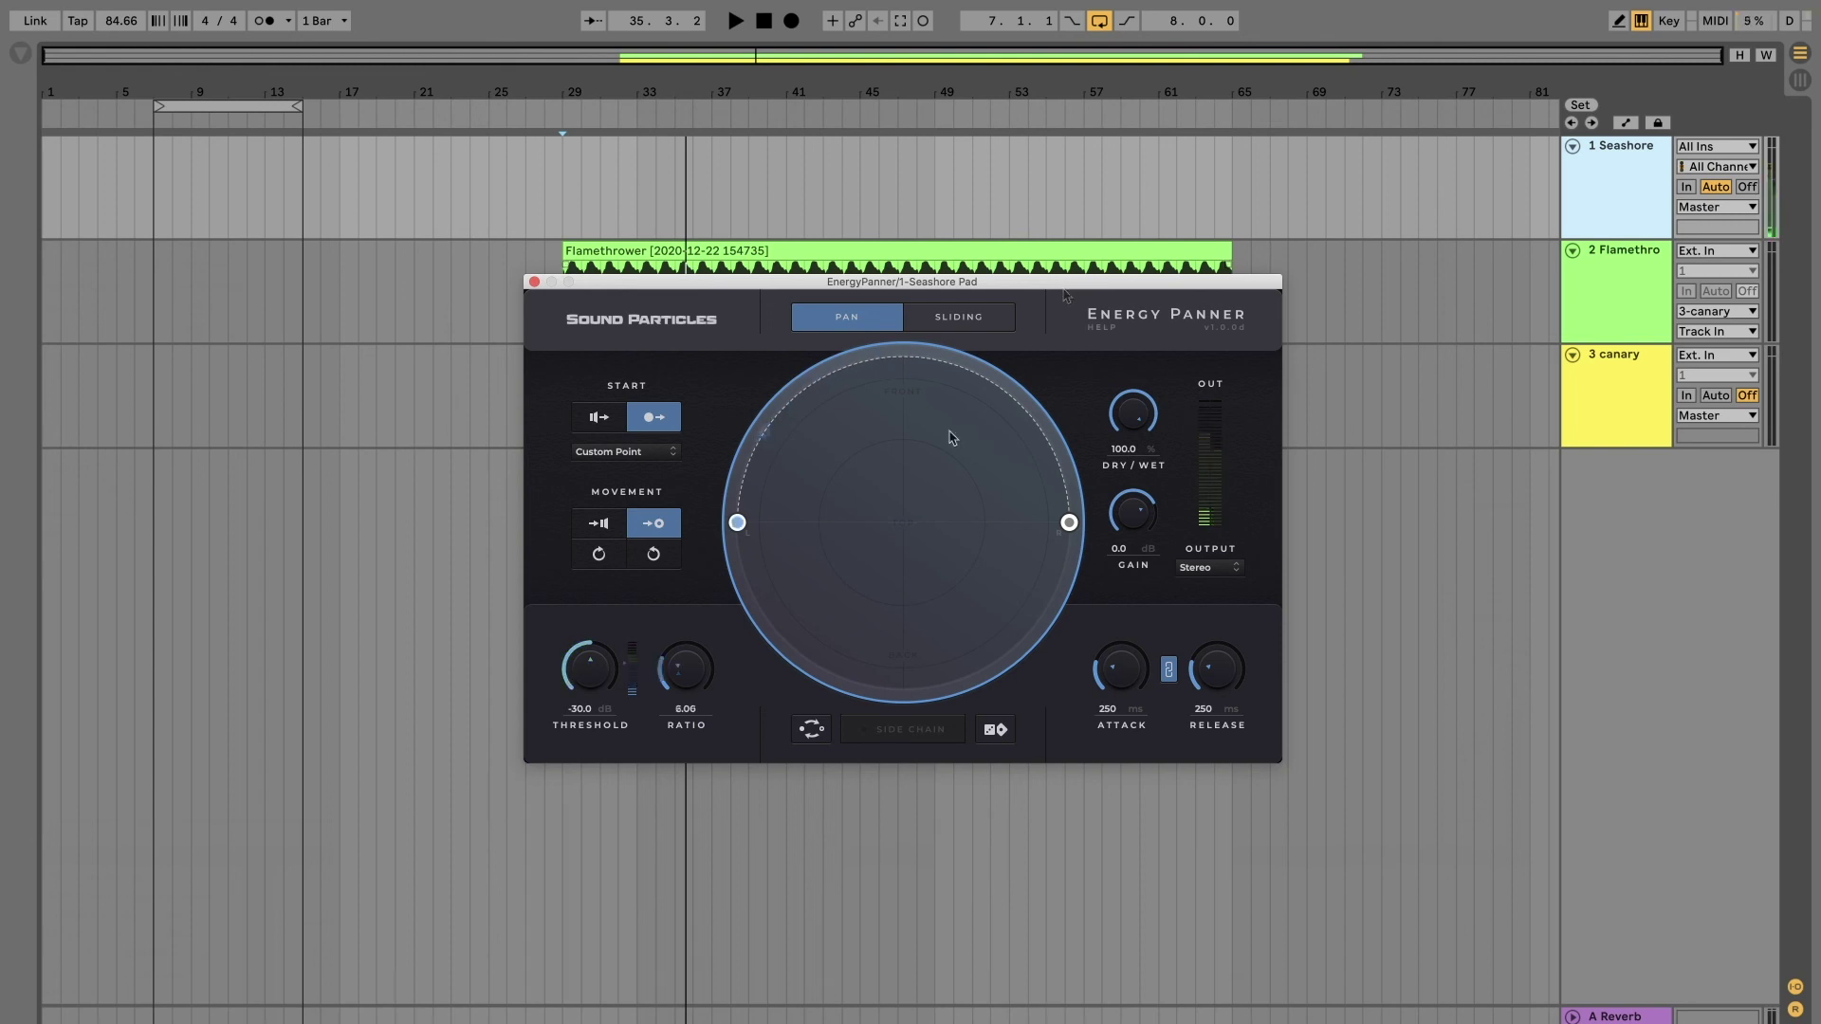
- Switch the Seashore Pad's panner to sliding mode and raise the ratio to 32.4 and on to 99.2
click(948, 322)
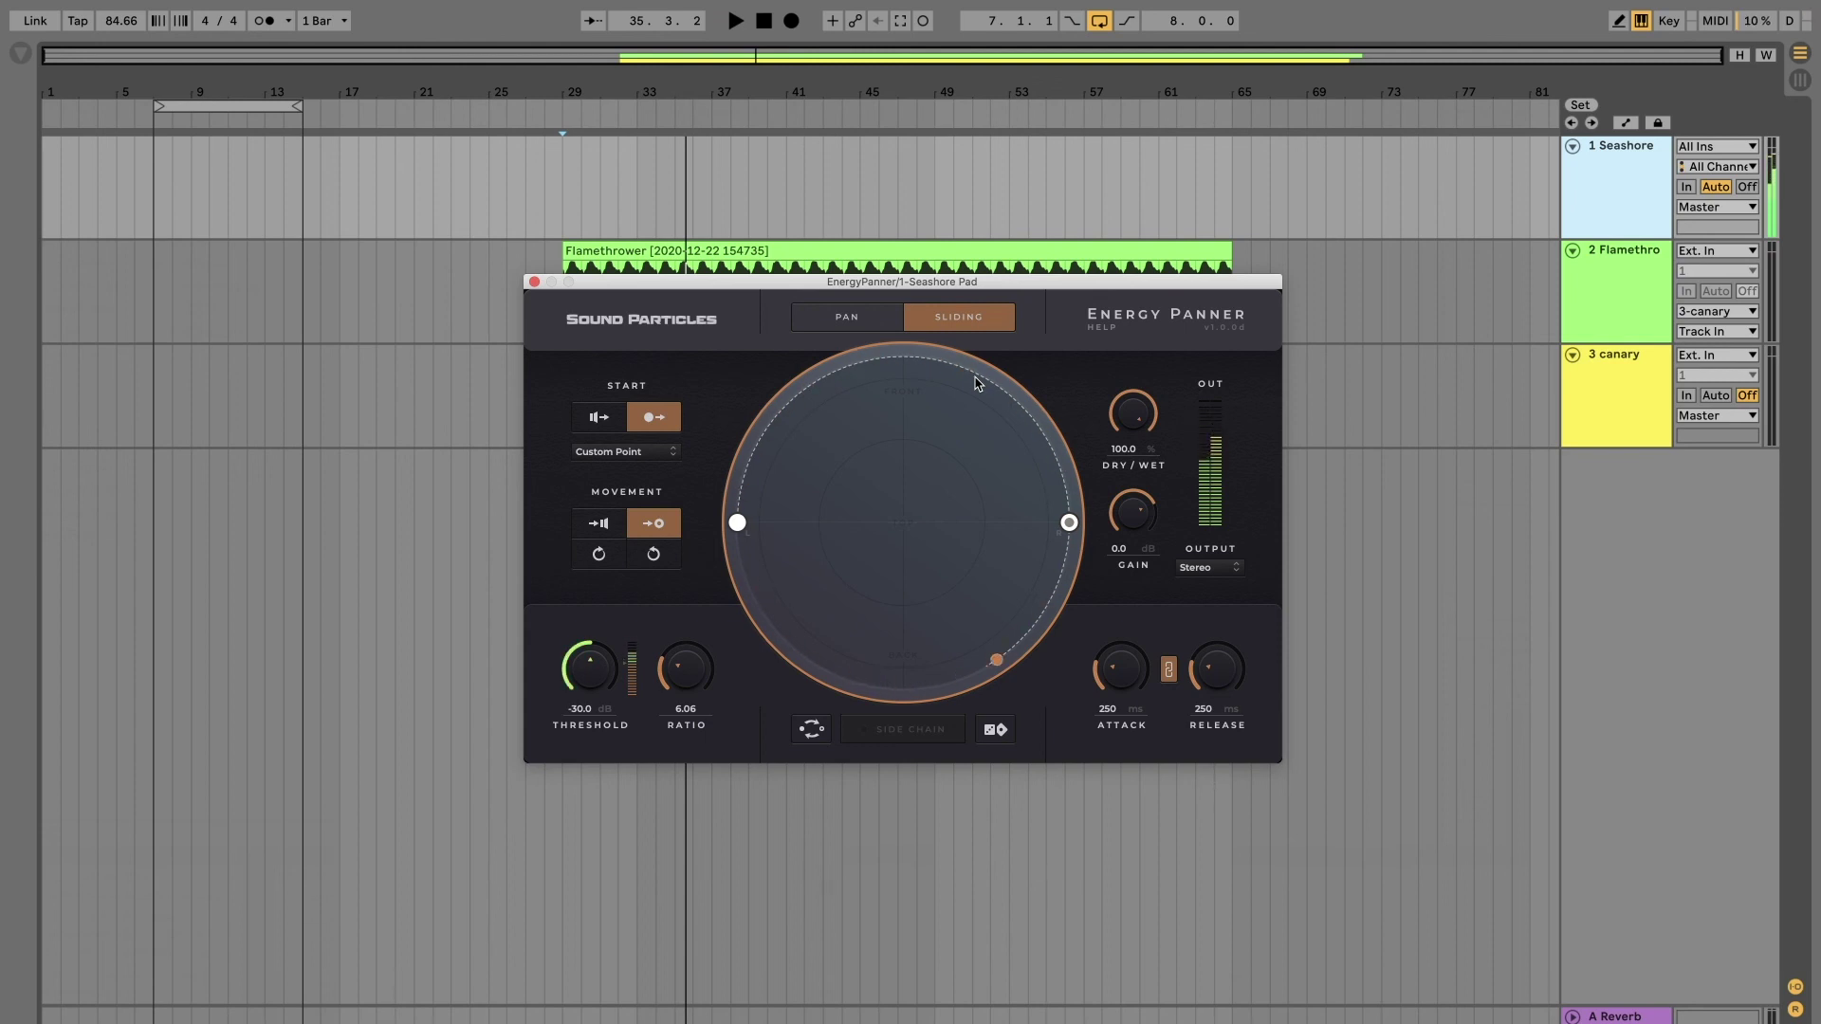
drag(697, 676, 707, 615)
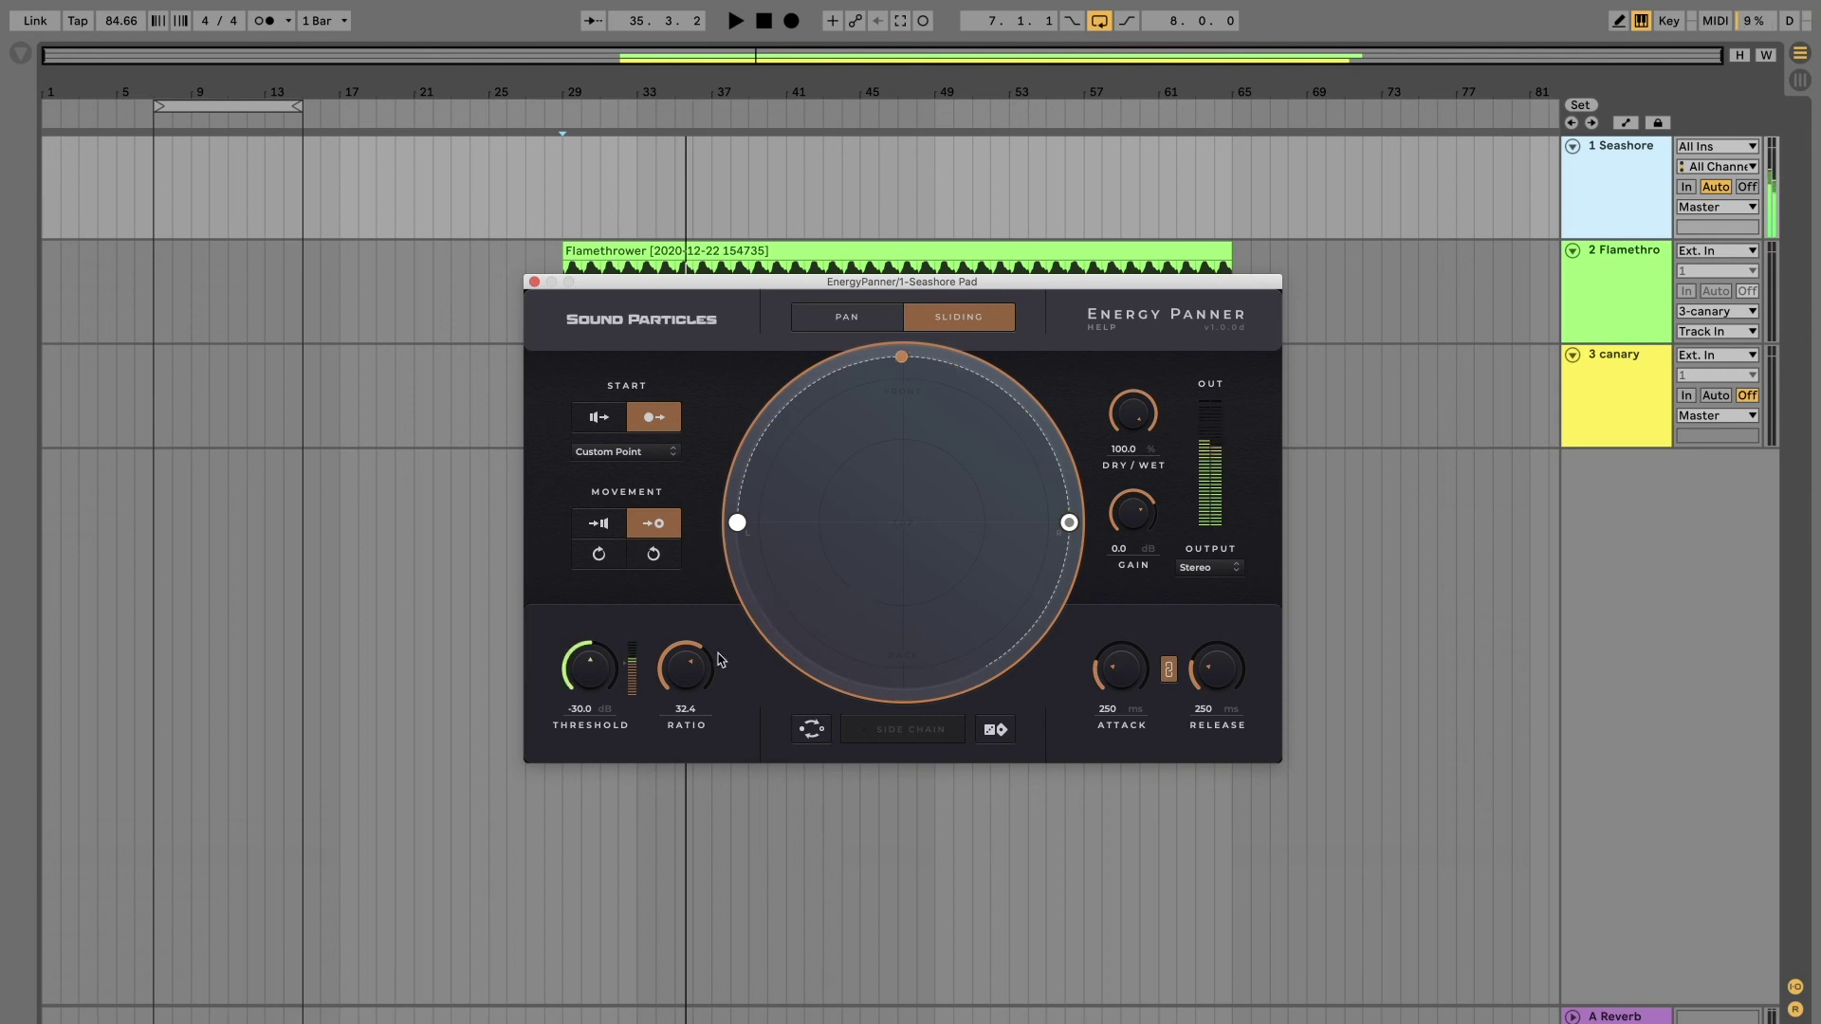
drag(699, 676, 704, 595)
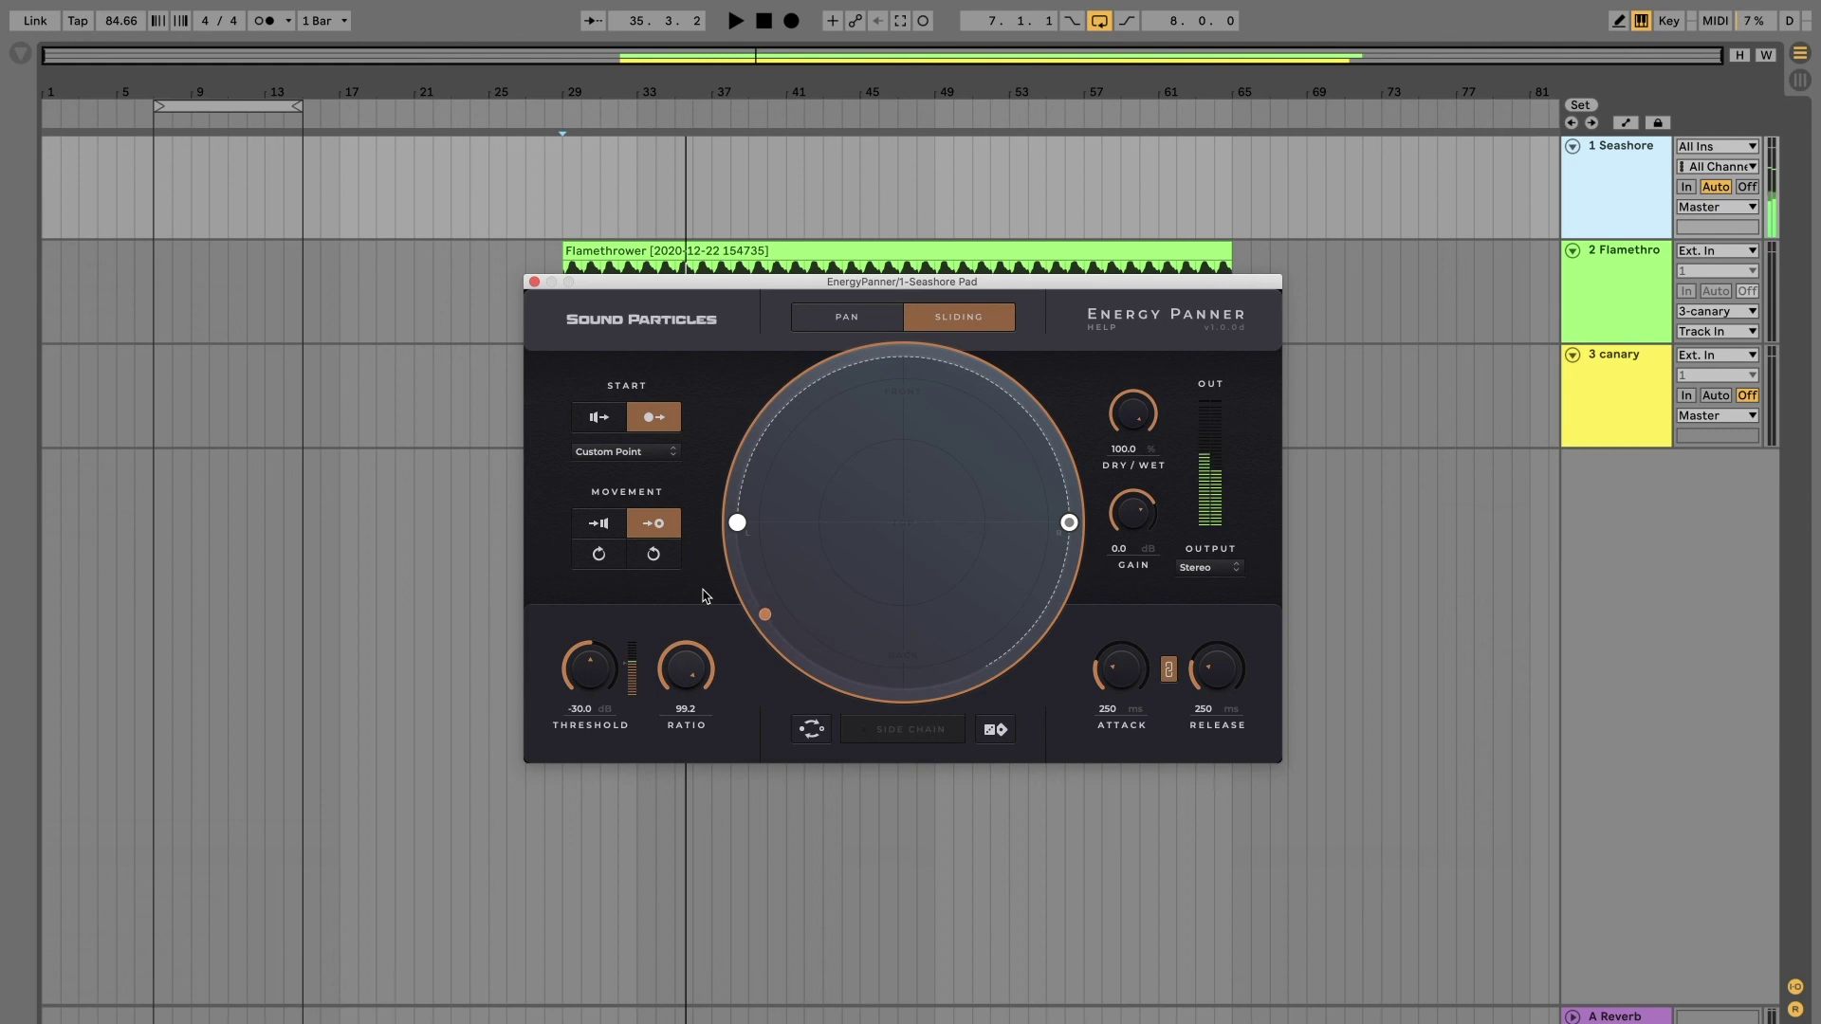